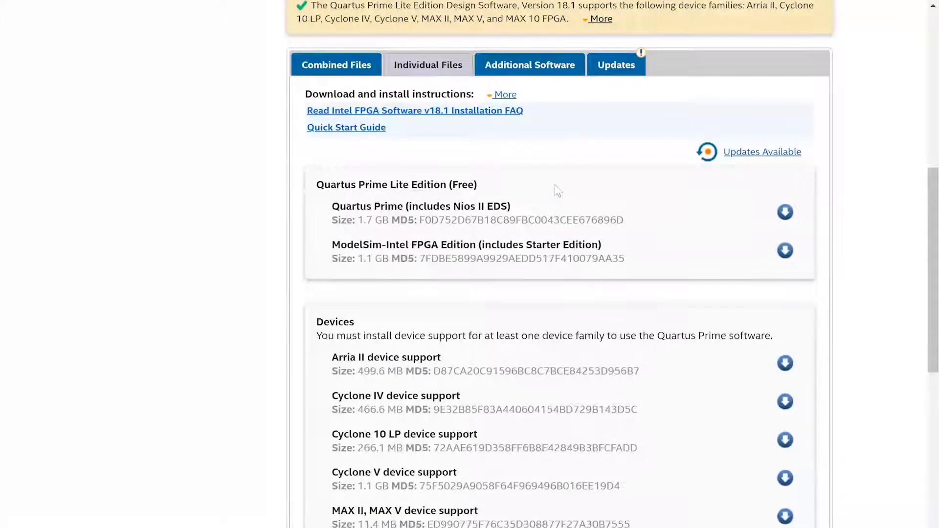
Step: Examine the available release versions of Quartus Prime Lite Edition on the FPGA download page
scroll(555, 188, "up", 2)
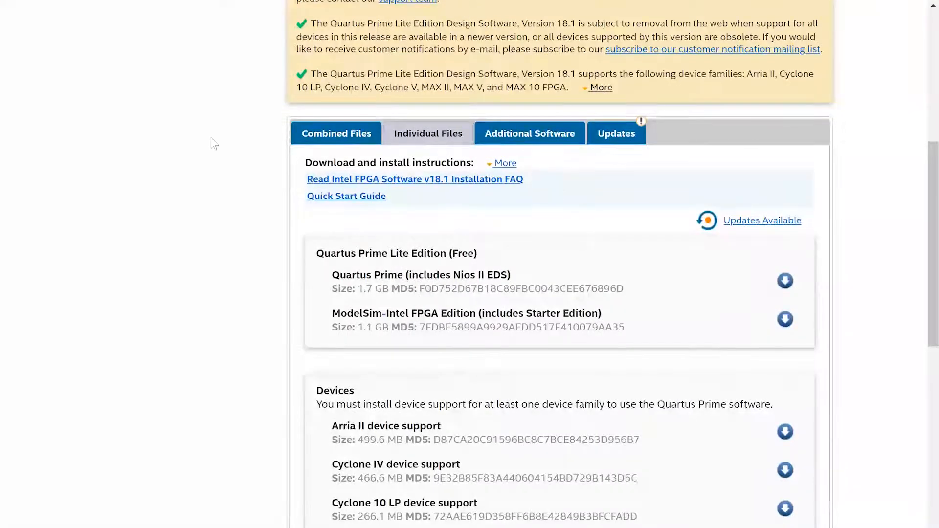
scroll(222, 156, "up", 8)
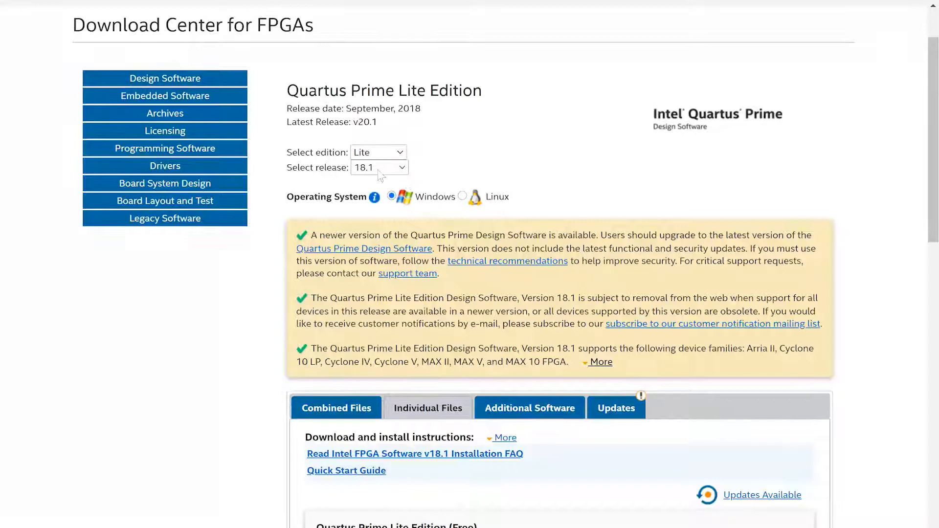
left_click(401, 169)
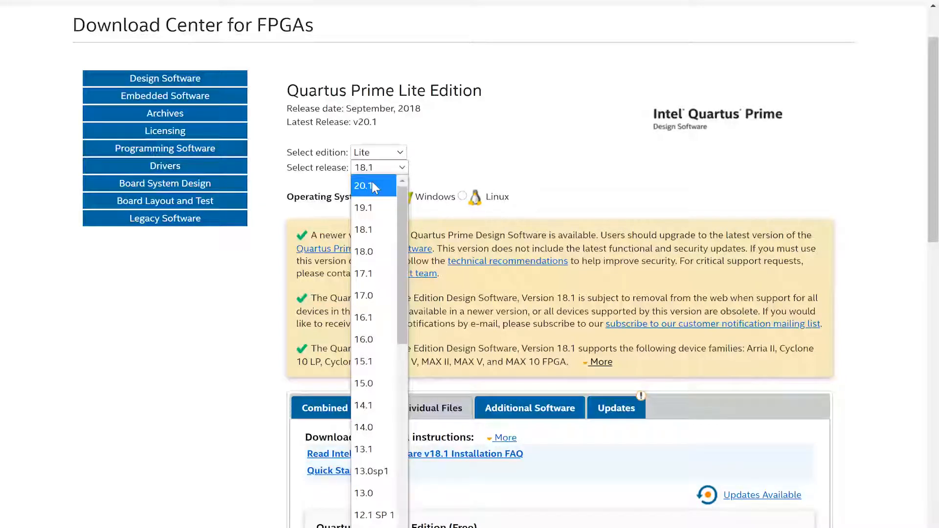
left_click(454, 158)
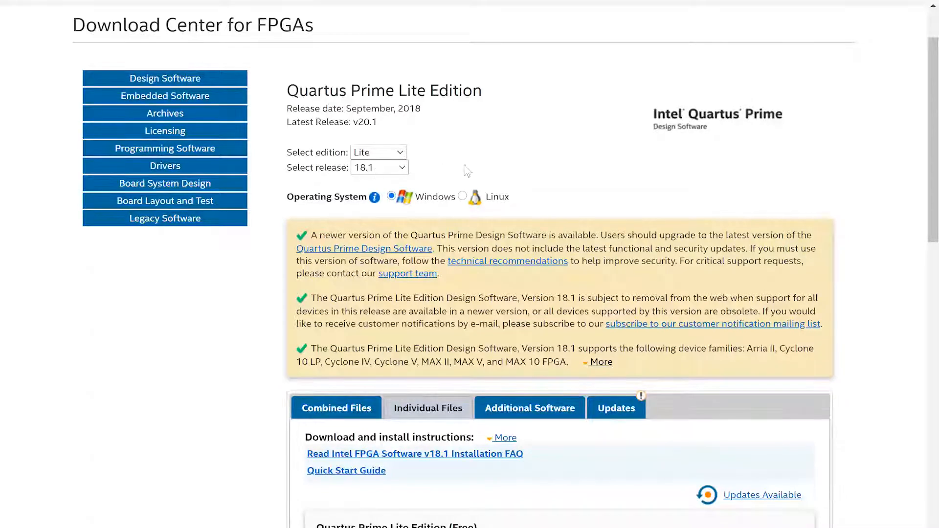
Step: Compare the combined and individual file downloads for Quartus Prime Lite 18.1, including the device support packages
scroll(466, 170, "down", 4)
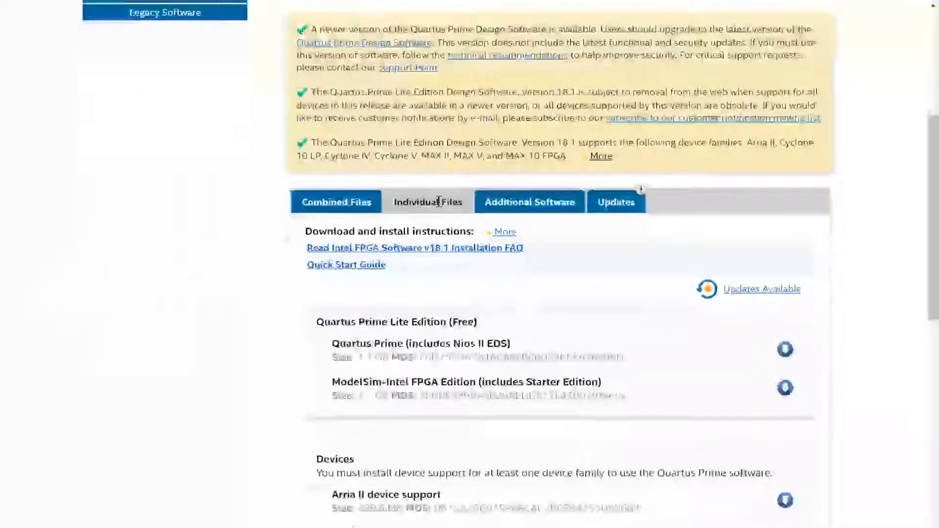
left_click(338, 202)
scroll(658, 261, "down", 3)
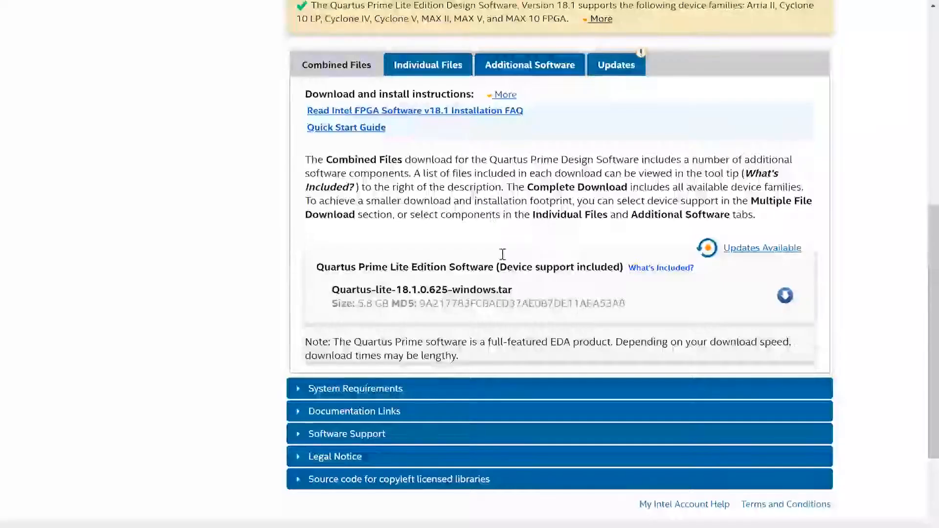
left_click(426, 68)
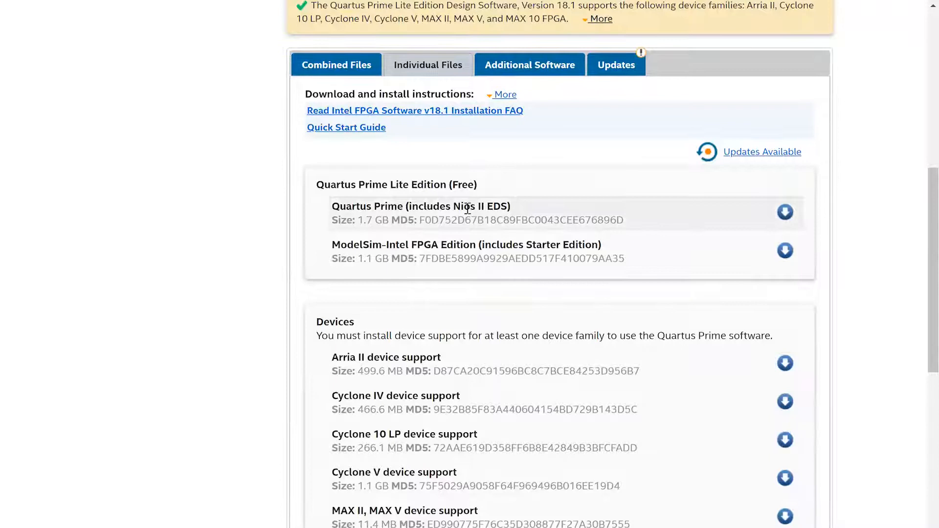
scroll(468, 208, "down", 1)
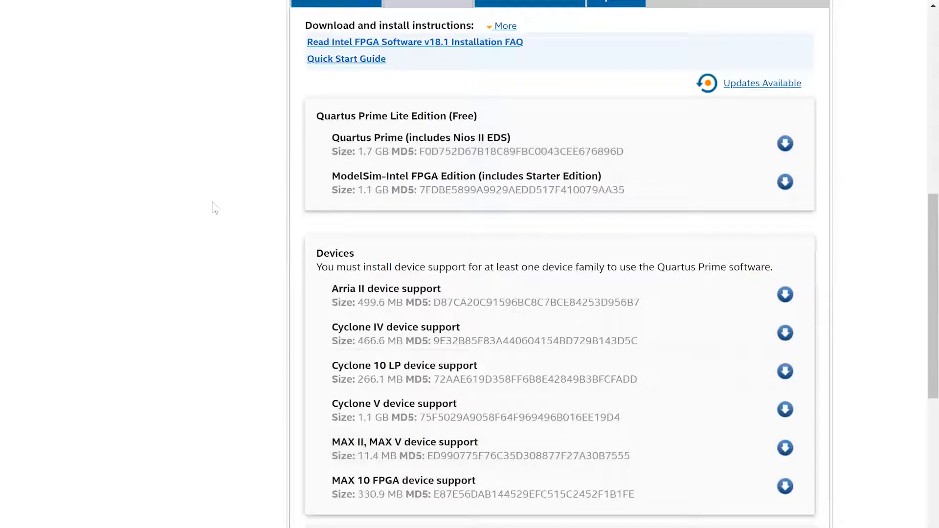
scroll(215, 207, "up", 6)
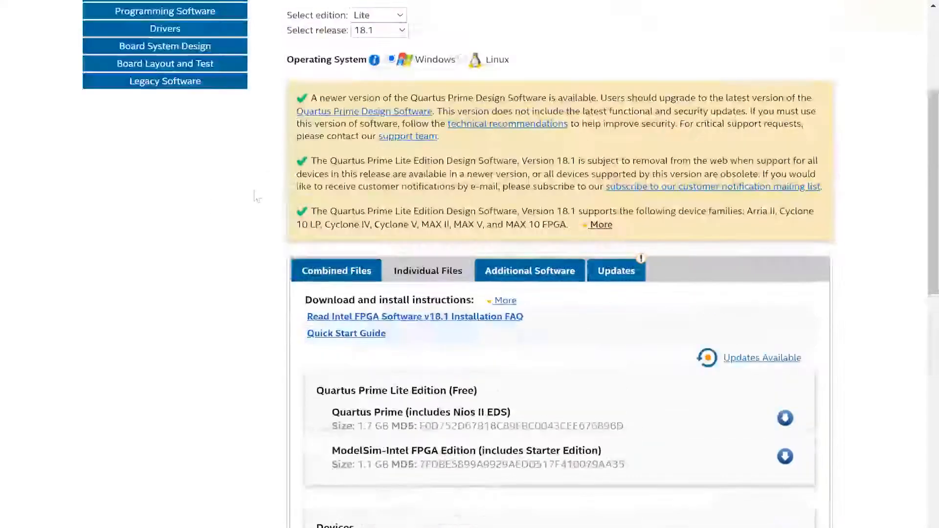
scroll(266, 190, "up", 4)
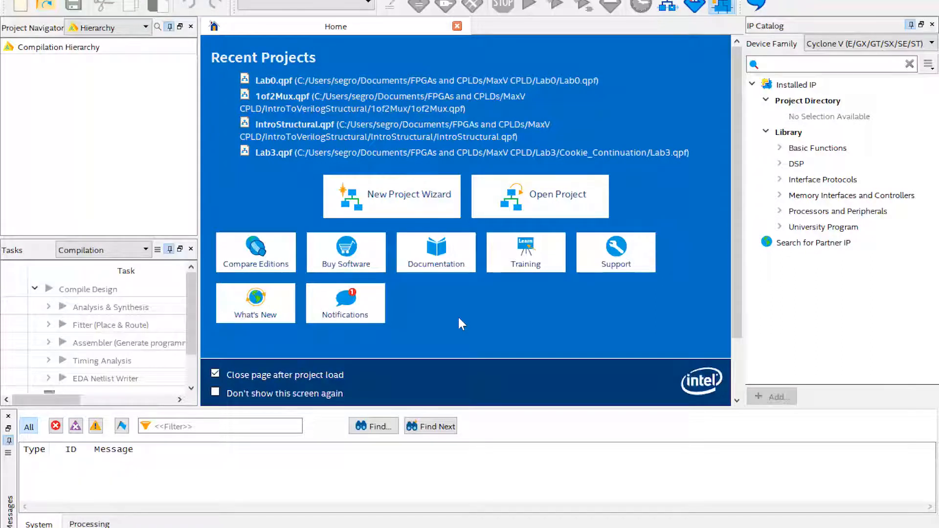
Step: Start a new project in Quartus Prime and browse to the MaxV CPLD folder for its working directory
left_click(400, 198)
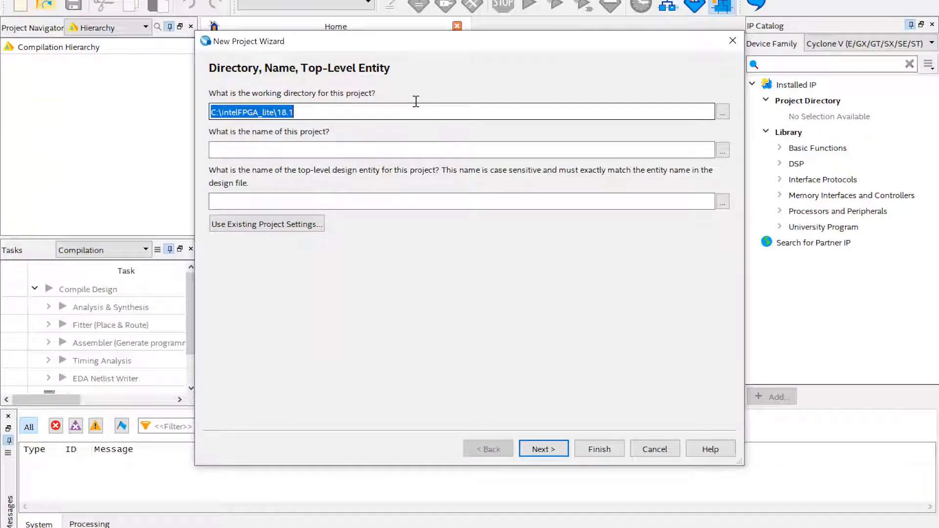
left_click(726, 113)
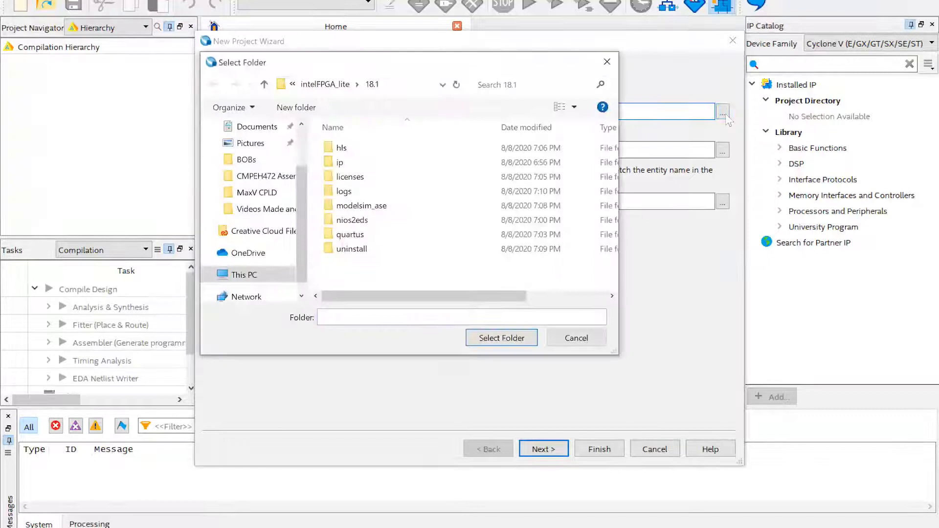
left_click(259, 193)
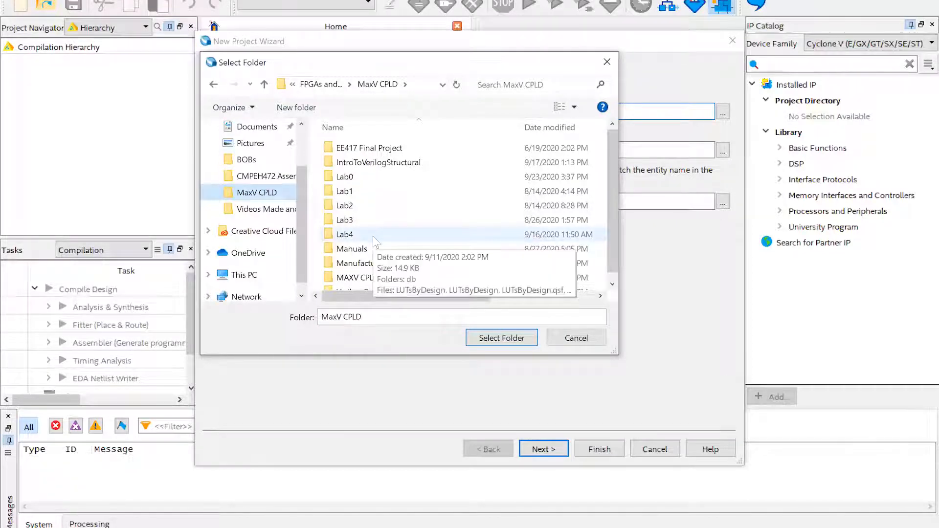
scroll(616, 149, "down", 1)
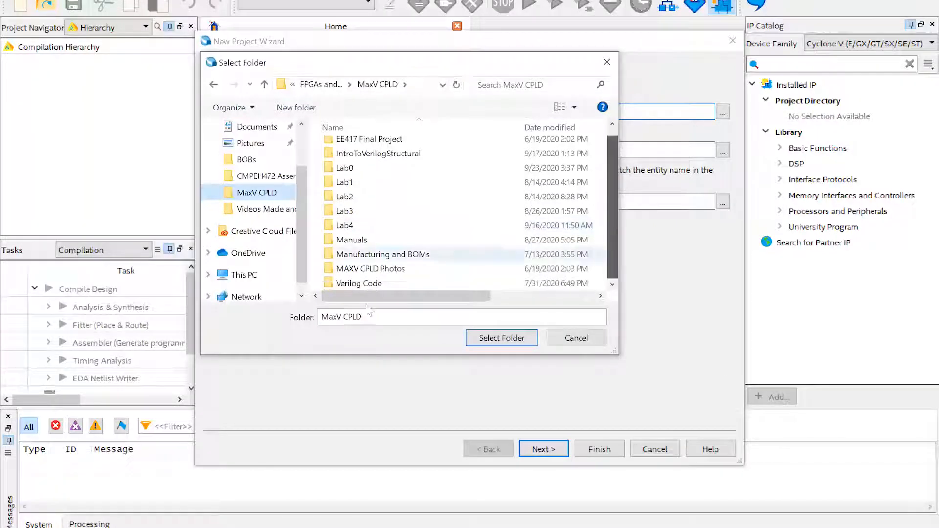
Step: Create a folder named Lab0.0 inside MaxV CPLD and choose it as the project's working directory
right_click(496, 271)
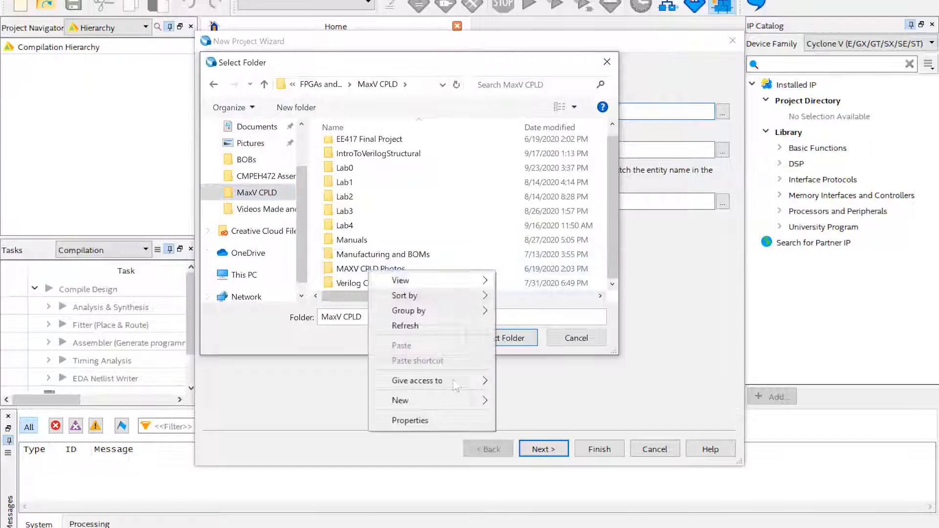
mouse_move(457, 405)
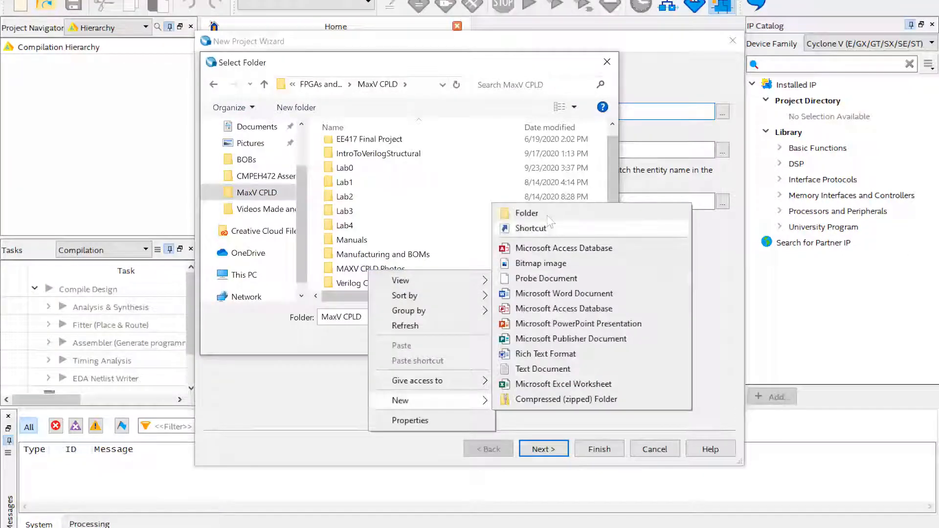
left_click(546, 215)
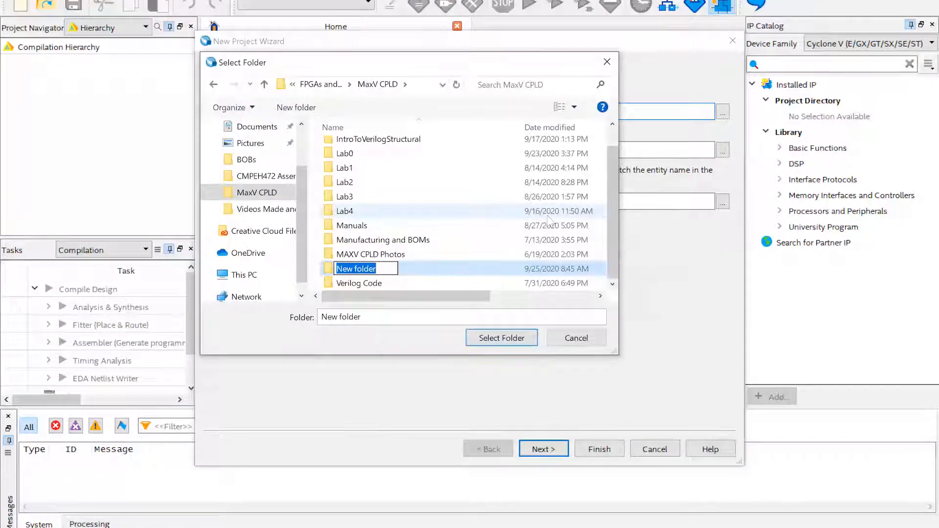
type("b0.0")
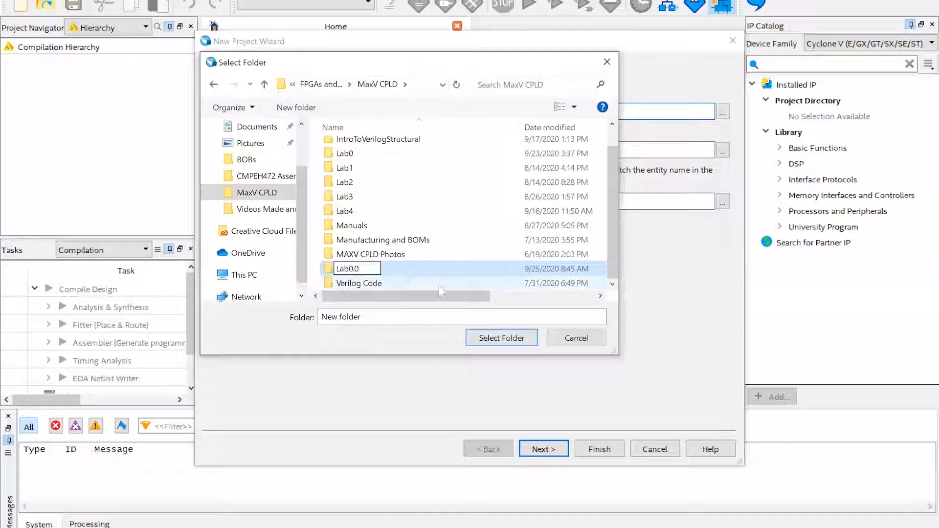
left_click(411, 262)
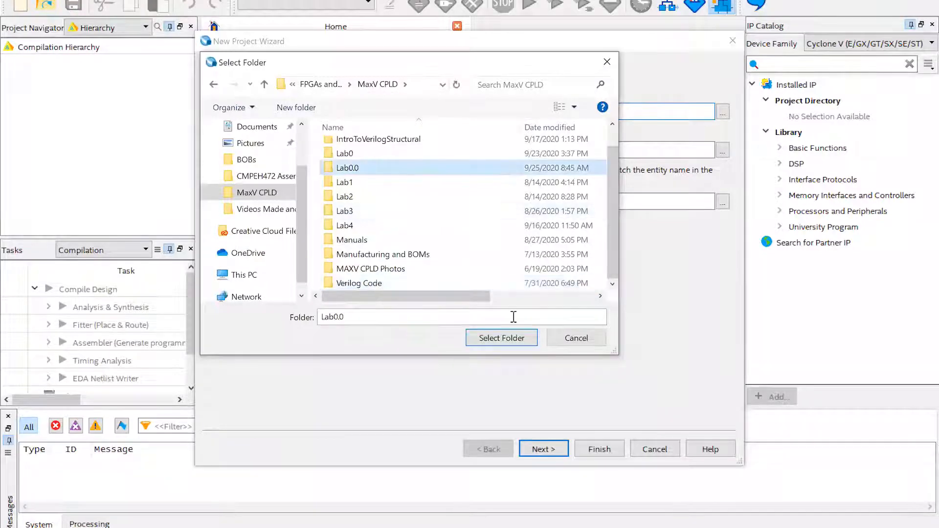
left_click(501, 338)
Step: Name the project and its top-level entity Lab00, keeping it an empty project with no added files
left_click(253, 152)
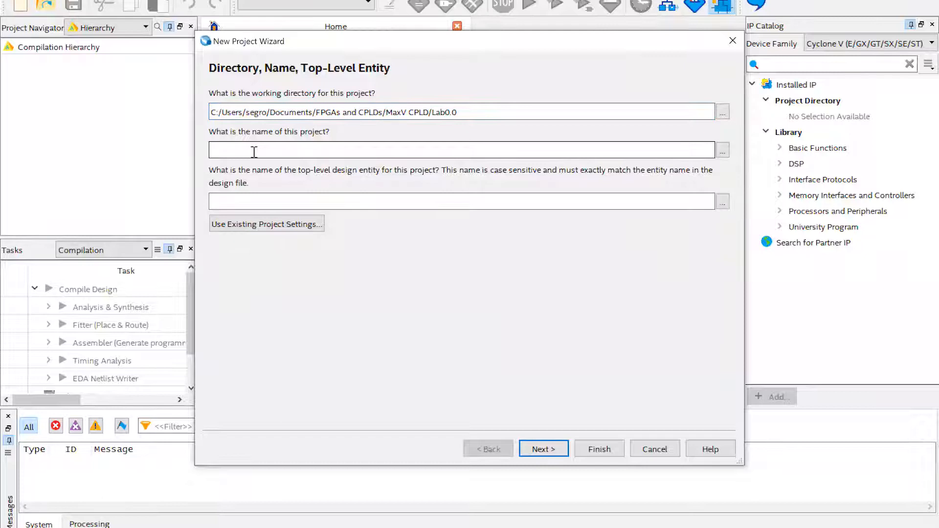
type("Lab00")
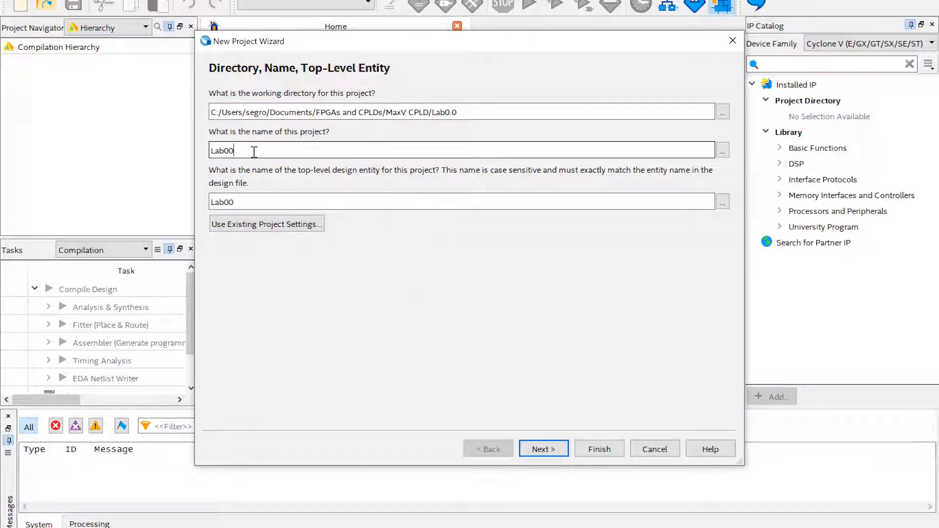
key("BackSpace")
type("0")
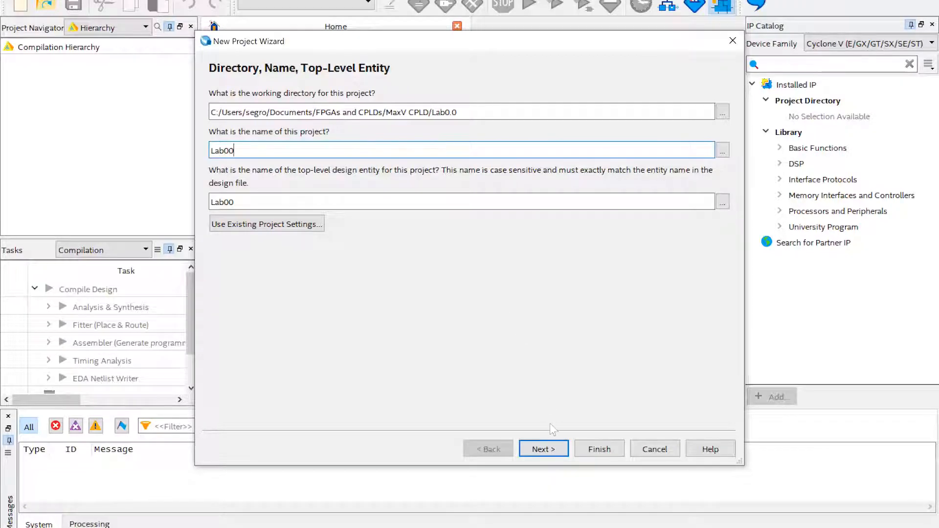
left_click(544, 450)
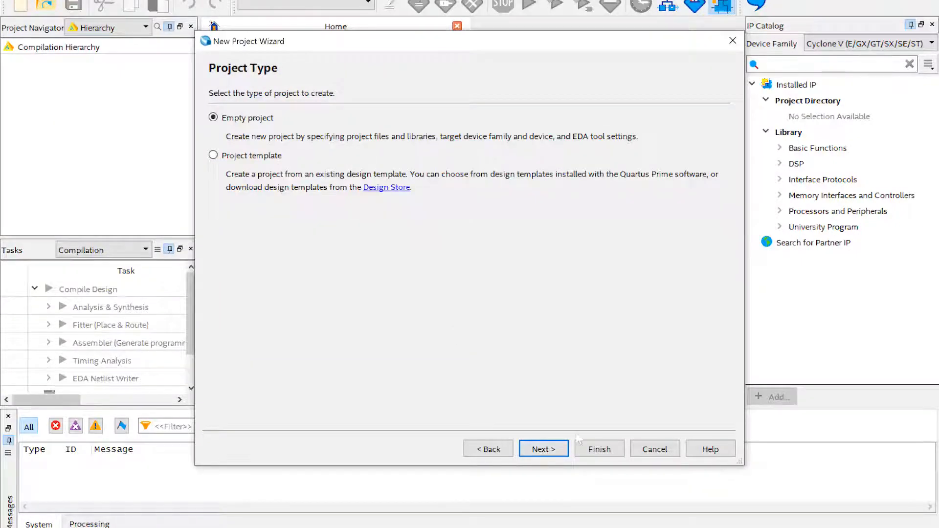
left_click(553, 448)
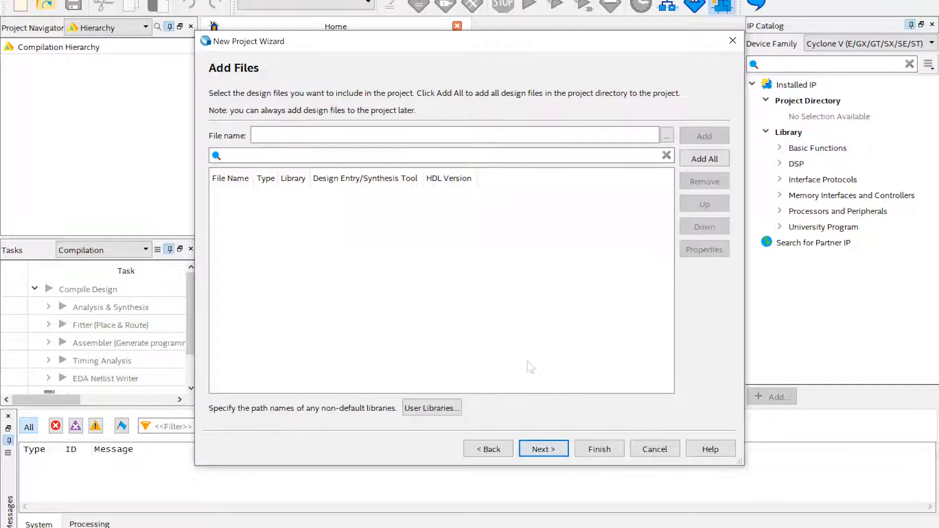
left_click(550, 452)
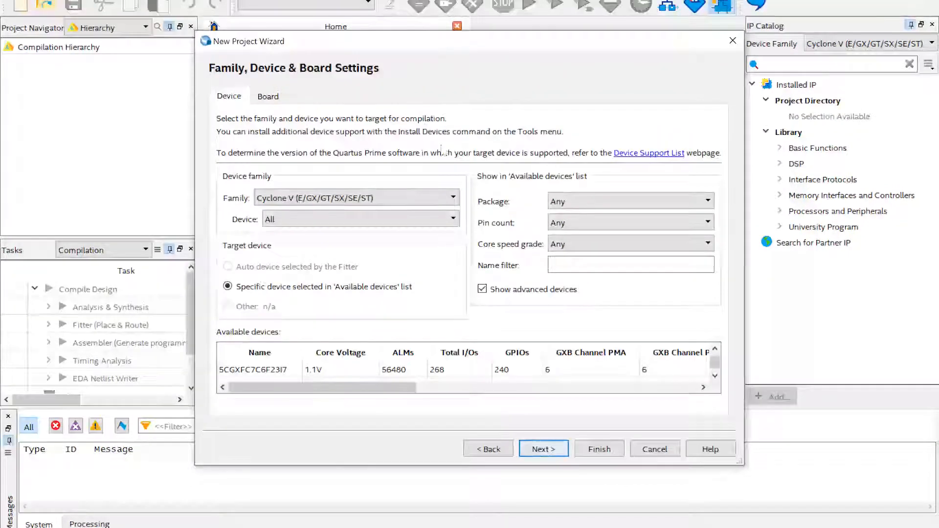
Step: Set the device family to MAX V and select 5M80ZE64C5 as the specific target device
left_click(453, 199)
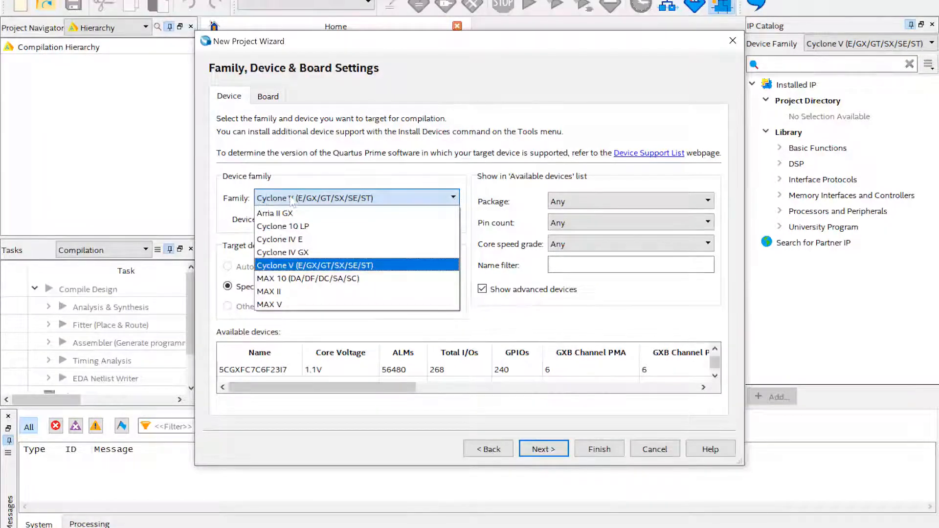
left_click(280, 304)
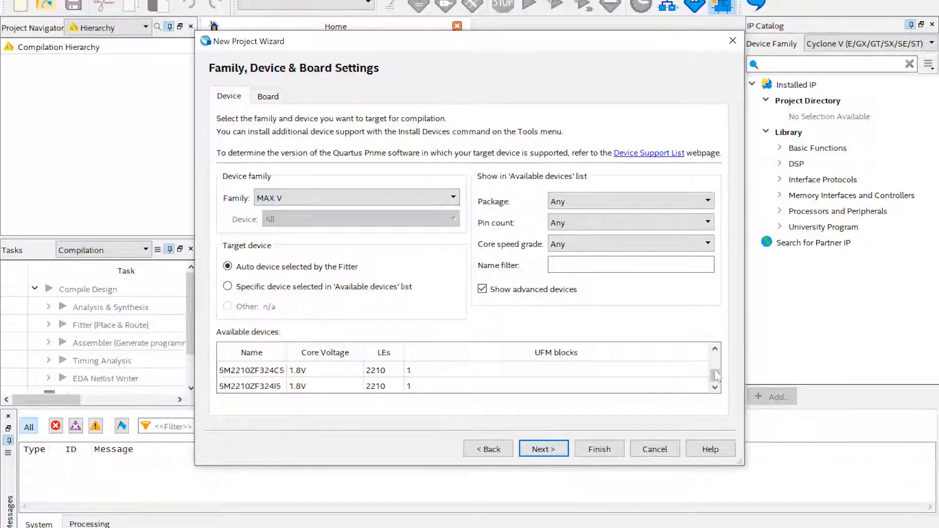
left_click_drag(714, 372, 714, 356)
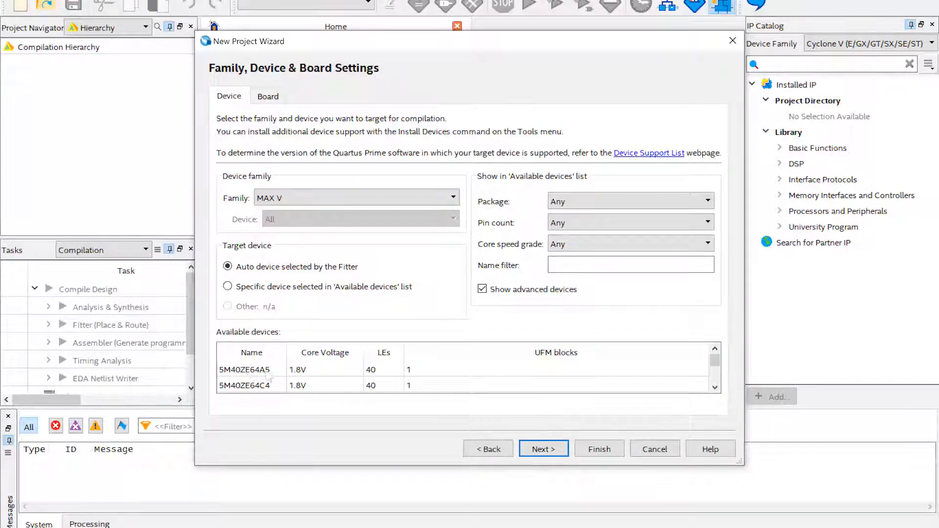
scroll(261, 375, "down", 1)
scroll(262, 375, "down", 1)
scroll(263, 377, "down", 1)
scroll(263, 377, "down", 1)
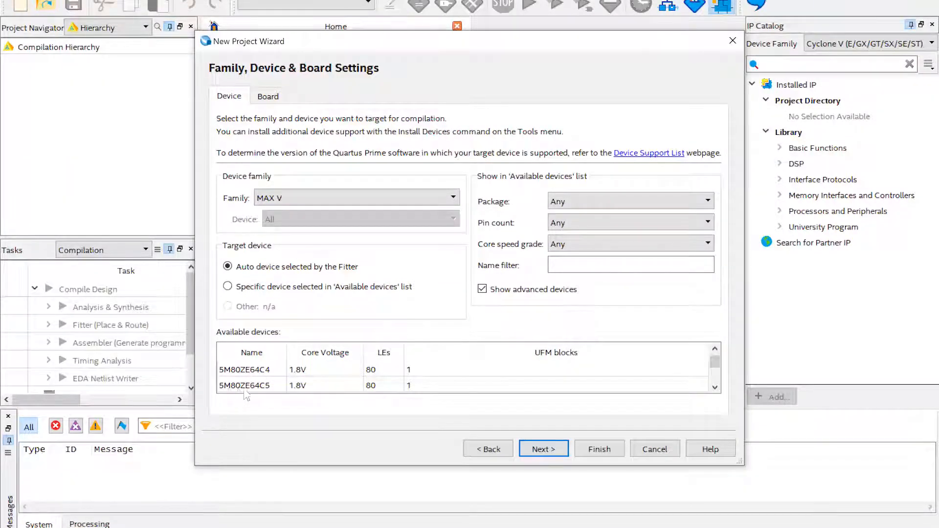
left_click(269, 388)
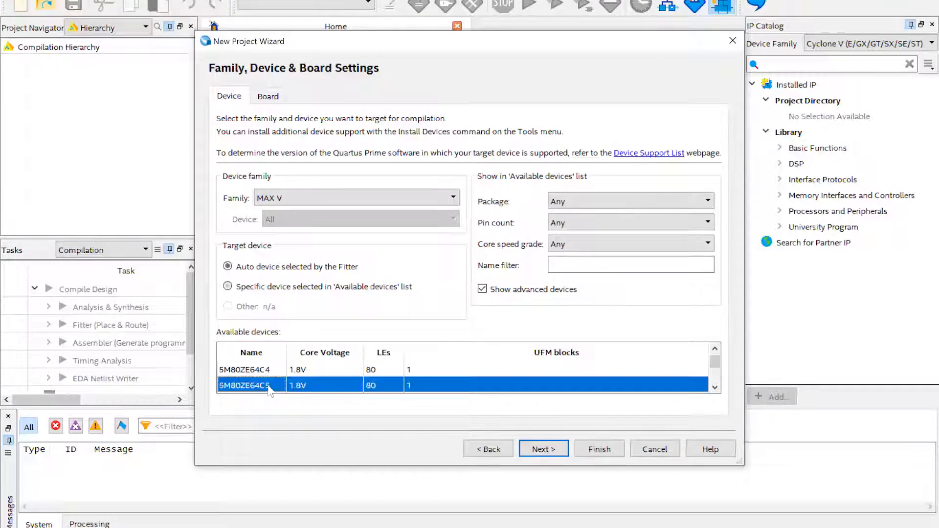
scroll(268, 387, "down", 1)
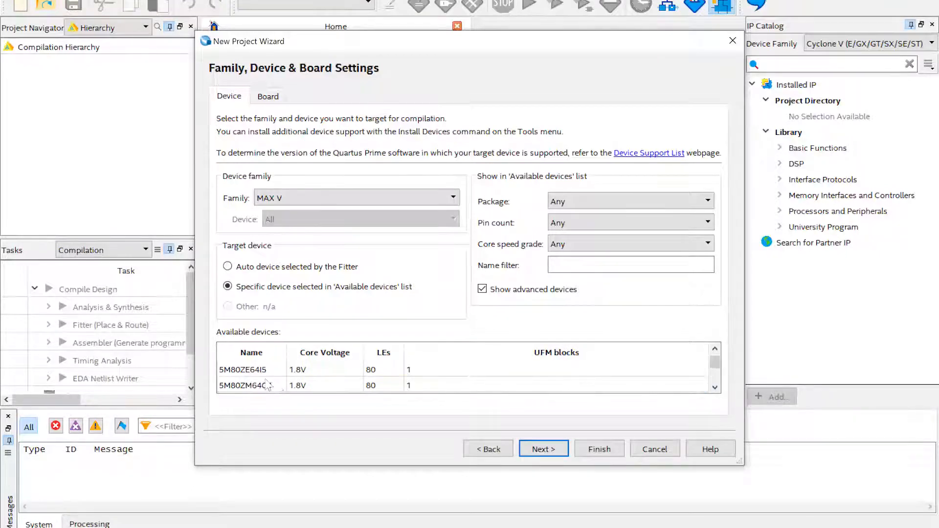
scroll(267, 385, "up", 1)
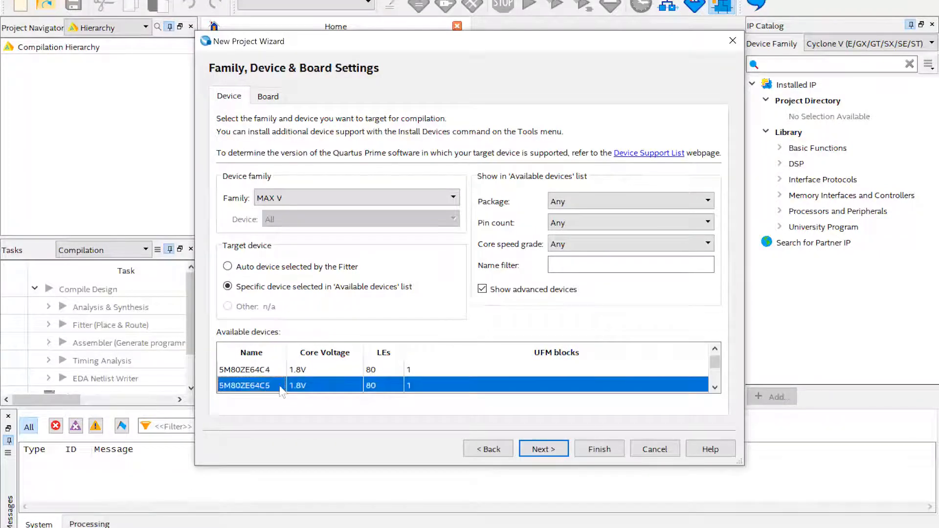
Step: Leave all EDA tools set to None and finish creating the project
left_click(553, 454)
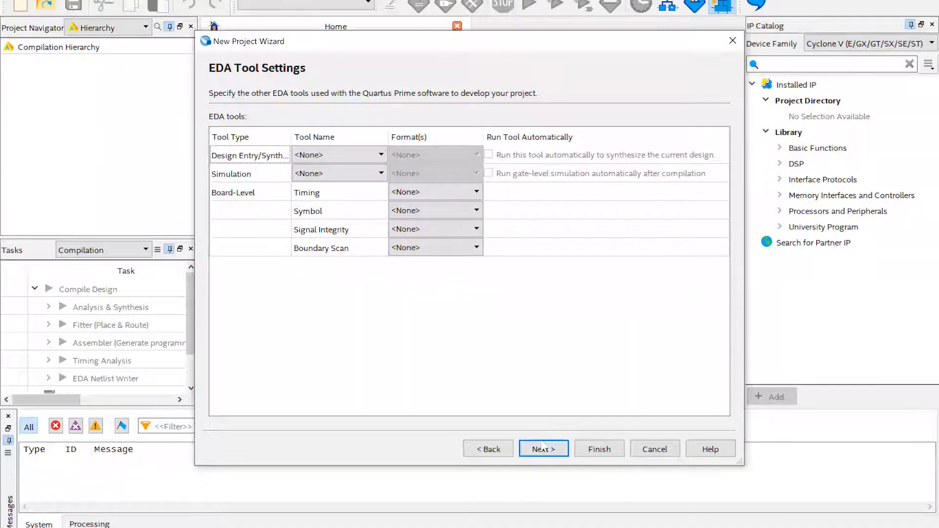
left_click(541, 445)
left_click(592, 448)
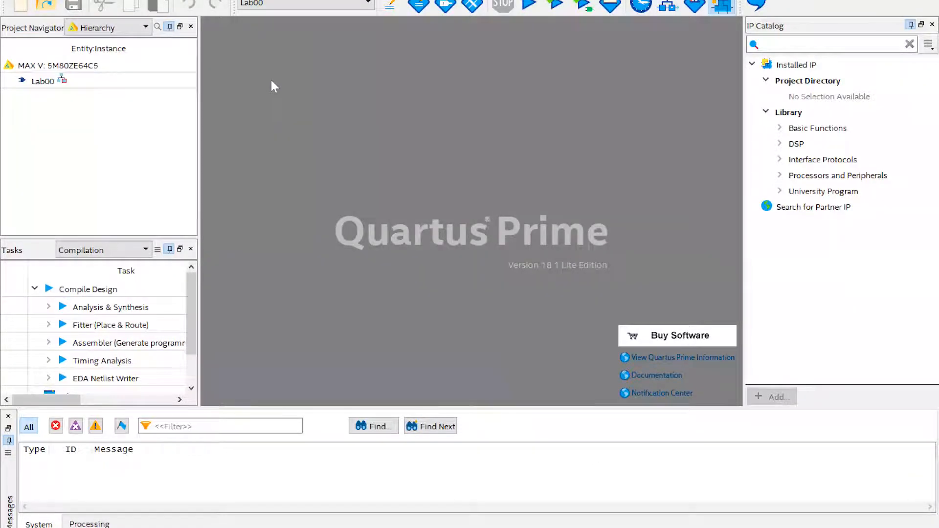
Step: Create a new Block Diagram/Schematic File in the project
left_click(20, 7)
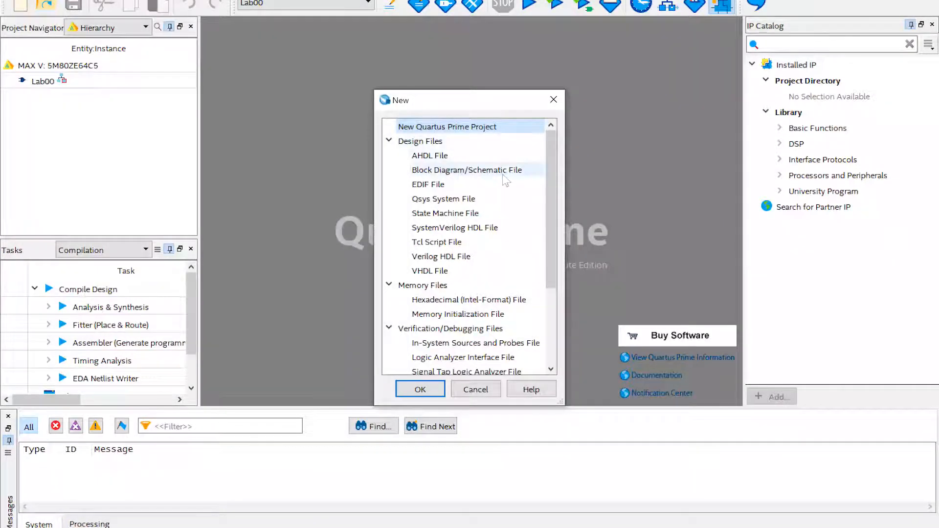
left_click(466, 171)
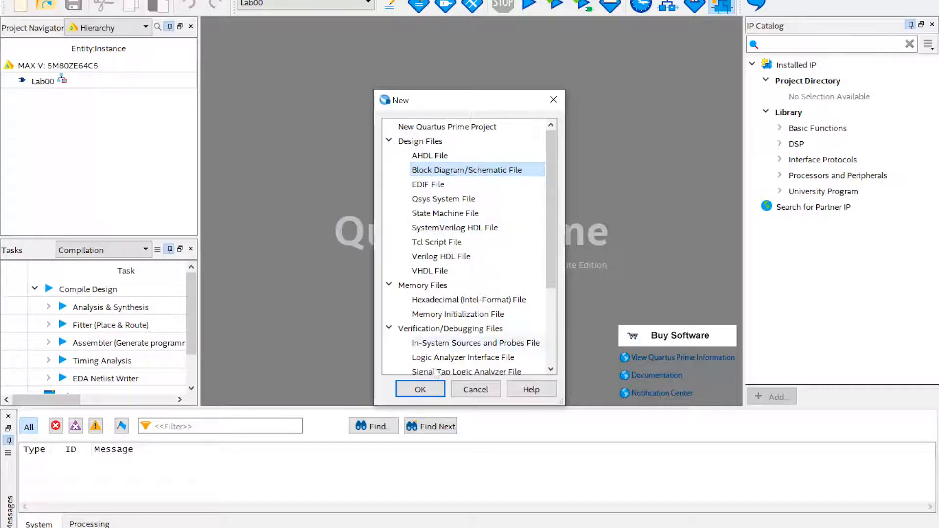
left_click(433, 387)
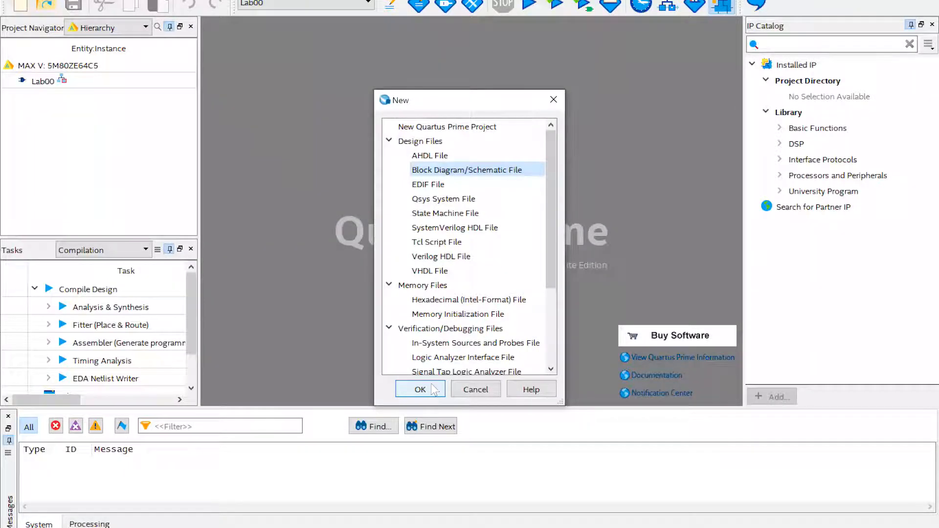
left_click(431, 387)
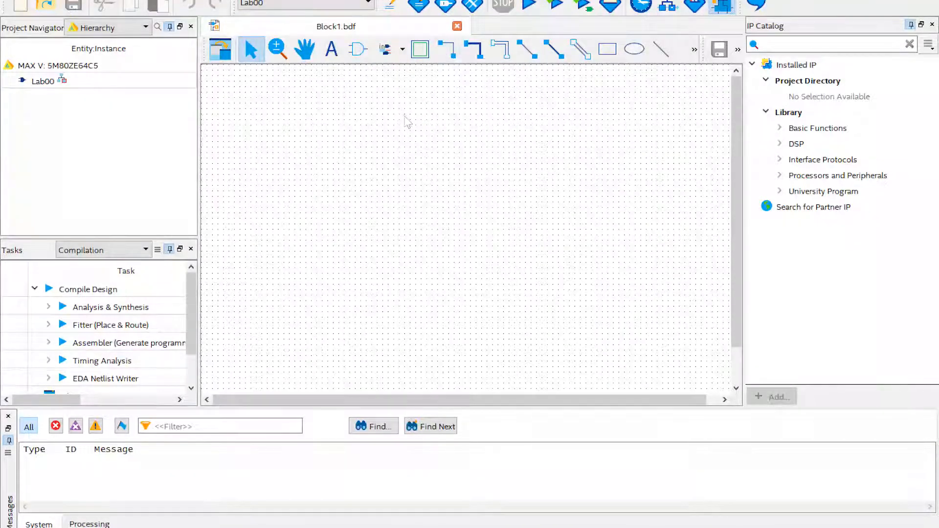
Step: Browse the logic gates in the primitives symbol library and preview the and12 symbol
left_click(358, 49)
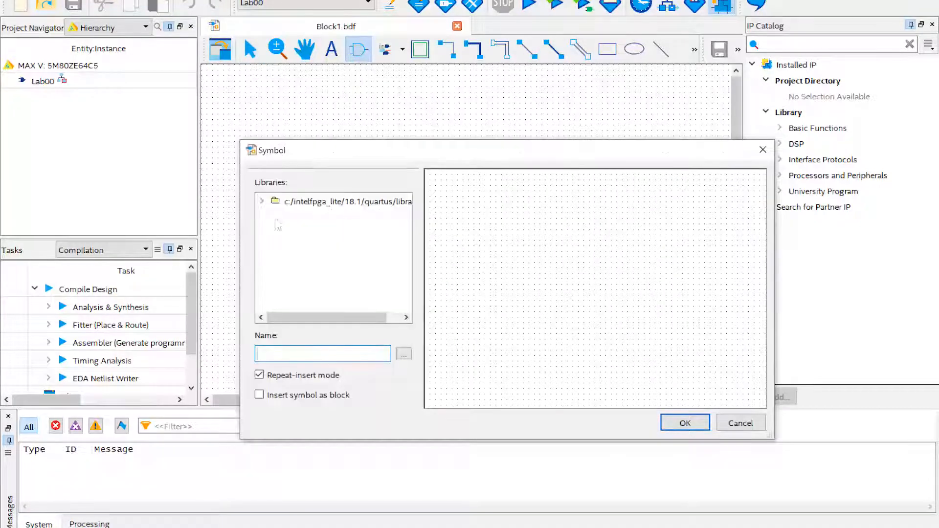
left_click(263, 201)
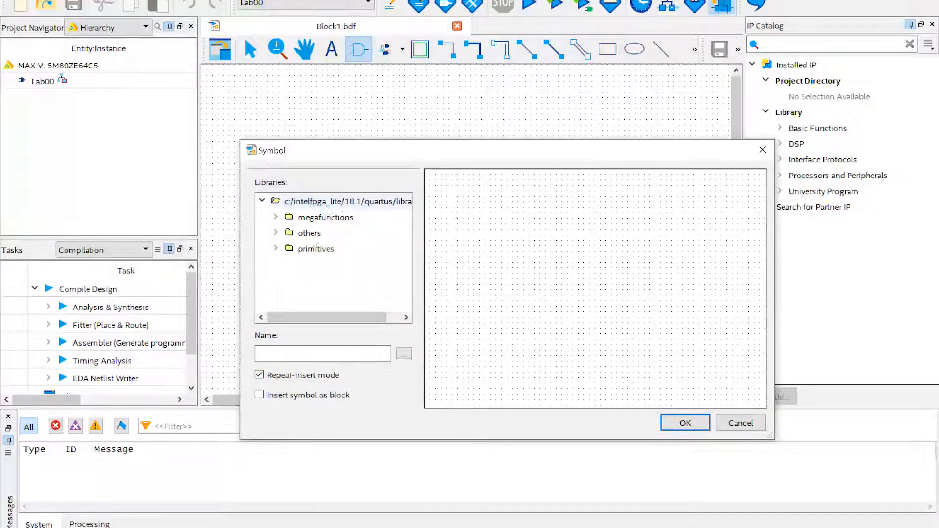
left_click(276, 249)
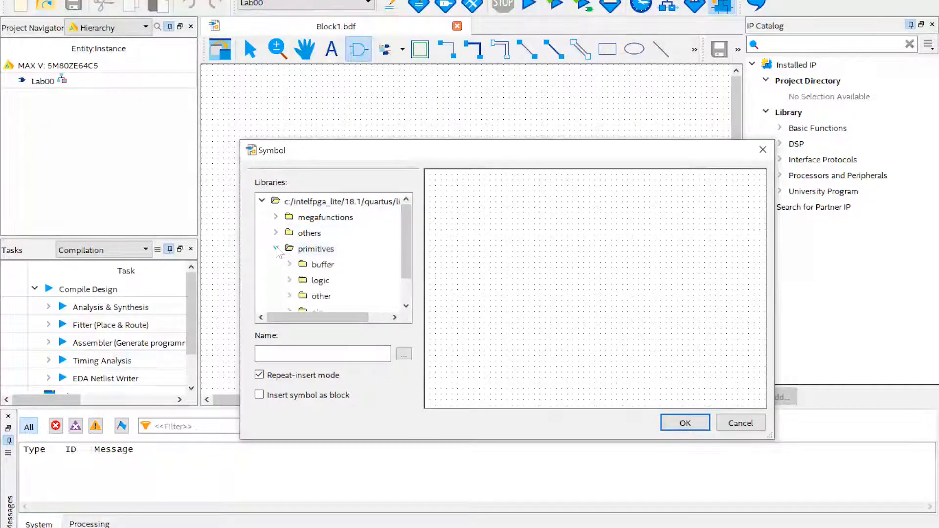
left_click(289, 280)
scroll(350, 264, "down", 1)
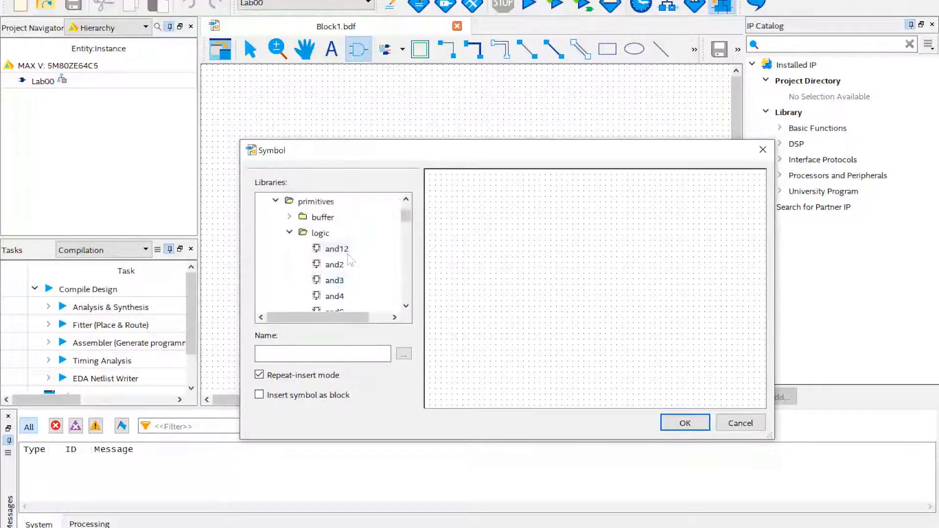
scroll(349, 260, "down", 1)
scroll(348, 256, "down", 5)
scroll(349, 260, "down", 1)
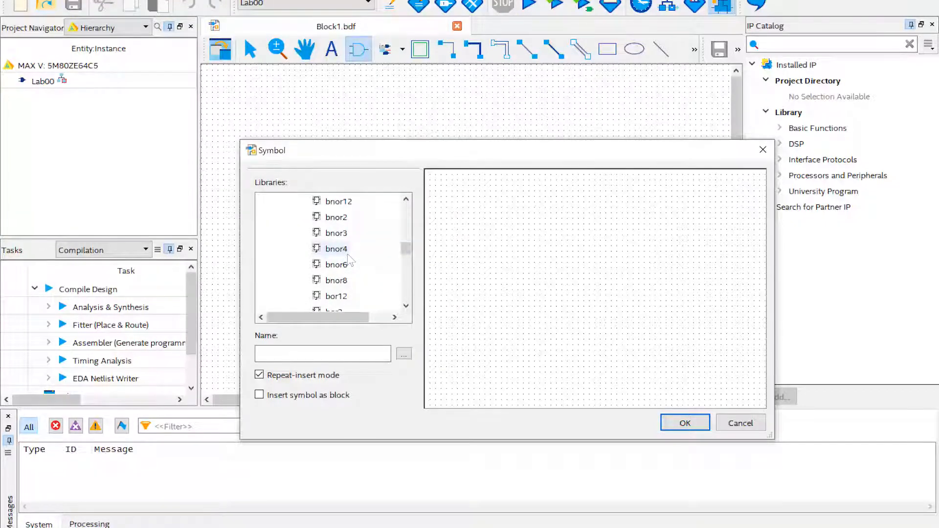
scroll(348, 257, "down", 2)
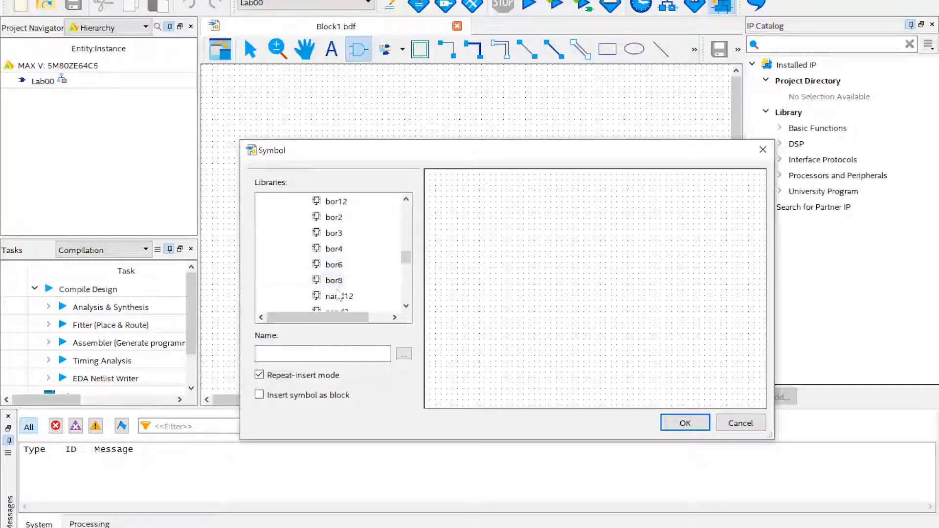
scroll(338, 243, "up", 7)
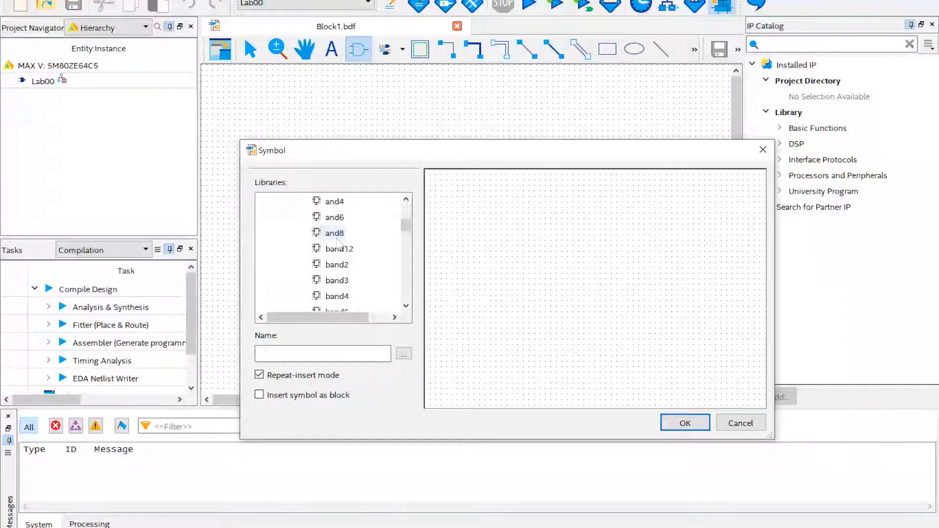
scroll(339, 244, "up", 1)
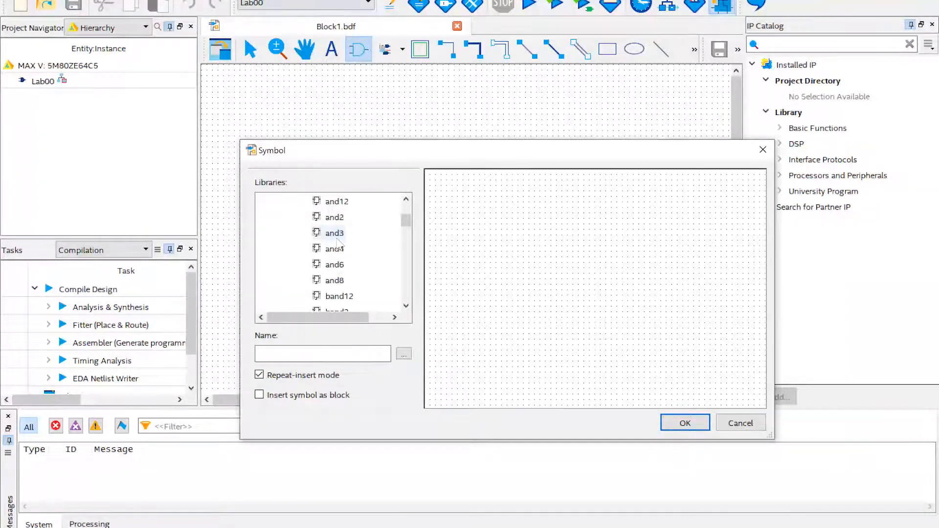
left_click(336, 201)
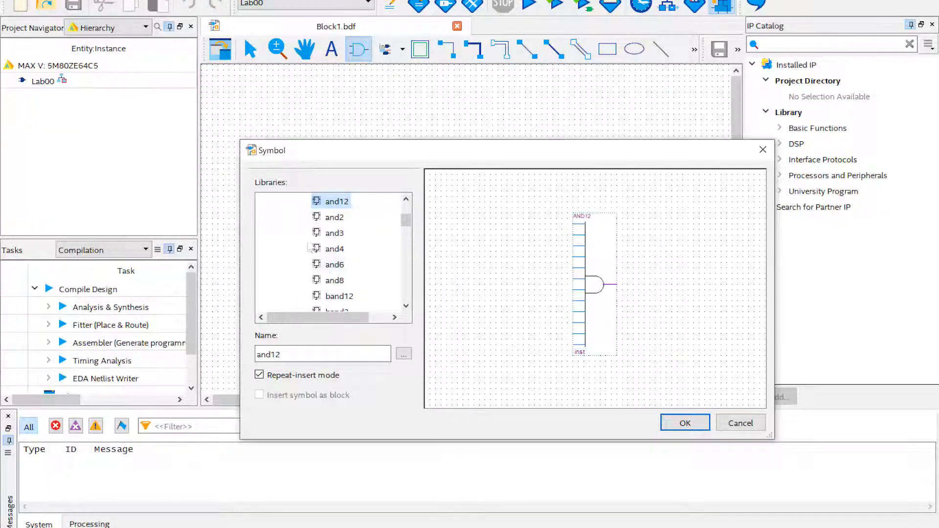
Step: Choose the and2 symbol by name and place one gate on the right side of the schematic
left_click(296, 358)
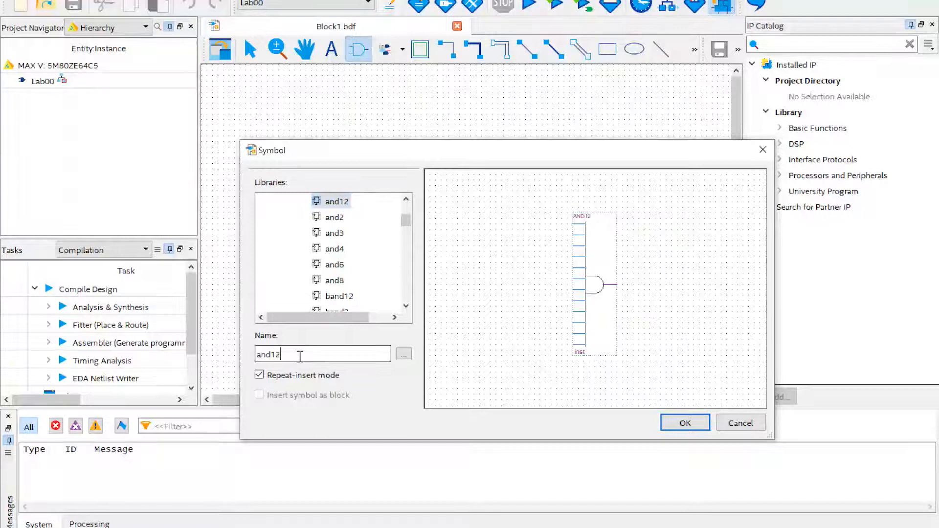
key("BackSpace")
key("BackSpace")
key("BackSpace")
key("BackSpace")
key("BackSpace")
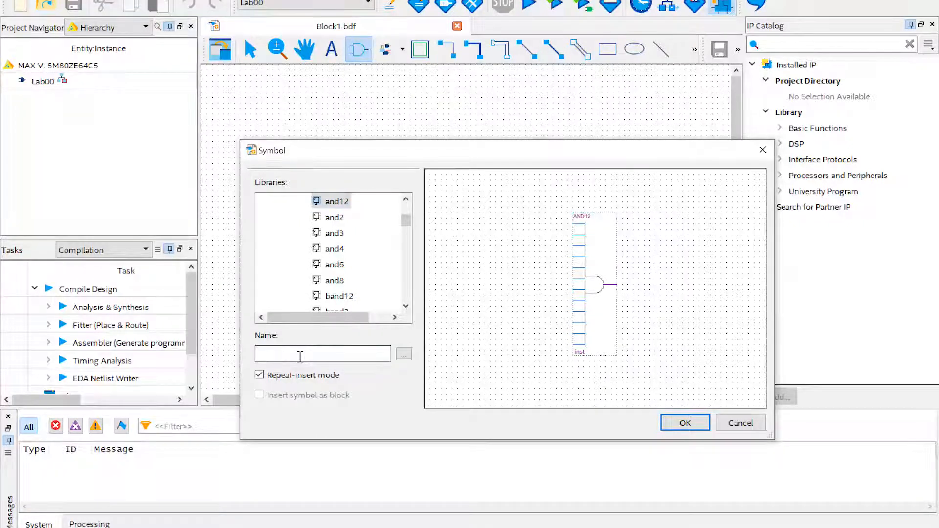
type("and2")
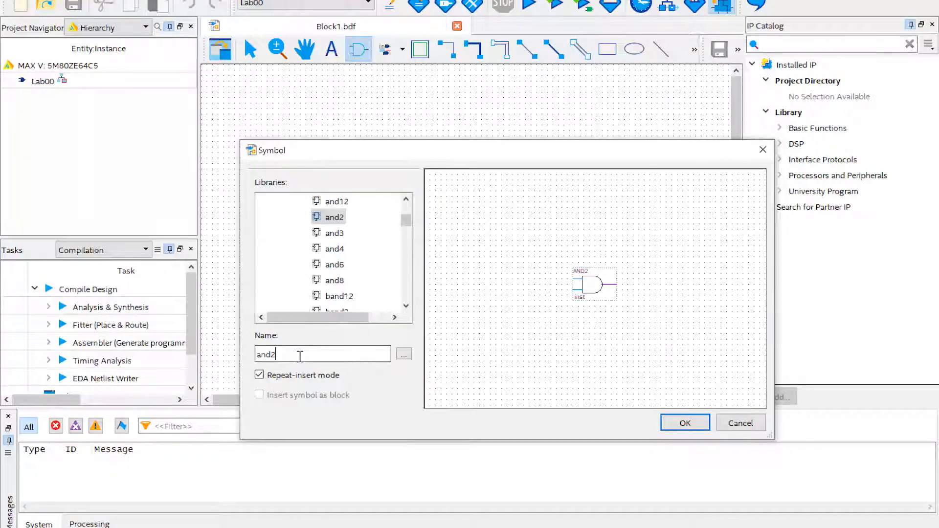
key("Return")
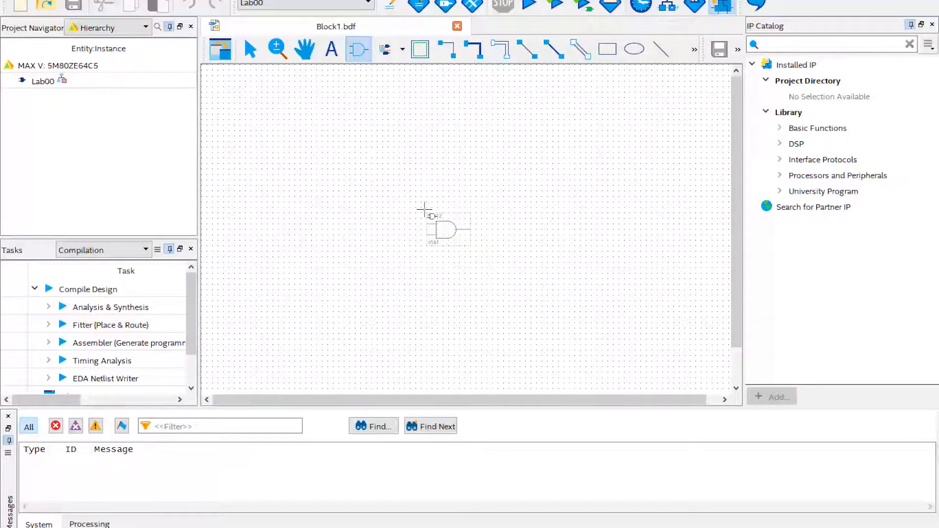
left_click(543, 181)
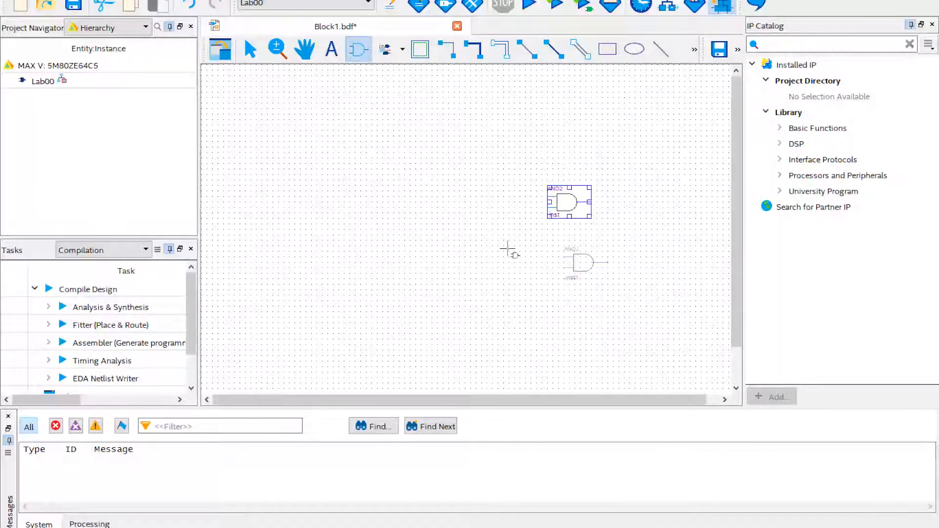
Step: Place four extra AND2 gates around the area beside the first one, end placement and delete the extras
left_click(383, 186)
left_click(388, 246)
left_click(488, 262)
left_click(477, 196)
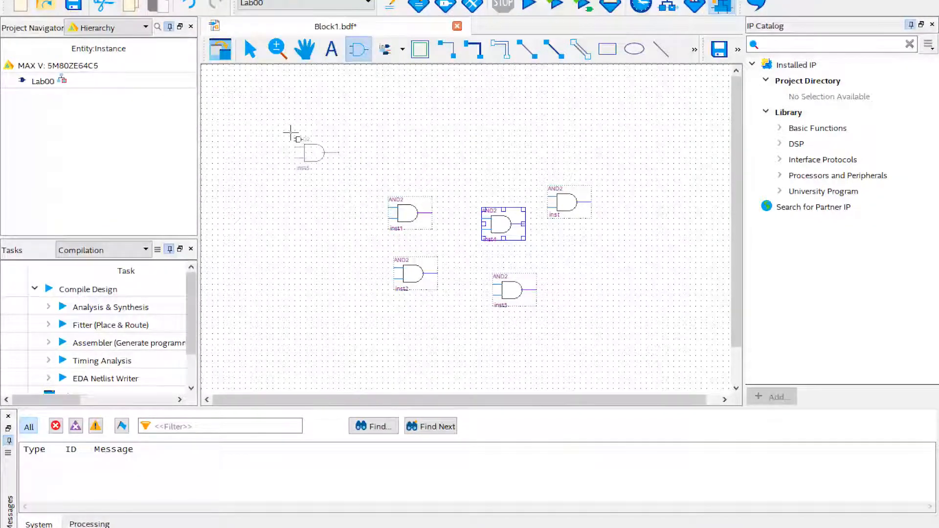
key("Escape")
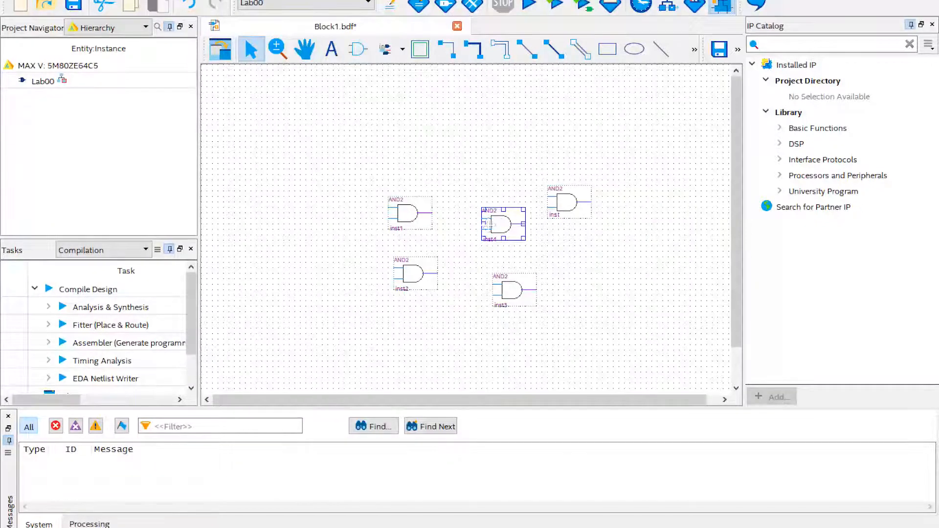
left_click_drag(370, 173, 537, 326)
key("Delete")
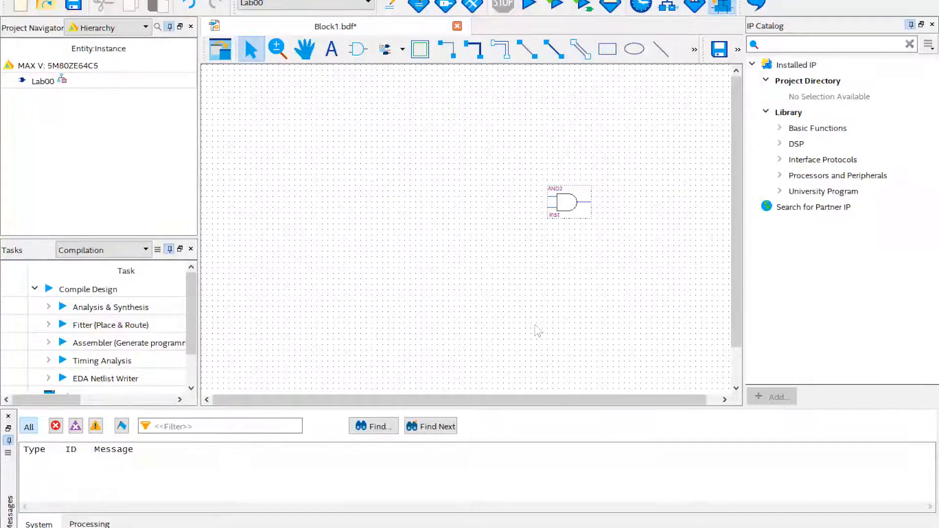
Step: Preview the OR gate symbols with different input counts by name, from or2 up to or8
left_click(358, 49)
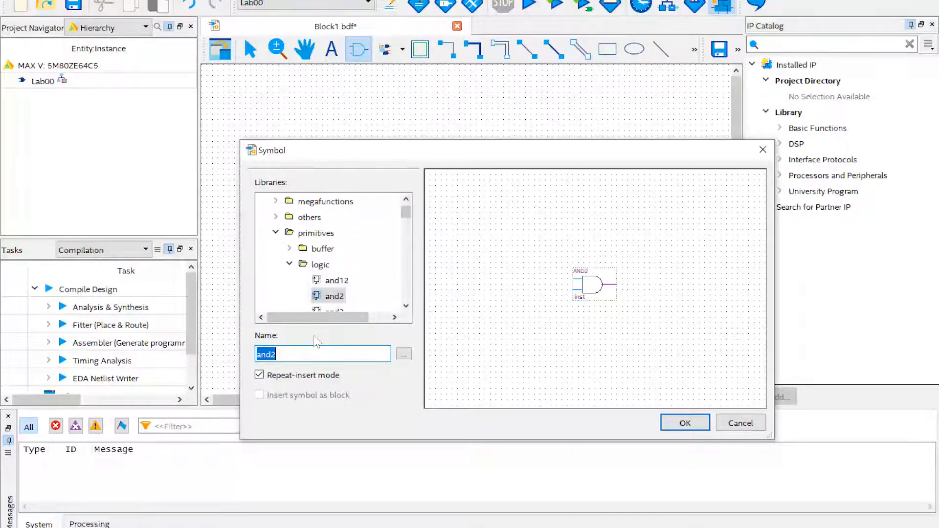
type("or2")
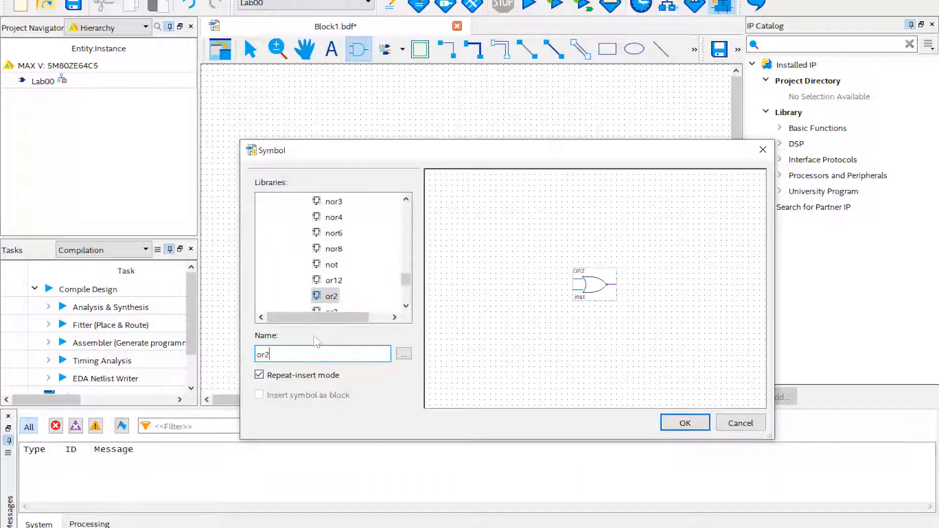
key("BackSpace")
type("3")
type("4")
key("BackSpace")
type("5")
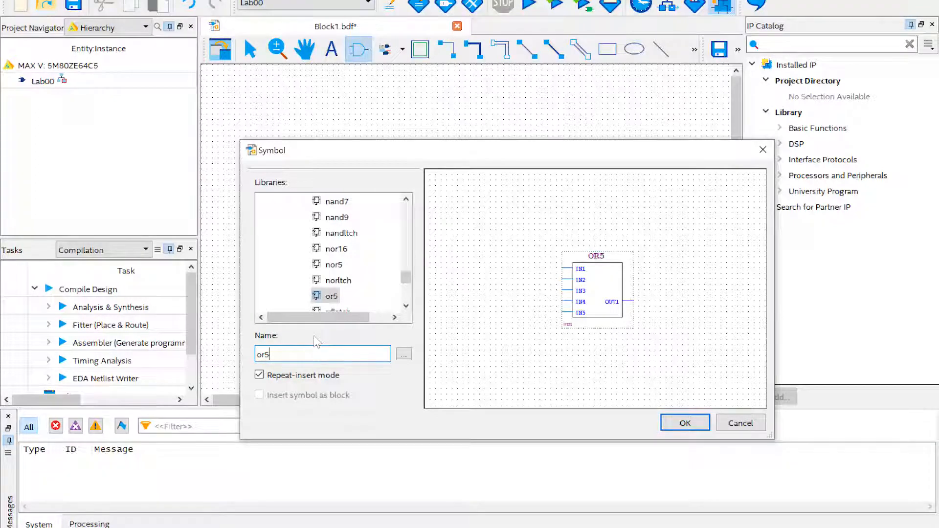
key("BackSpace")
type("6")
key("BackSpace")
type("7")
key("BackSpace")
type("8")
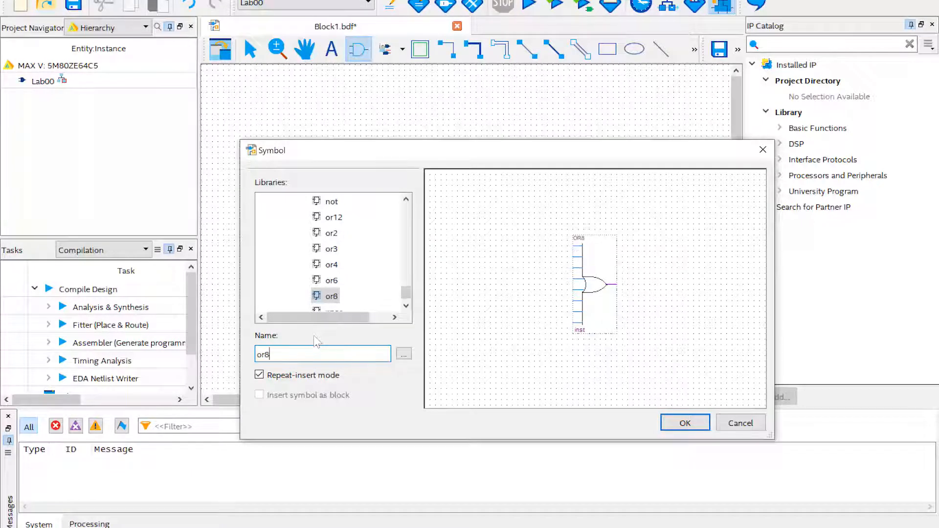
Step: Place two or2 gates, one above the other, to the left of the AND2 gate
type("2")
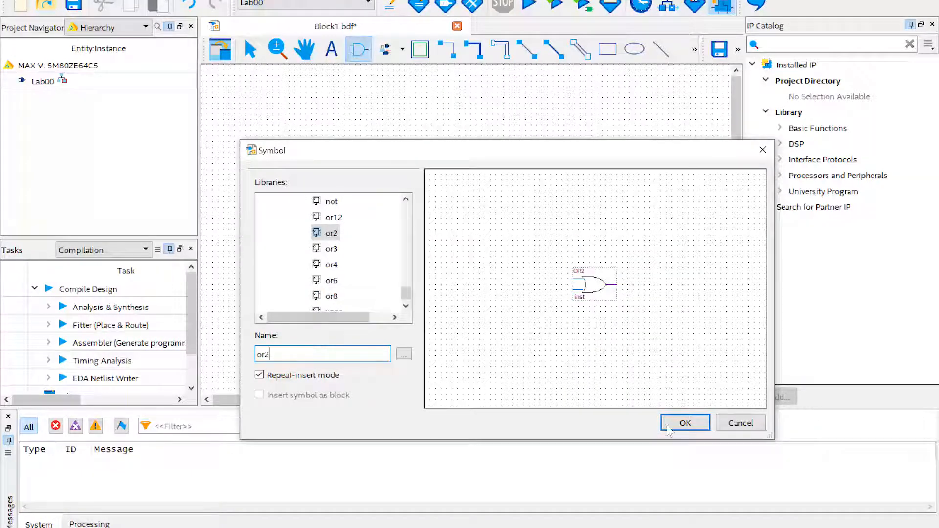
left_click(685, 423)
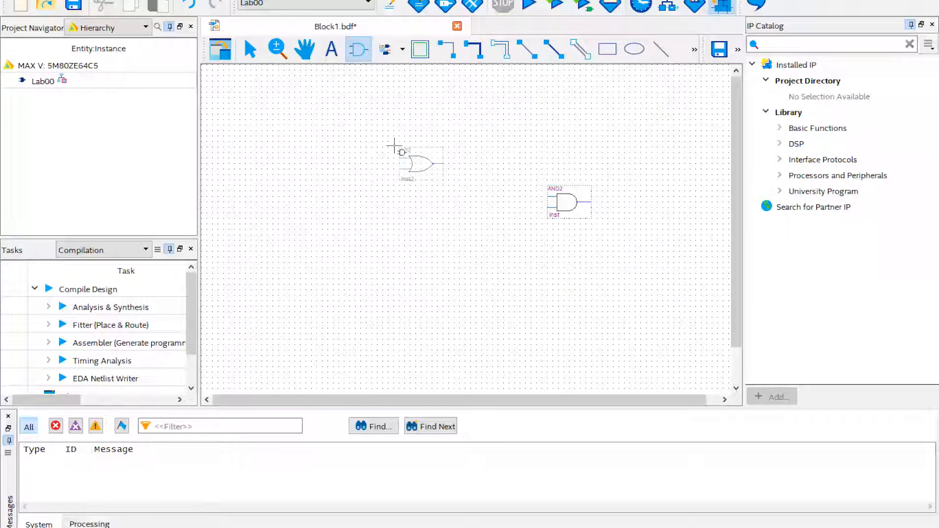
left_click(394, 146)
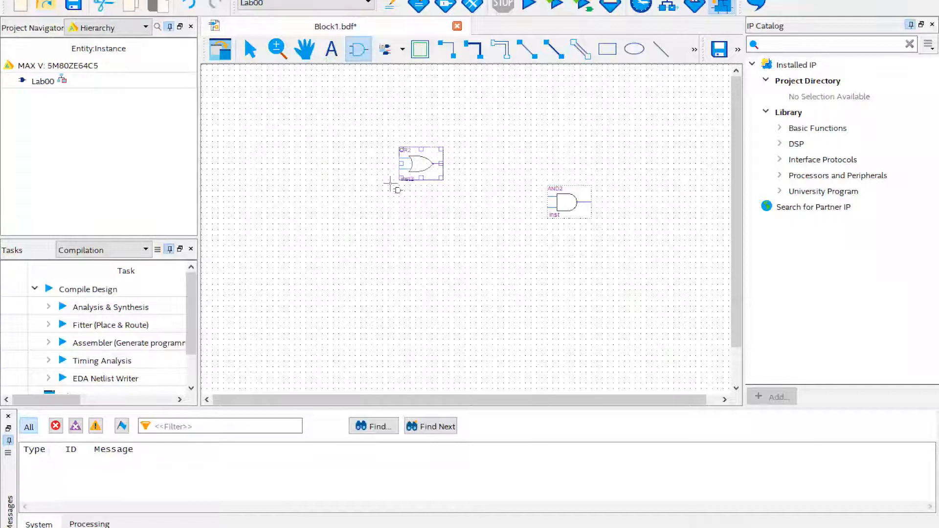
left_click(397, 227)
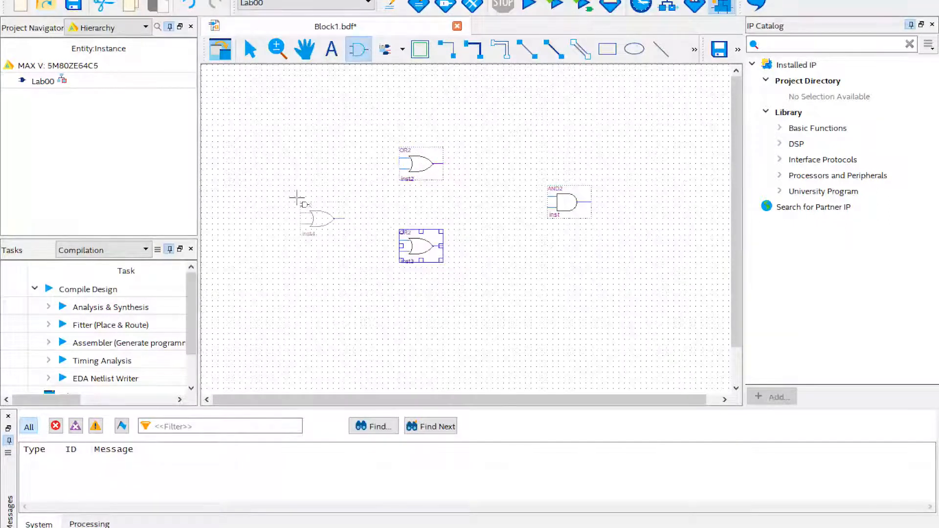
key("Escape")
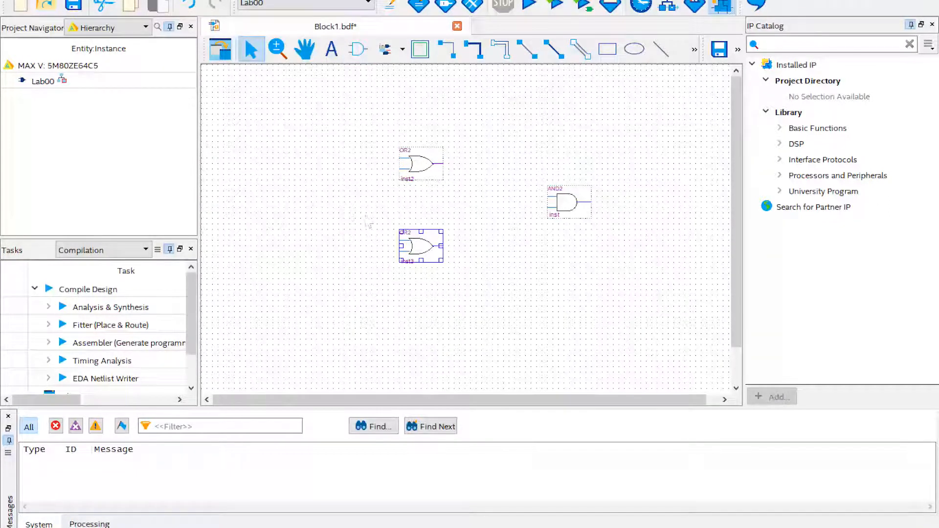
left_click(341, 208)
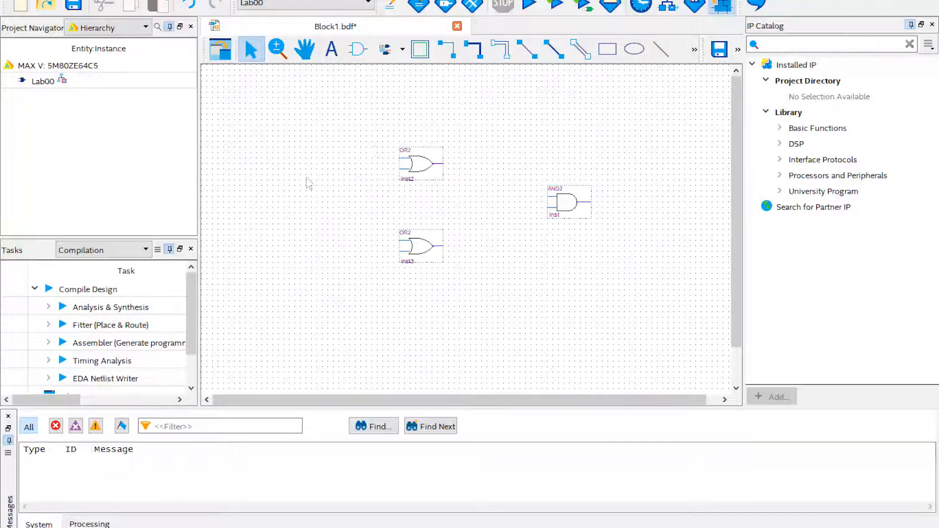
Step: Place three input pins to the left of the OR2 gates, two beside the upper gate and one beside the lower
left_click(402, 49)
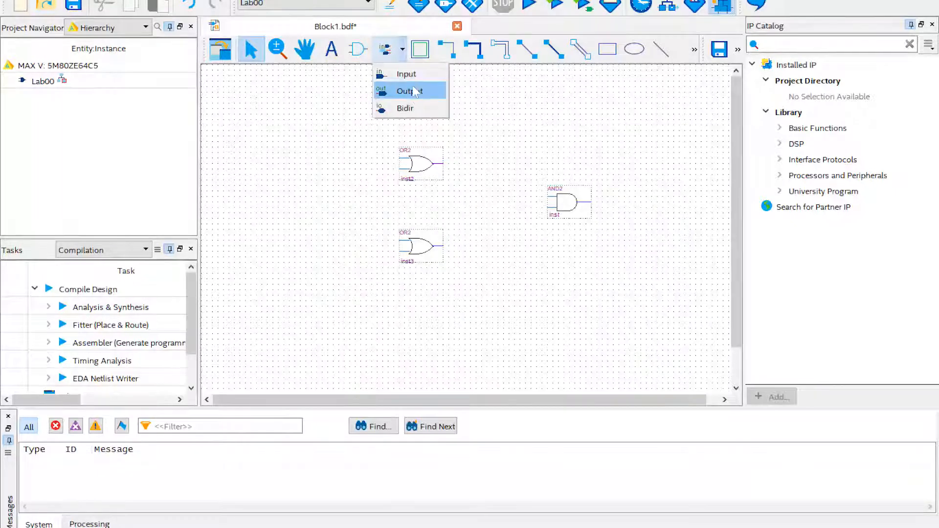
left_click(414, 74)
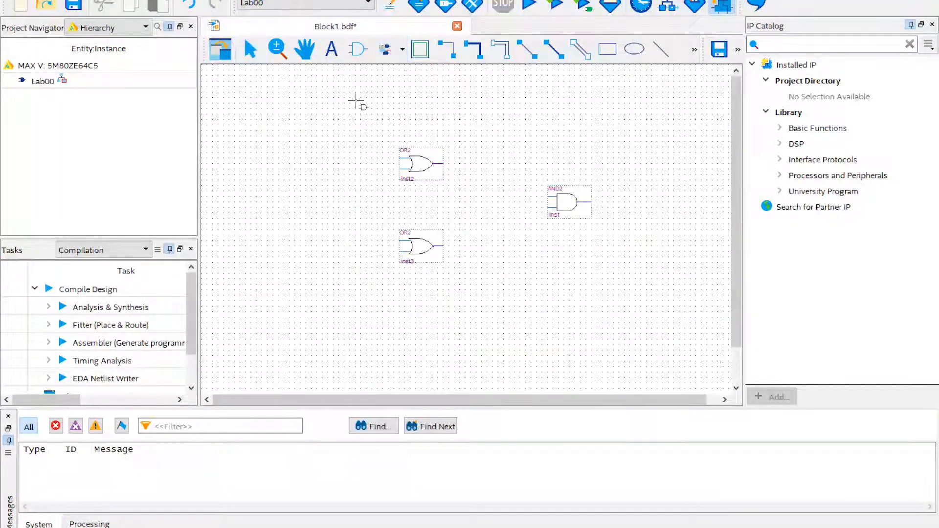
left_click(225, 151)
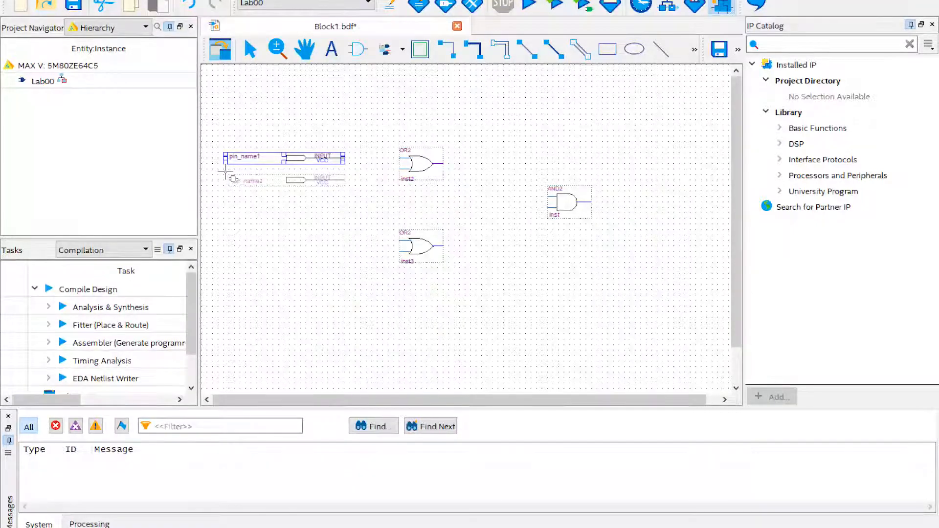
left_click(225, 172)
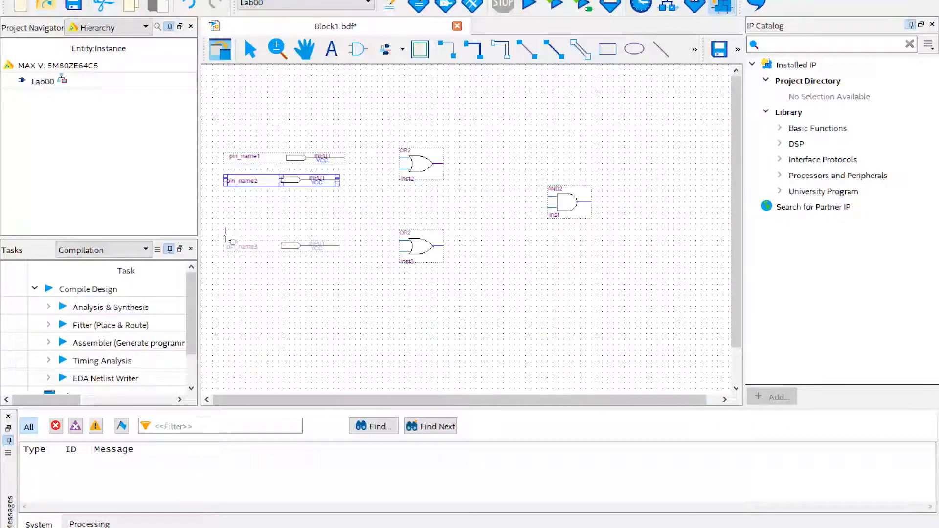
left_click(226, 234)
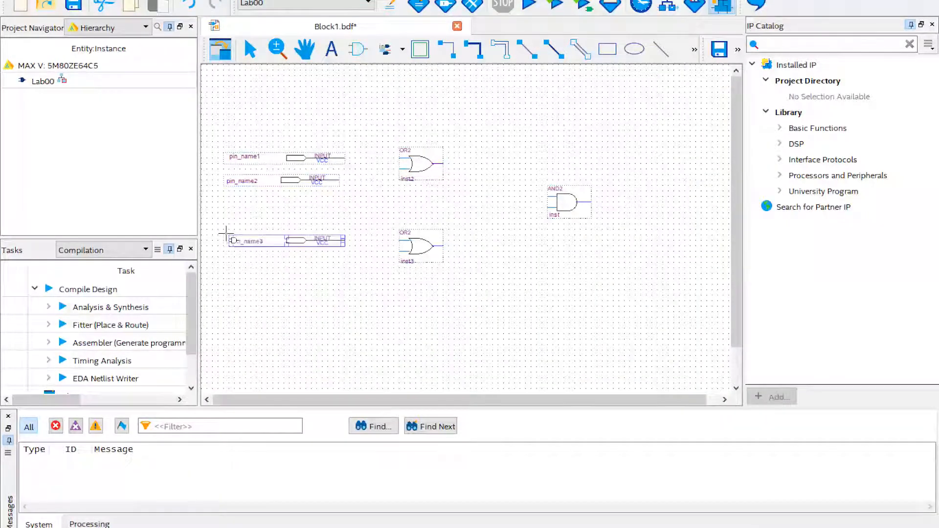
key("Escape")
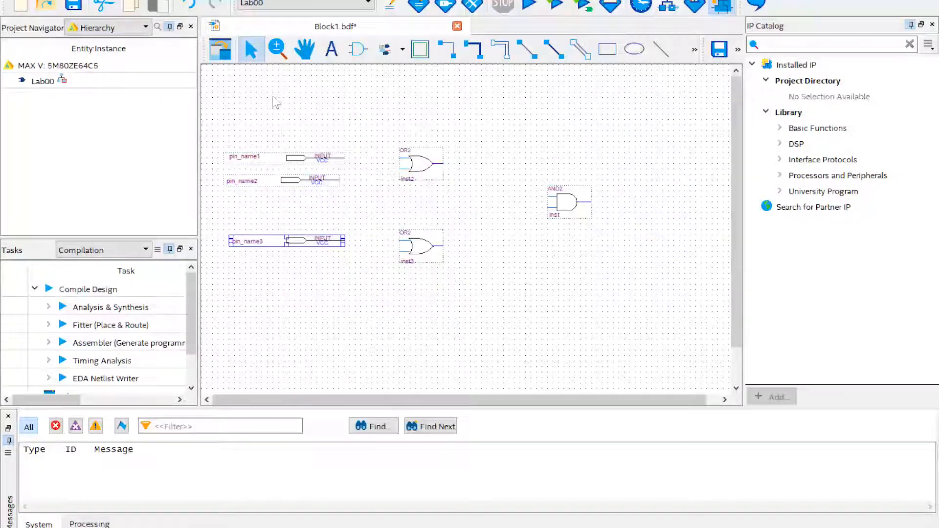
Step: Move the top input pin toward the upper OR2 gate and back, aligning it with the second input pin
left_click(296, 157)
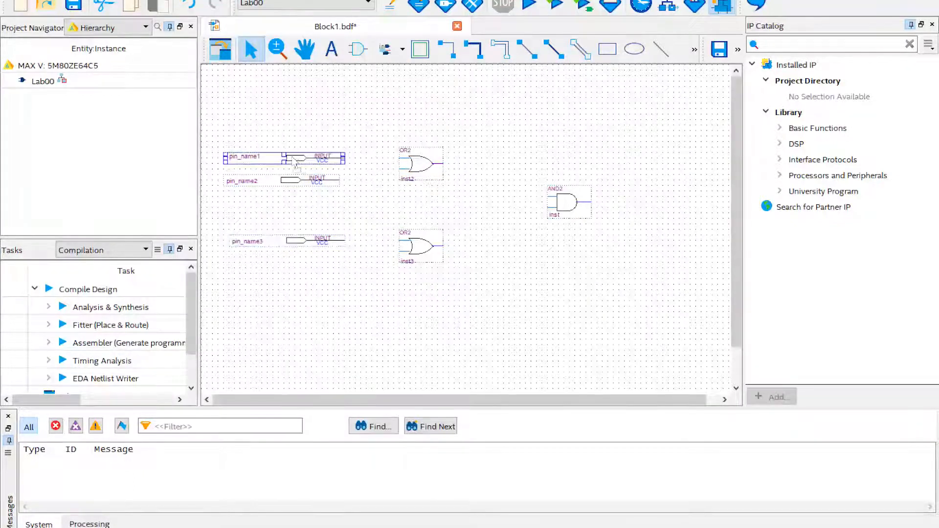
left_click(321, 128)
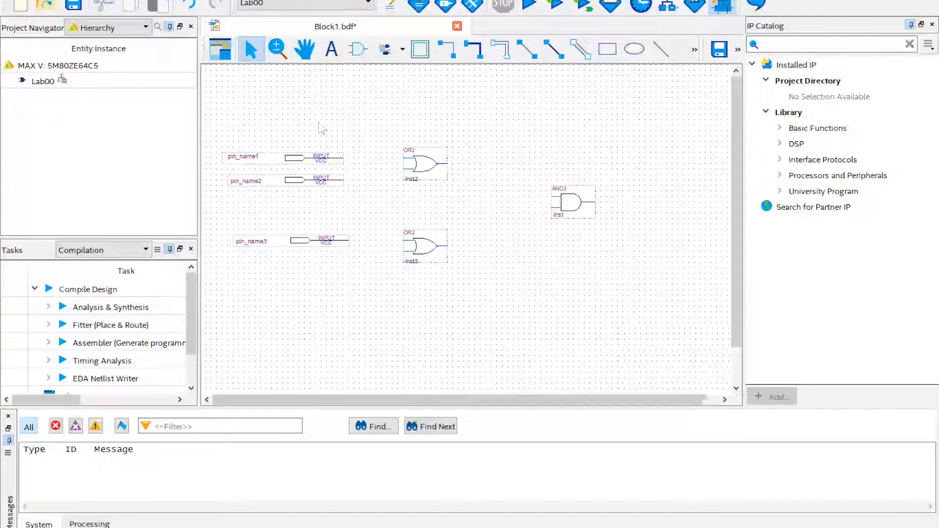
left_click_drag(307, 159, 360, 165)
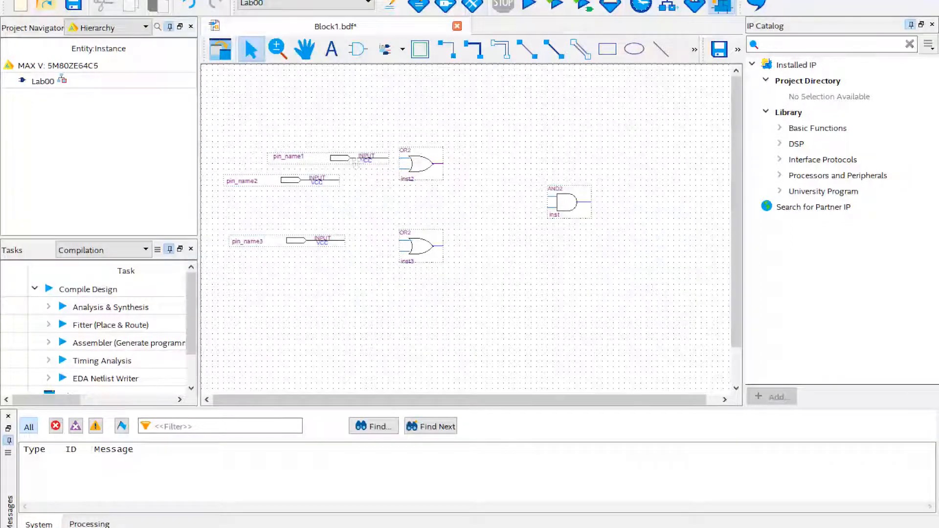
left_click_drag(343, 160, 294, 158)
left_click(352, 114)
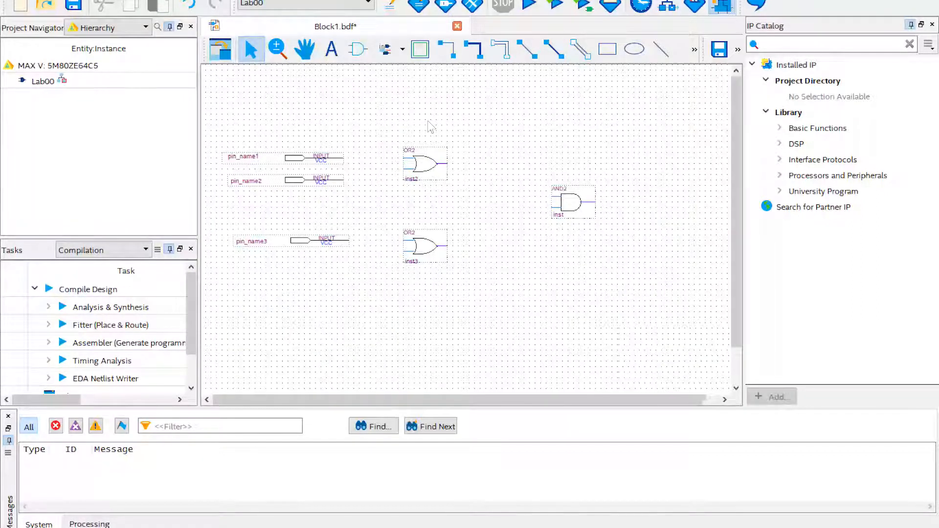
Step: Place an output pin at the AND2 gate's output and pull it away from the gate so a wire connects them
left_click(402, 48)
left_click(407, 91)
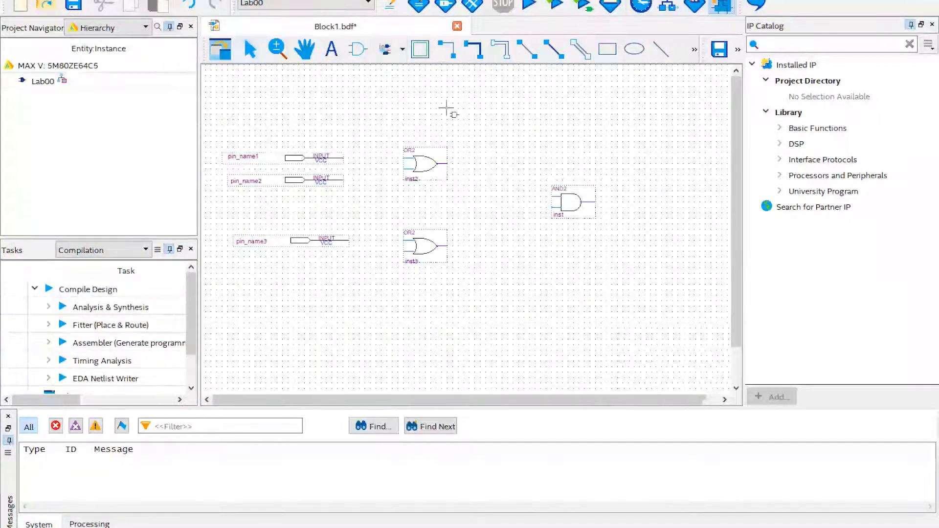
left_click(592, 196)
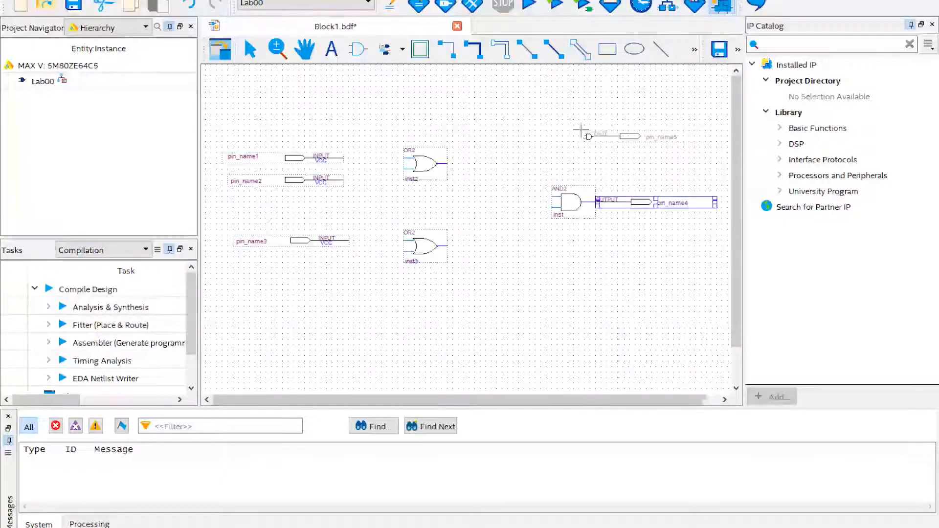
key("Escape")
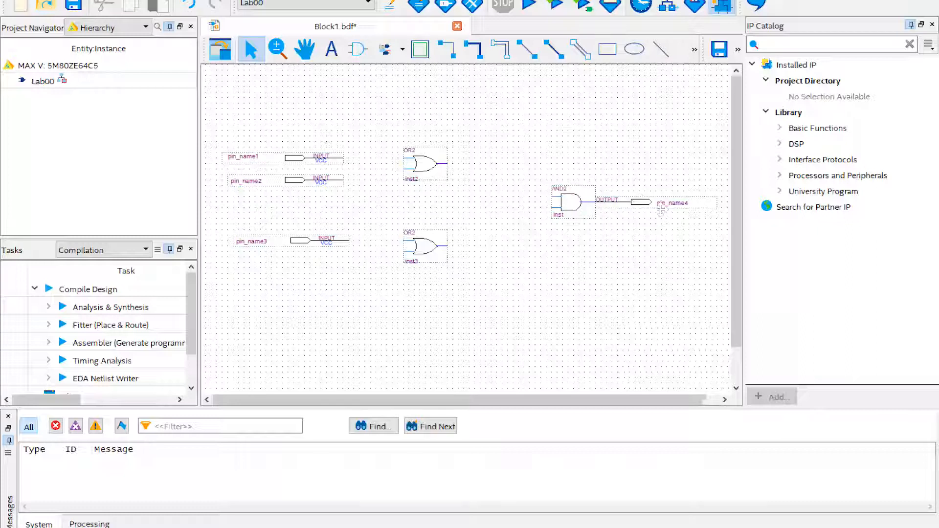
left_click_drag(638, 202, 666, 202)
left_click(662, 146)
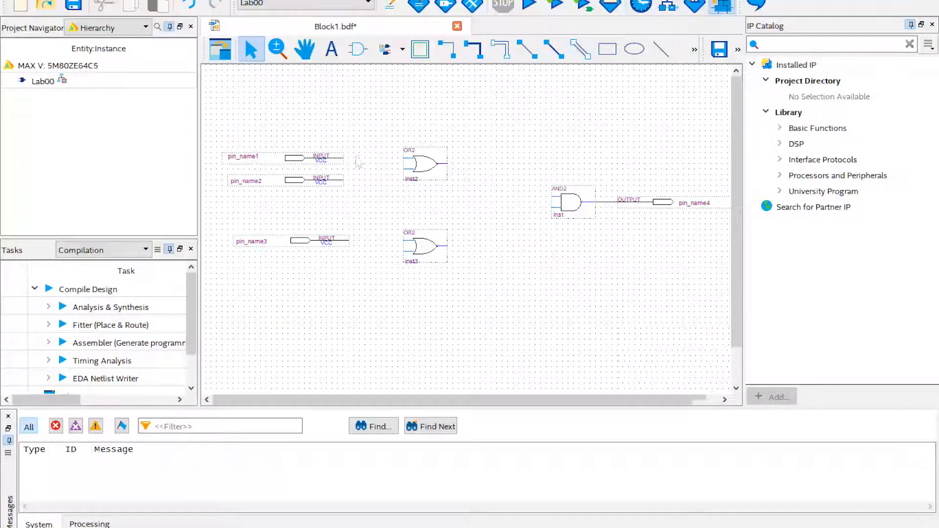
Step: Wire the two upper input pins to the upper OR2 gate and the third pin to the lower OR2 gate's first input
left_click_drag(344, 157, 401, 158)
left_click_drag(344, 180, 375, 168)
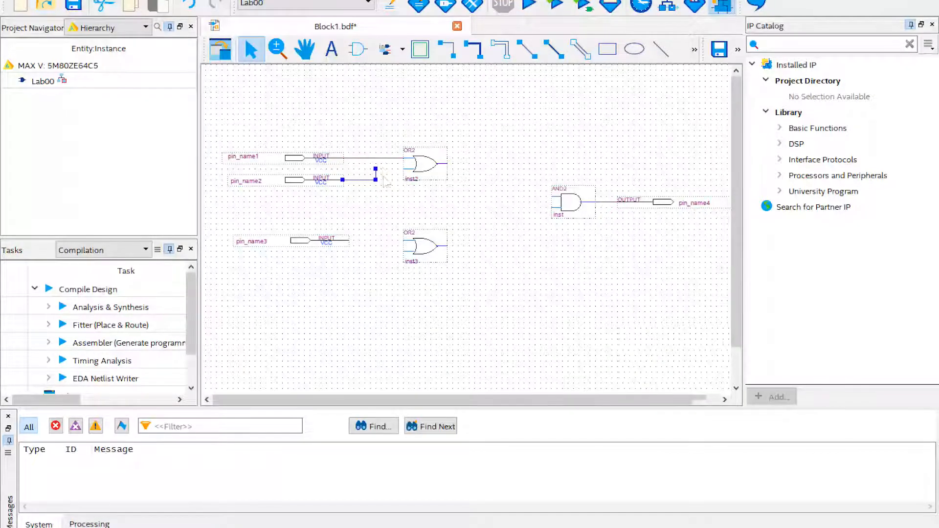
left_click_drag(376, 168, 404, 169)
left_click_drag(349, 241, 403, 240)
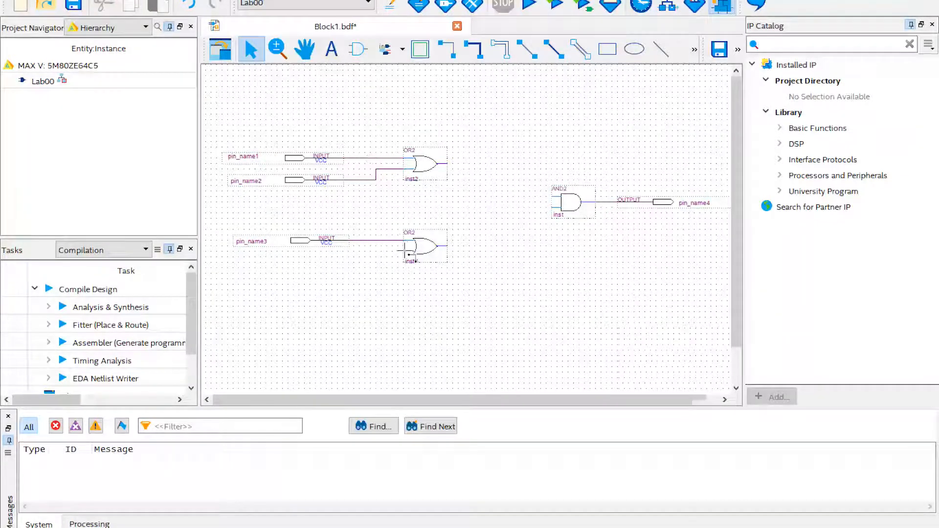
Step: Try to wire the lower OR2 gate's second input up to the second input pin's wire, and delete that wire
left_click_drag(406, 251, 375, 169)
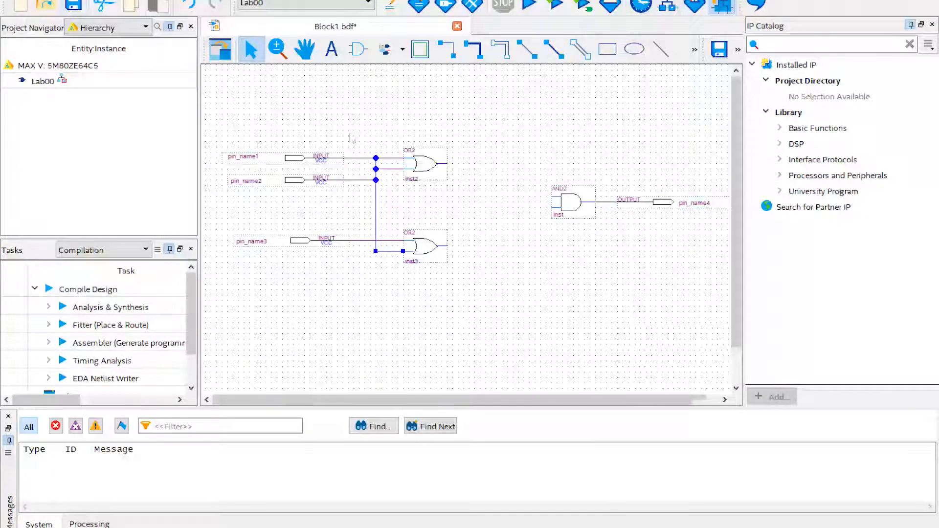
key("Delete")
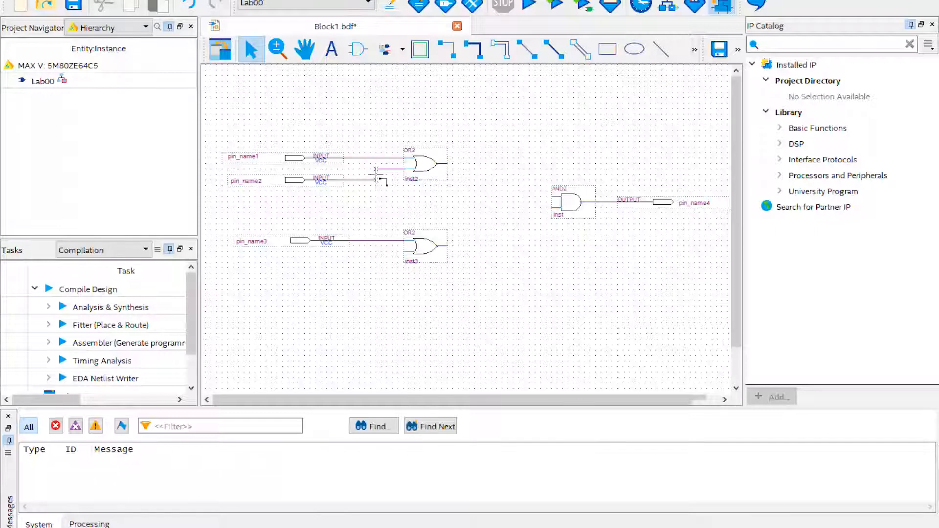
left_click_drag(376, 180, 375, 179)
left_click(385, 215)
Step: Wire the lower OR2 gate's second input up to a junction on the first input pin's wire
left_click_drag(404, 251, 365, 240)
mouse_move(358, 181)
left_mouse_down()
mouse_move(361, 165)
mouse_move(357, 193)
mouse_move(359, 158)
left_mouse_up()
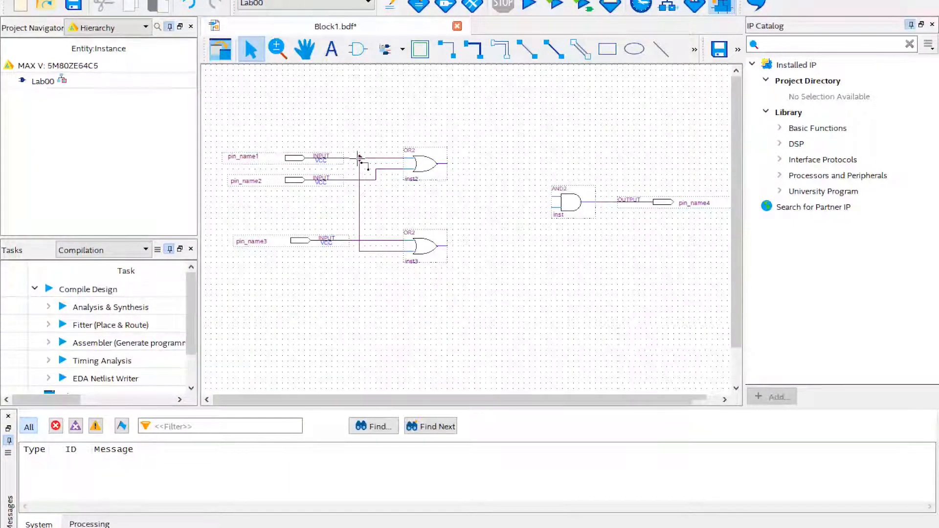
left_click_drag(359, 158, 358, 234)
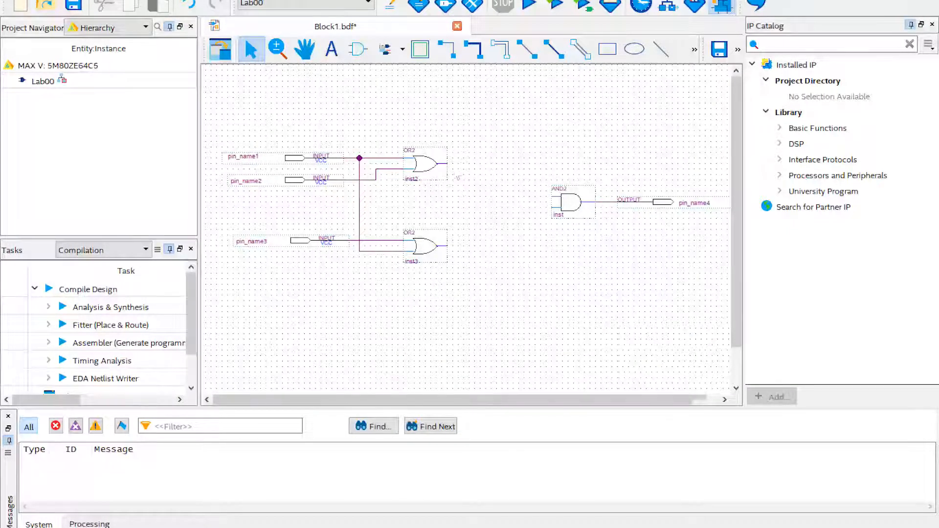
Step: Wire the outputs of both OR2 gates to the two inputs of the AND2 gate
left_click_drag(447, 164, 551, 197)
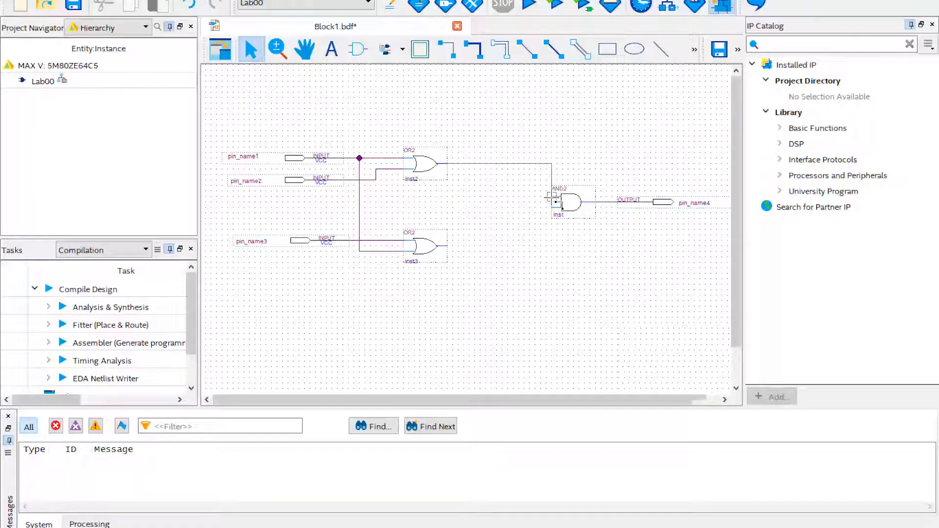
mouse_move(551, 197)
left_mouse_down()
mouse_move(492, 193)
mouse_move(551, 196)
left_mouse_up()
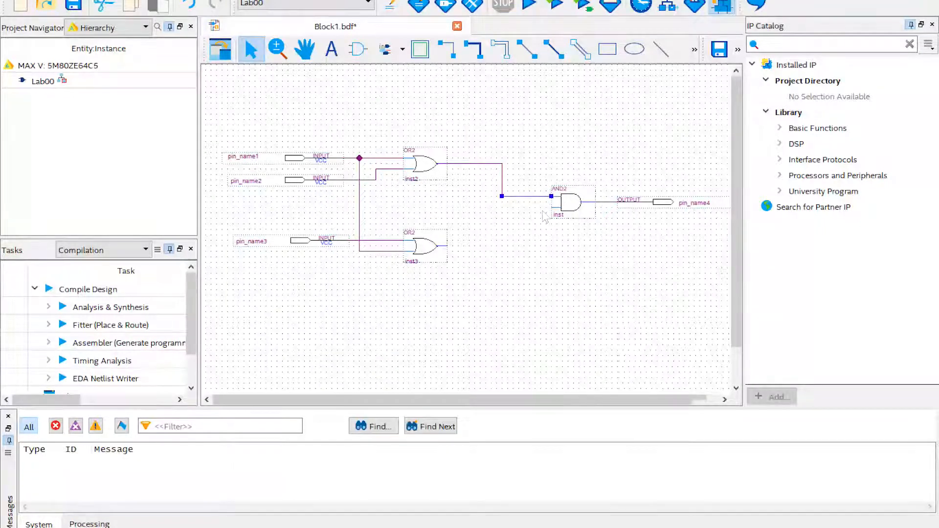
left_click_drag(551, 207, 502, 207)
mouse_move(447, 246)
left_mouse_down()
mouse_move(502, 238)
mouse_move(501, 207)
left_mouse_up()
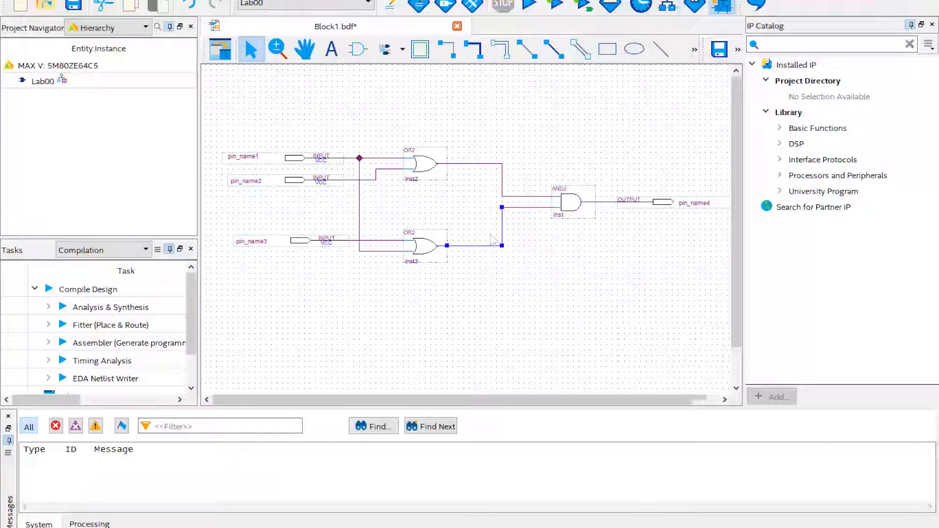
left_click(535, 239)
Step: Rename the two upper input pins A and B
double_click(246, 158)
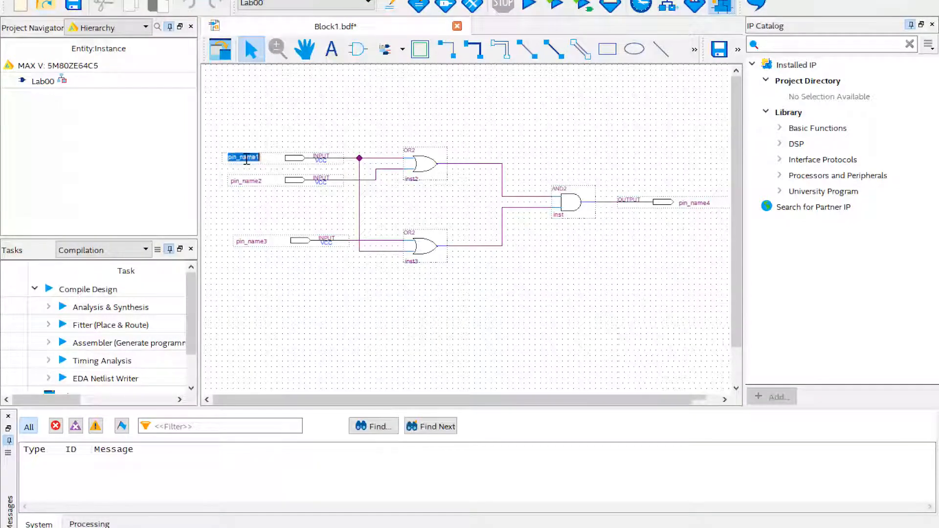
type("A")
left_click(245, 184)
left_click(234, 219)
left_click(243, 180)
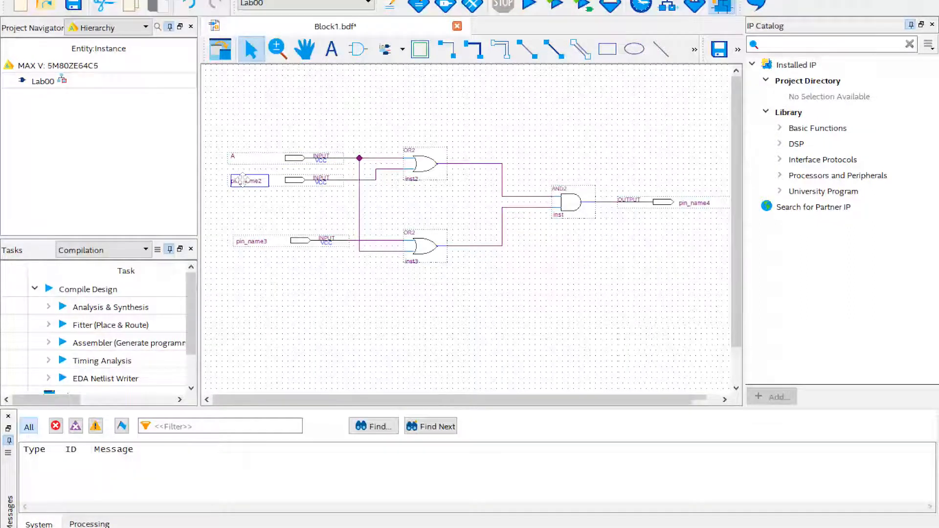
left_click(251, 180)
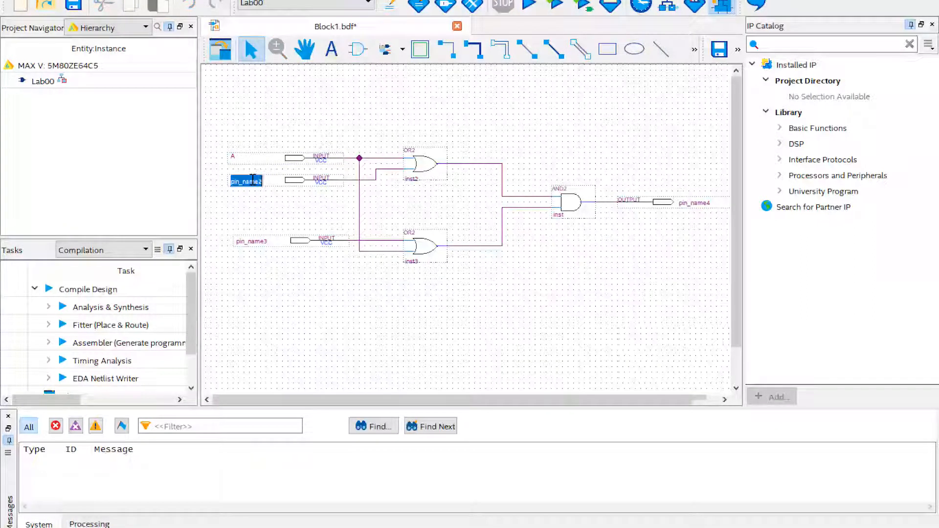
type("A")
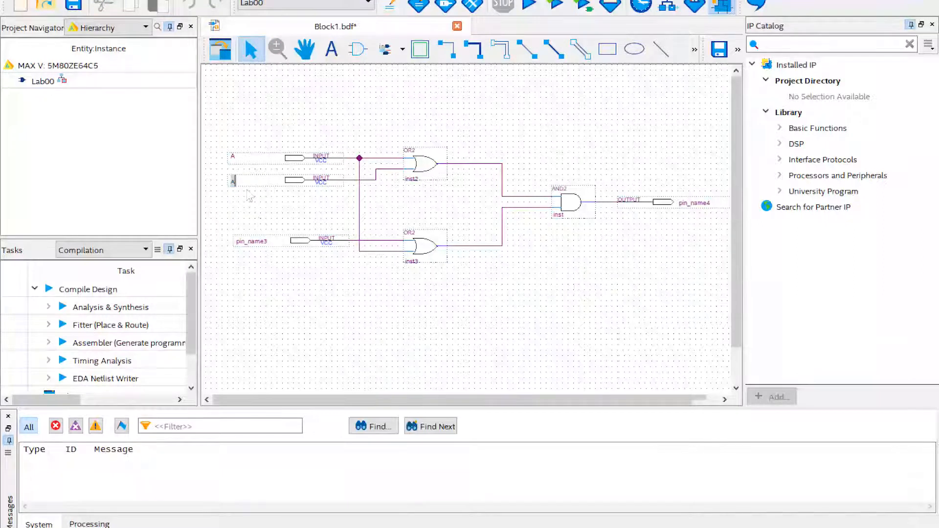
type("B")
key("BackSpace")
key("BackSpace")
type("B")
Step: Rename the lowest input pin C
double_click(263, 240)
double_click(263, 241)
left_click(264, 241)
type("C")
key("BackSpace")
key("BackSpace")
key("BackSpace")
key("BackSpace")
key("BackSpace")
key("BackSpace")
key("BackSpace")
key("BackSpace")
key("BackSpace")
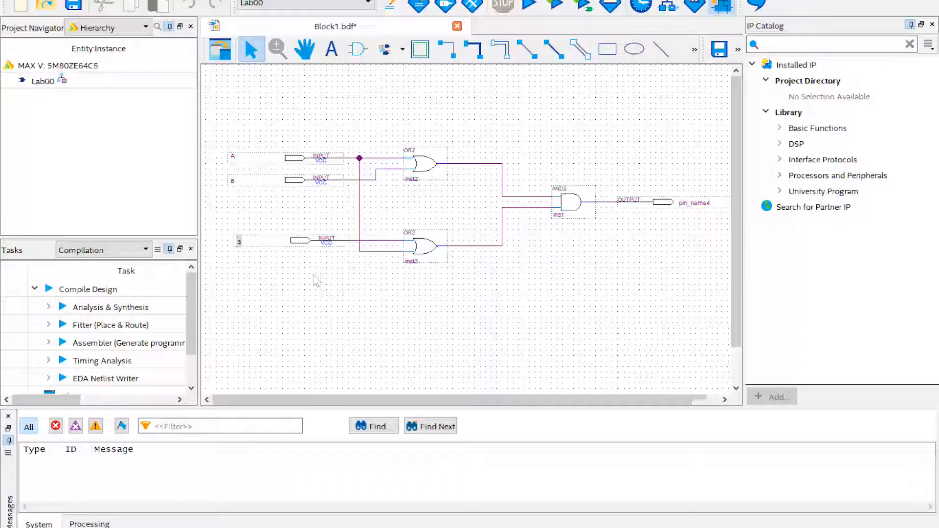
type("C")
left_click(313, 288)
Step: Rename the output pin x
double_click(698, 202)
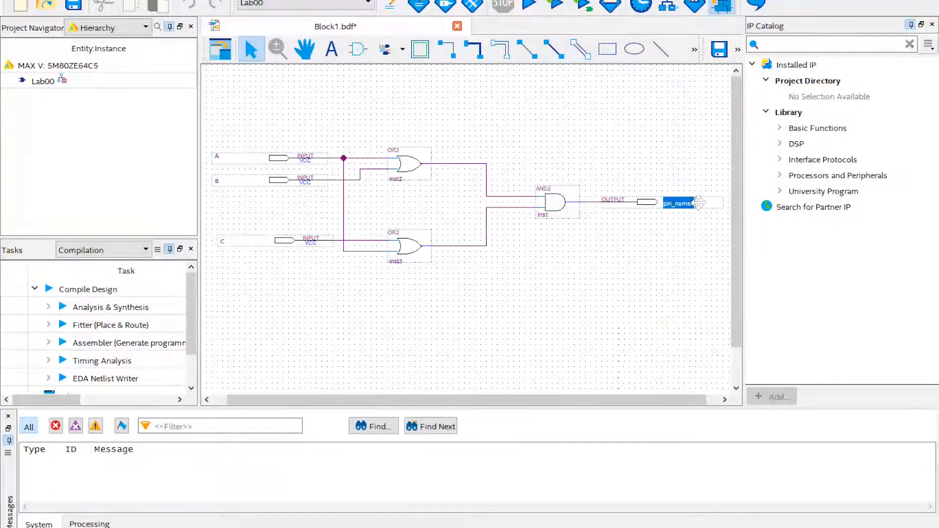
type("x")
left_click(593, 271)
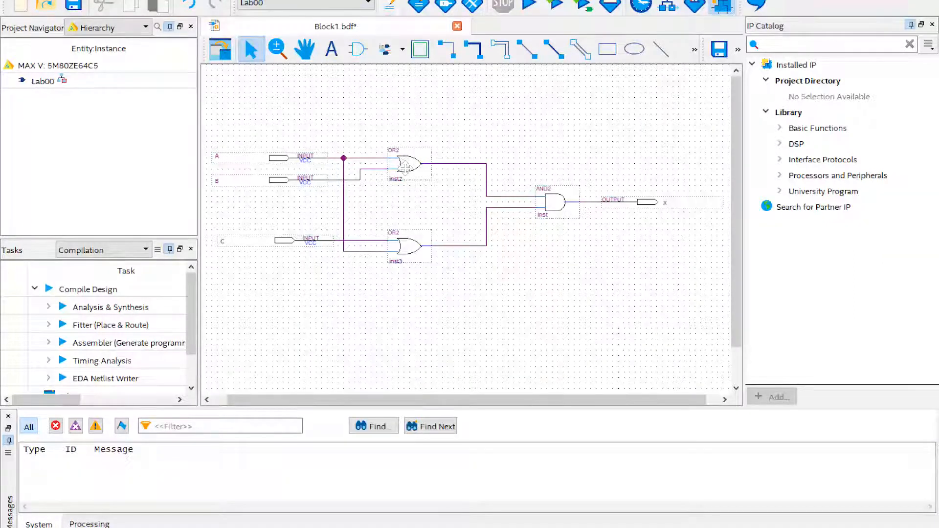
Step: Start a full compilation and save the modified schematic as Lab00, adding the file to the current project
left_click(533, 4)
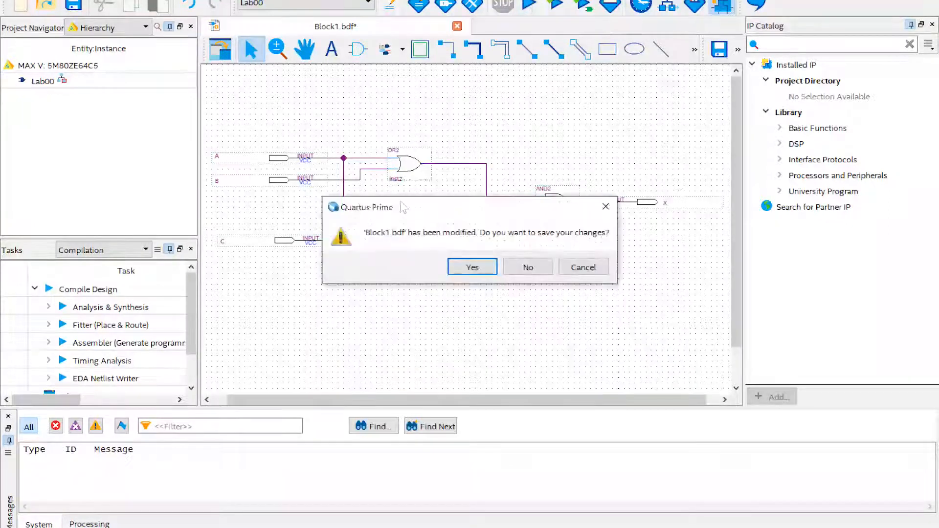
left_click(472, 267)
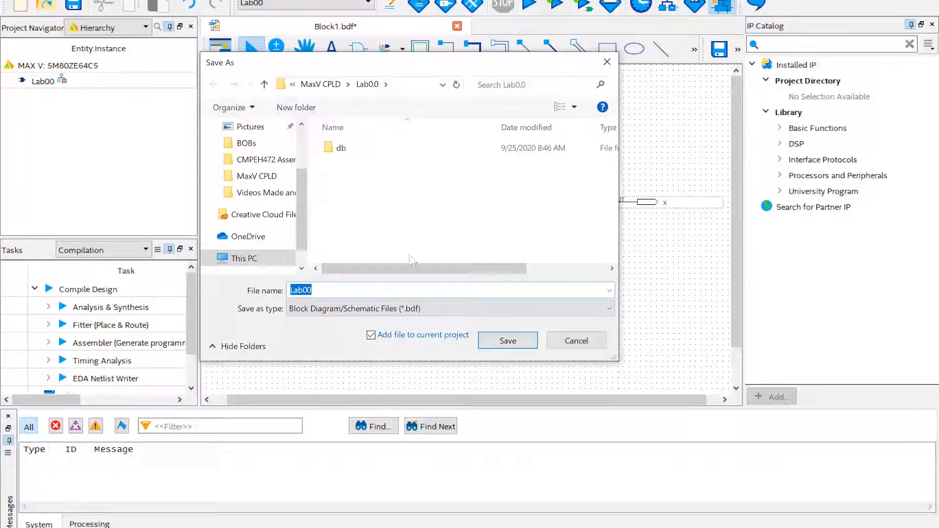
left_click(507, 341)
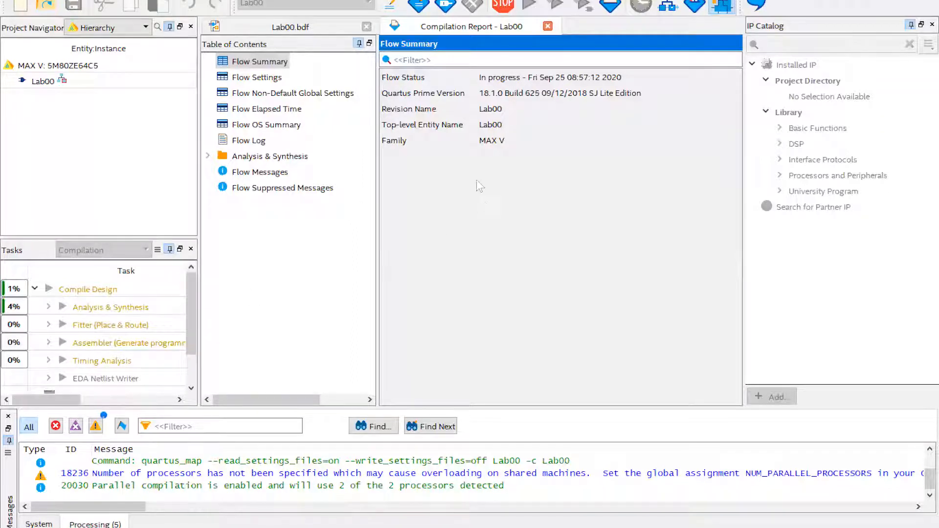
Step: Return to the Lab00 schematic and check the ModelSim-Altera executable directory in the EDA tool options
left_click(291, 26)
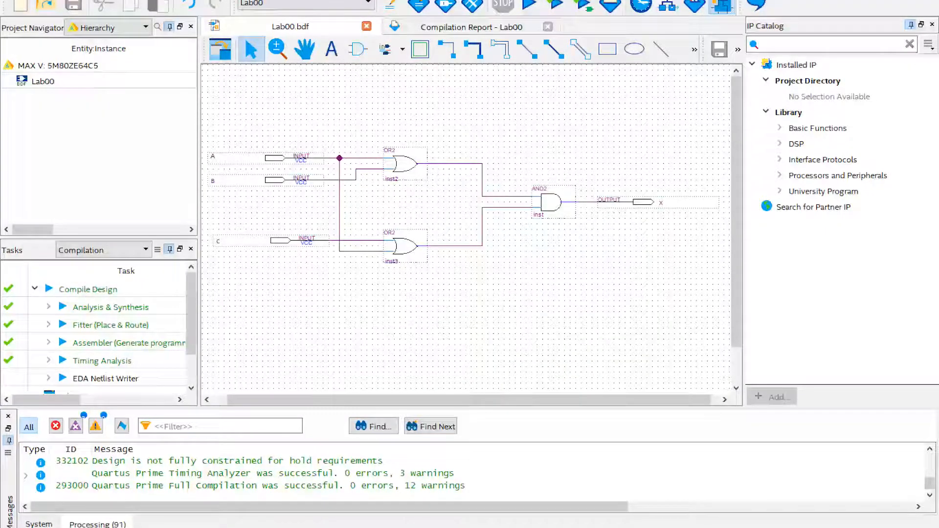
key("alt+t")
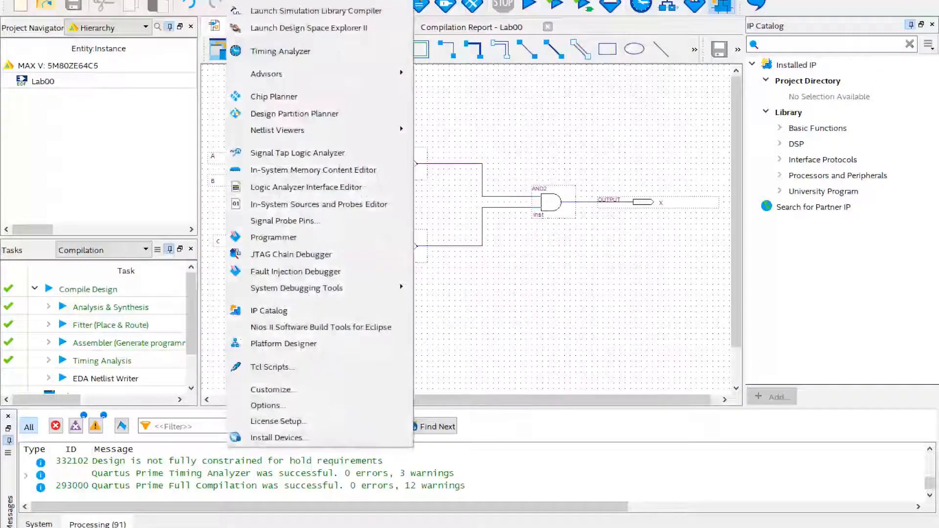
left_click(277, 406)
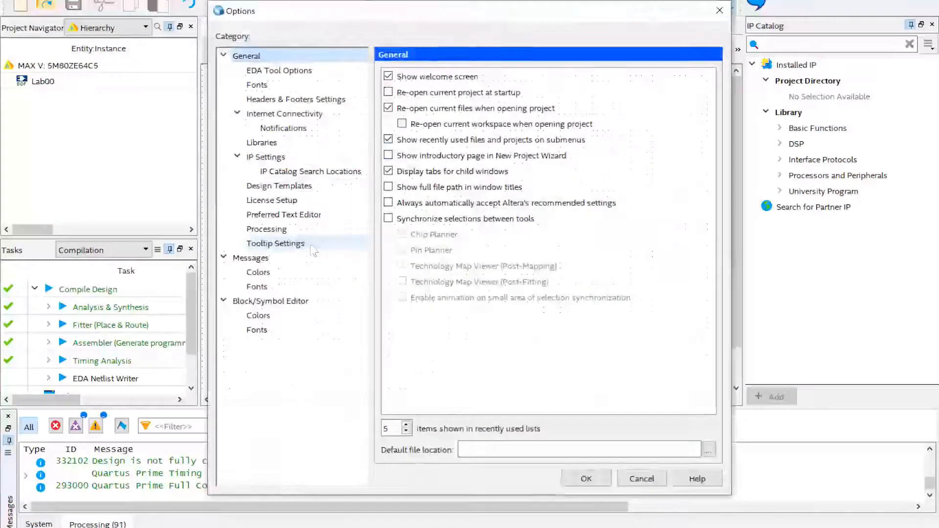
left_click(279, 70)
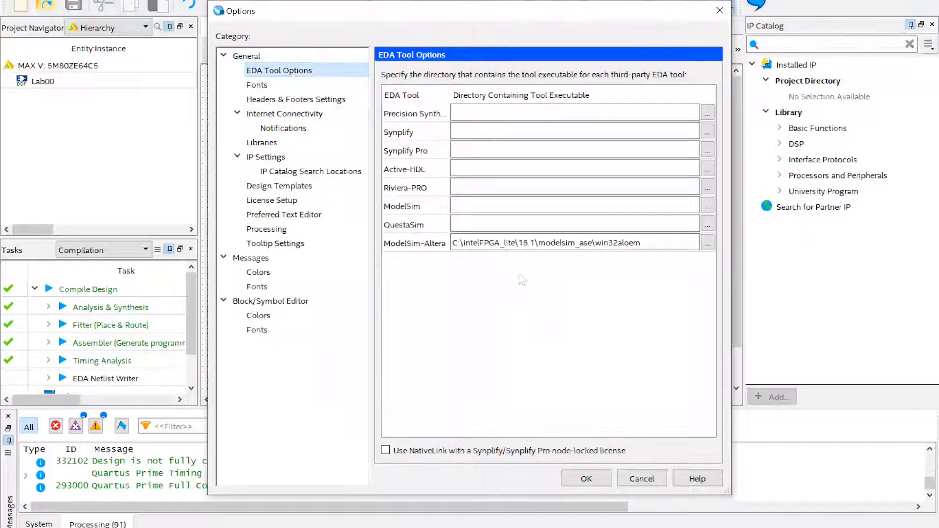
left_click(489, 244)
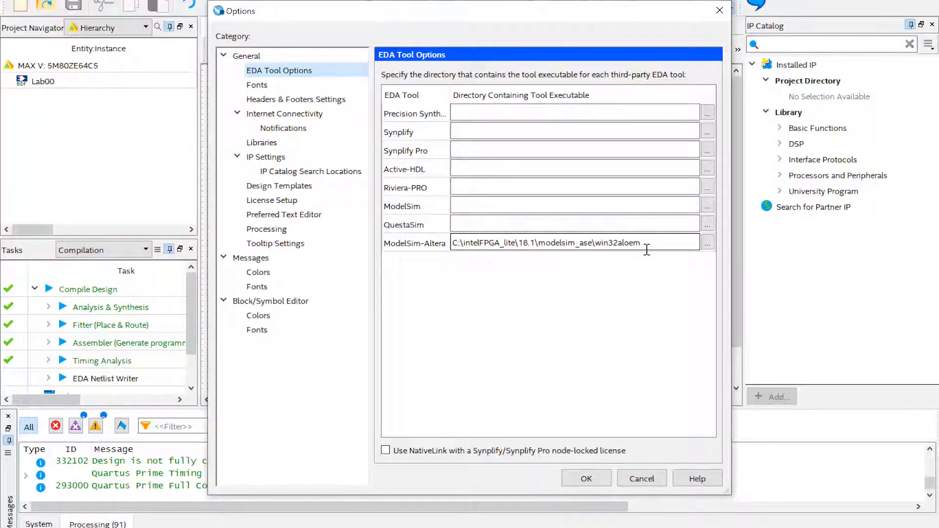
Step: Browse for the ModelSim-Altera directory as far as the modelsim_ase folder in C:\intelFPGA_lite\18.1
left_click(707, 243)
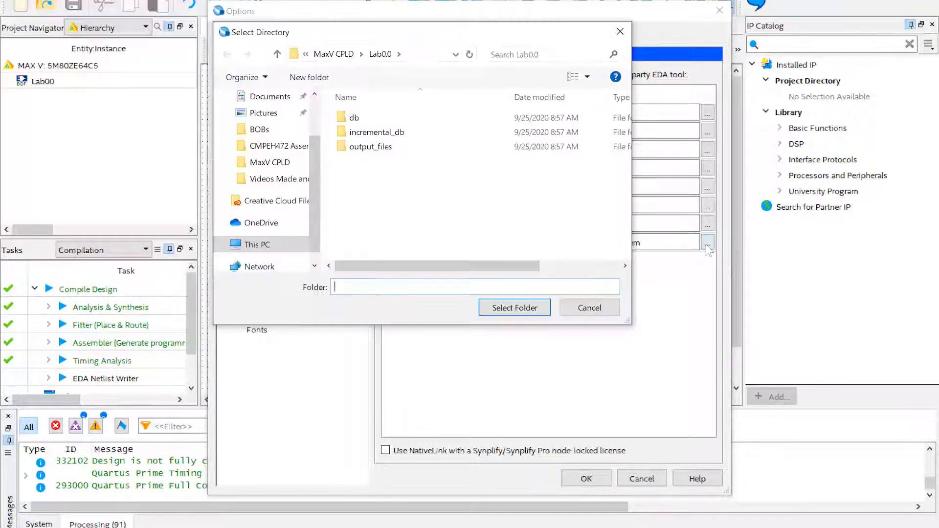
scroll(310, 203, "down", 1)
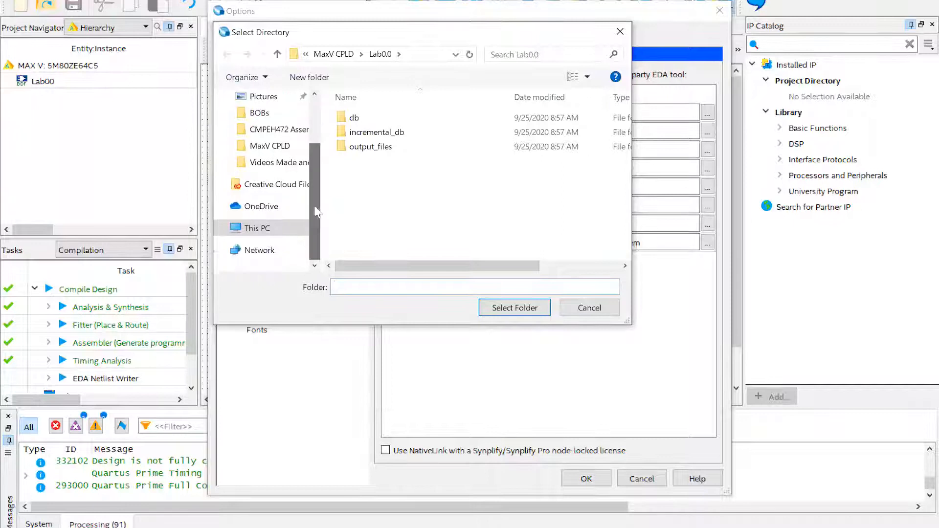
left_click(256, 228)
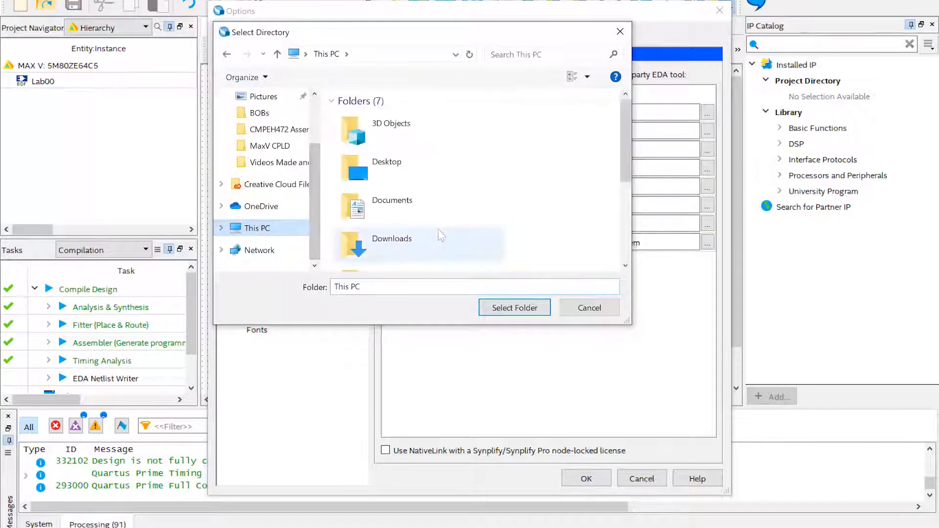
scroll(440, 237, "down", 5)
double_click(421, 244)
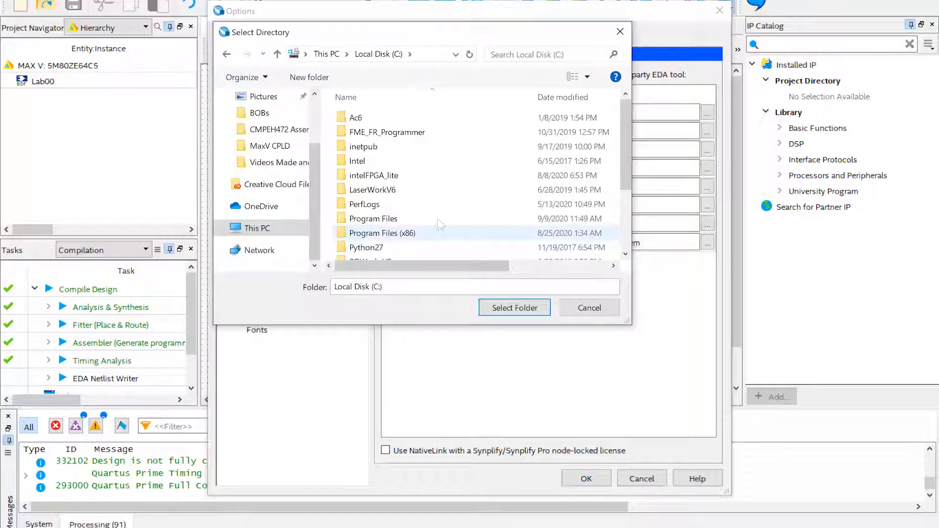
double_click(388, 177)
double_click(356, 132)
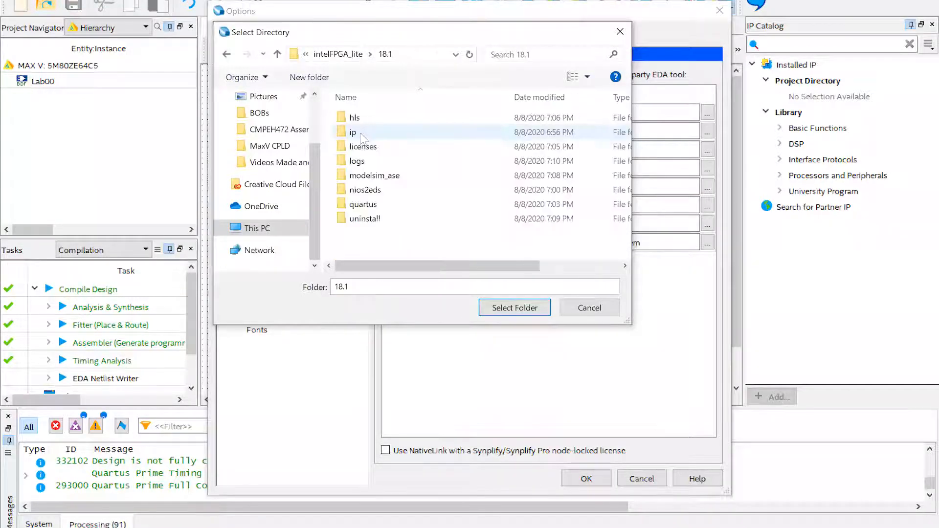
left_click(372, 179)
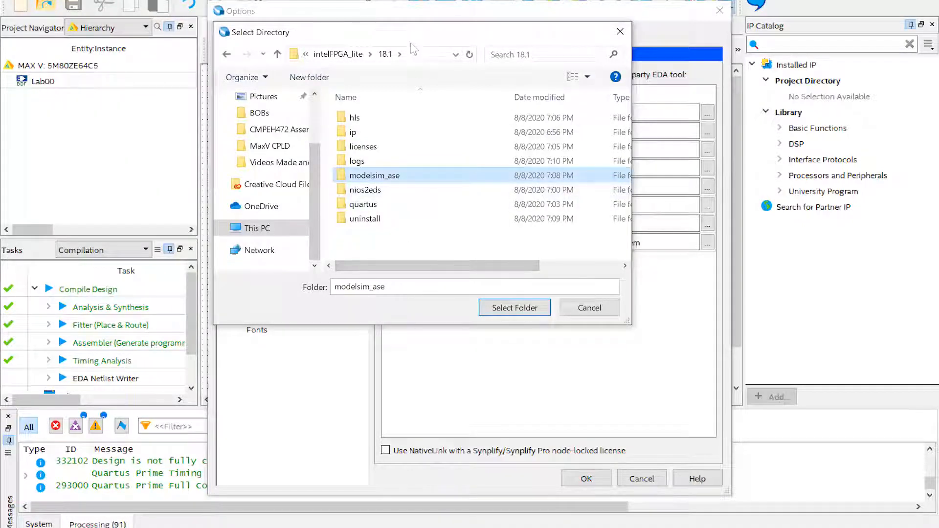
Step: Compare the ModelSim-Altera path with the win32aloem folder inside modelsim_ase, then cancel the folder selection and accept the options
left_click_drag(536, 31, 472, 278)
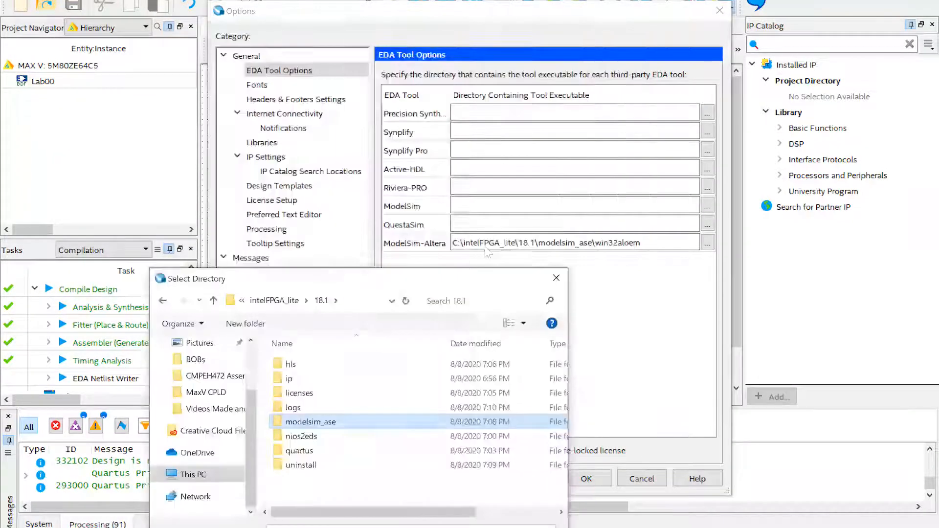
left_click_drag(535, 226, 517, 248)
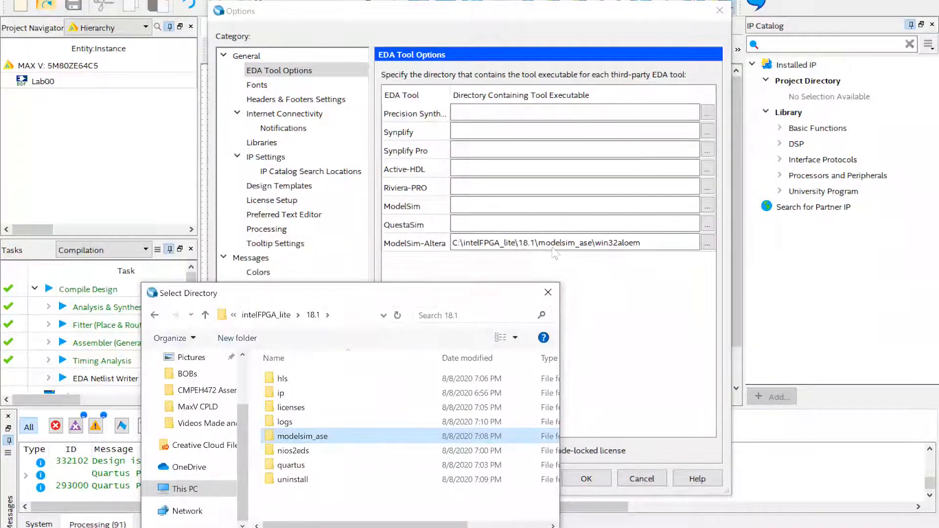
left_click_drag(310, 293, 310, 249)
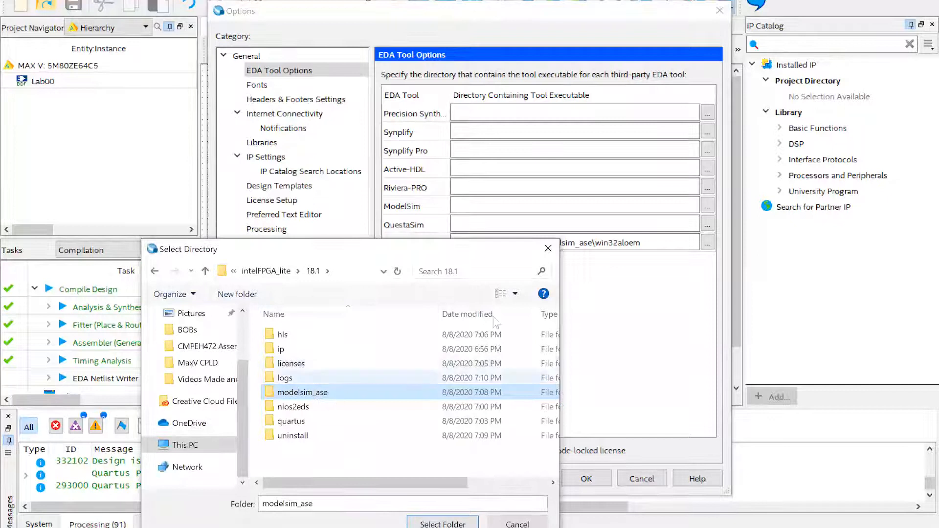
double_click(316, 392)
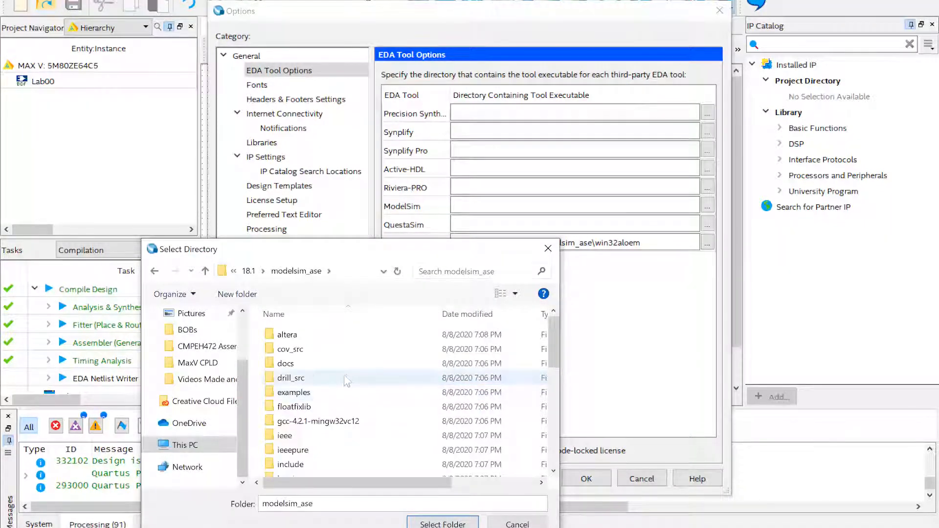
scroll(337, 382, "down", 3)
scroll(337, 378, "down", 3)
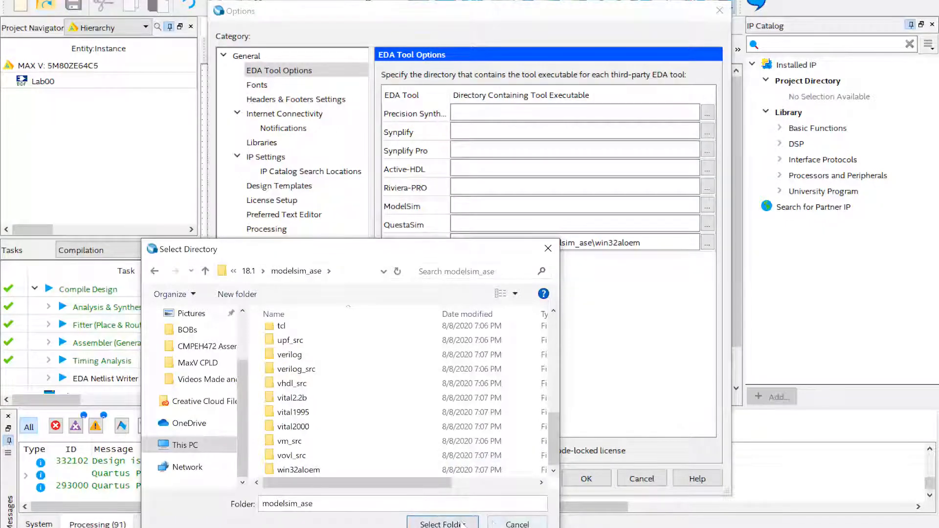
left_click(317, 470)
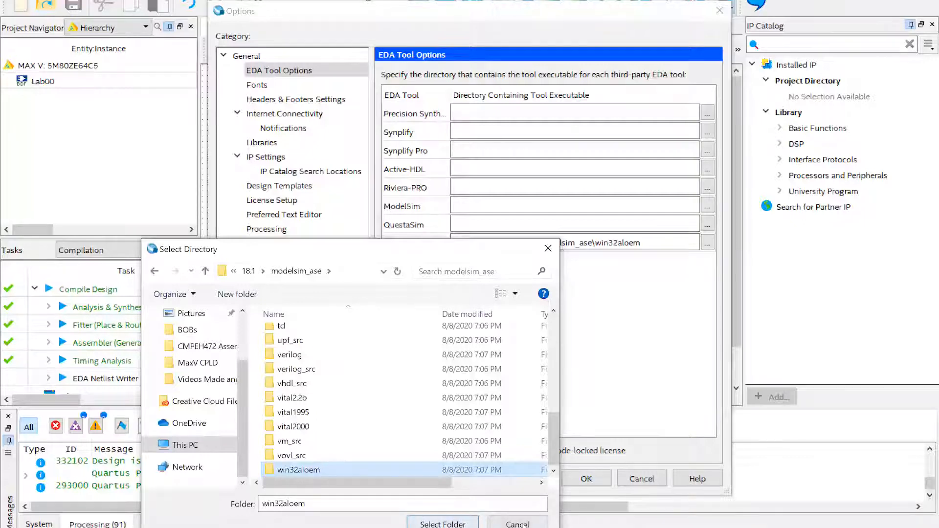
left_click(522, 525)
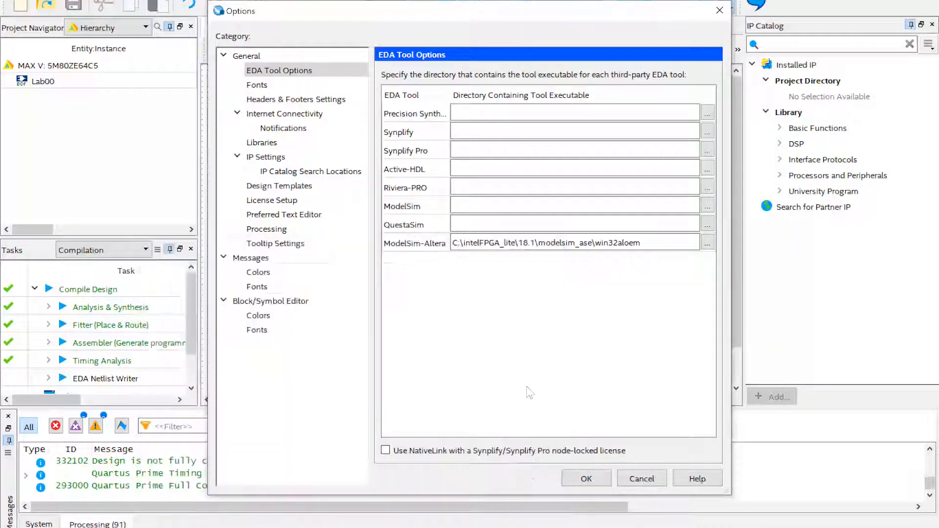
left_click(586, 479)
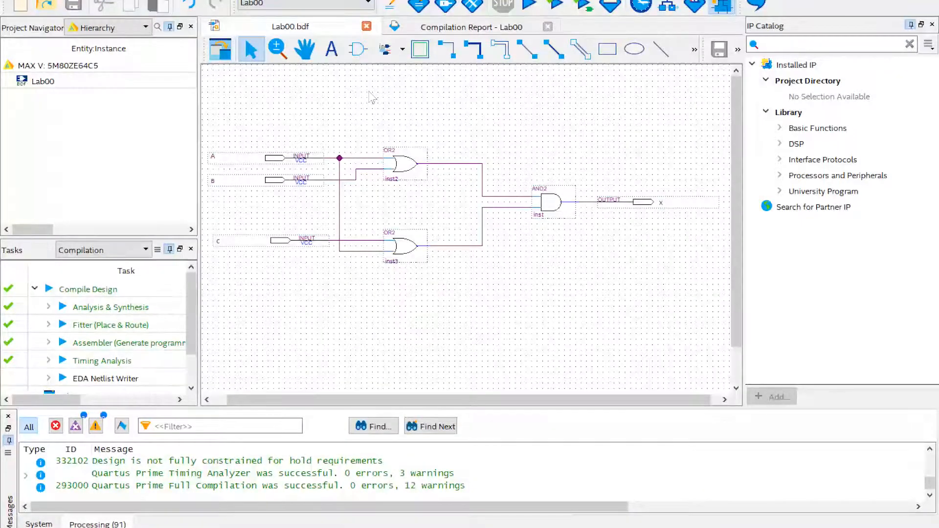
Step: Set the project's EDA simulation tool to ModelSim-Altera with Verilog HDL as the output netlist format, and apply the settings
left_click(142, 1)
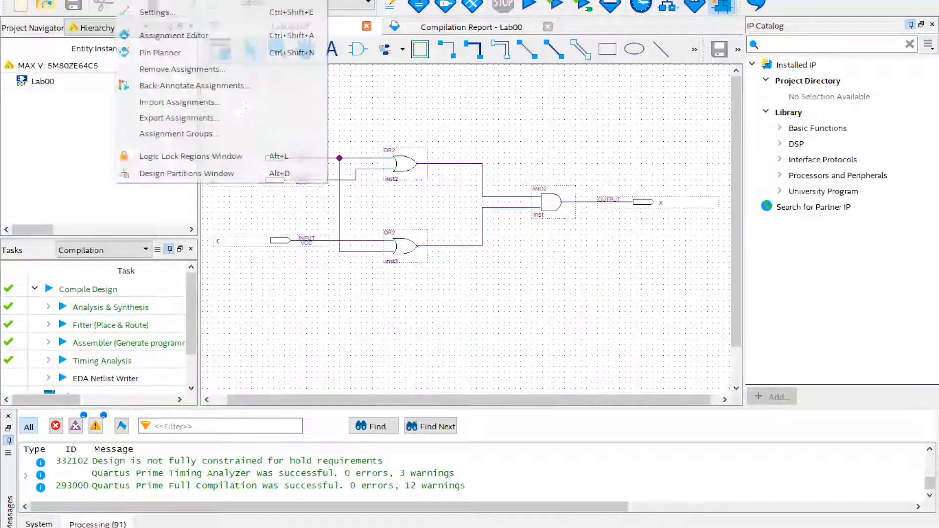
left_click(154, 11)
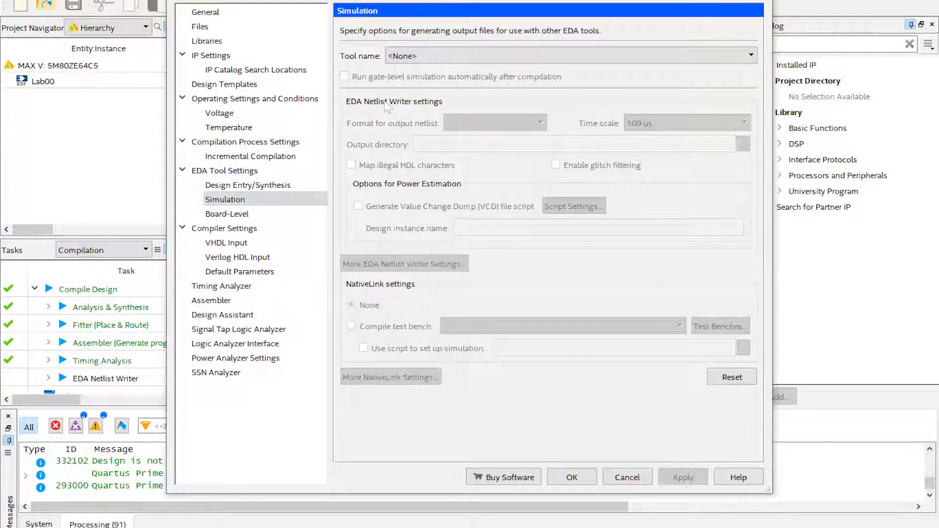
left_click(751, 55)
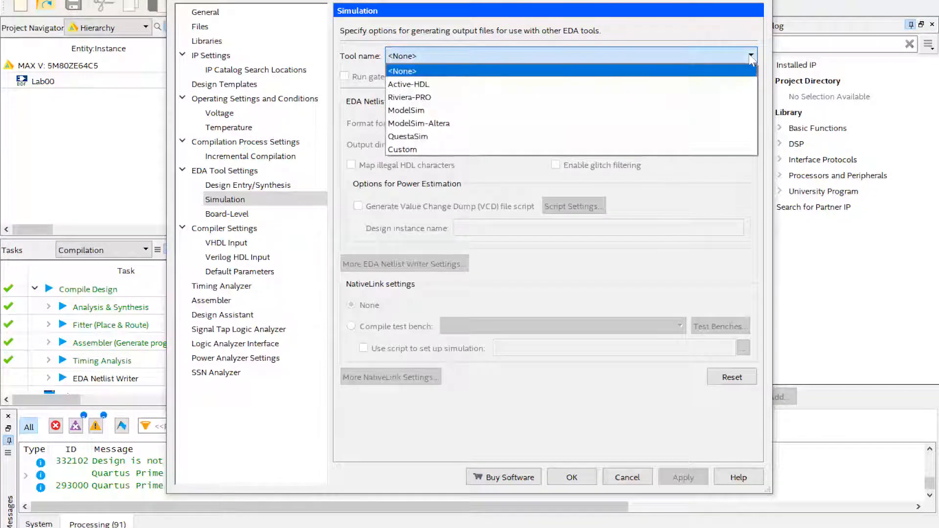
left_click(522, 124)
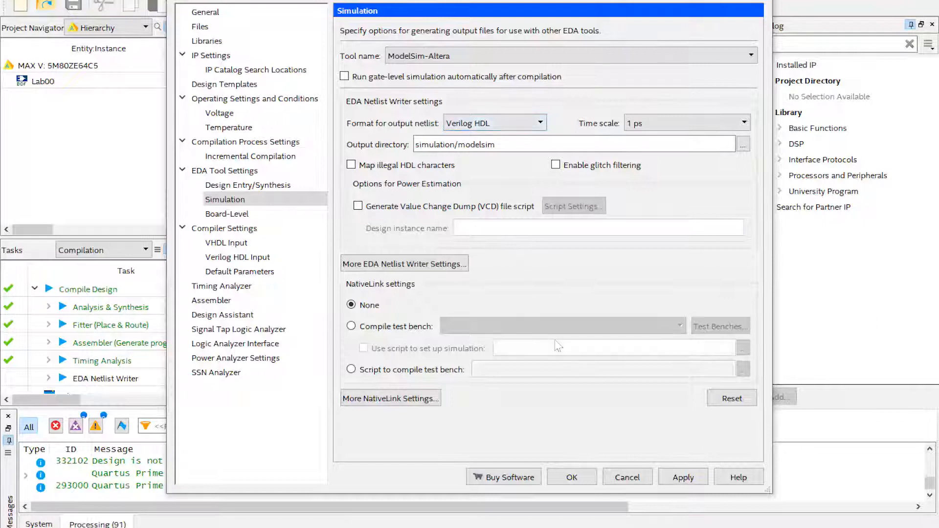
left_click(685, 480)
left_click(572, 477)
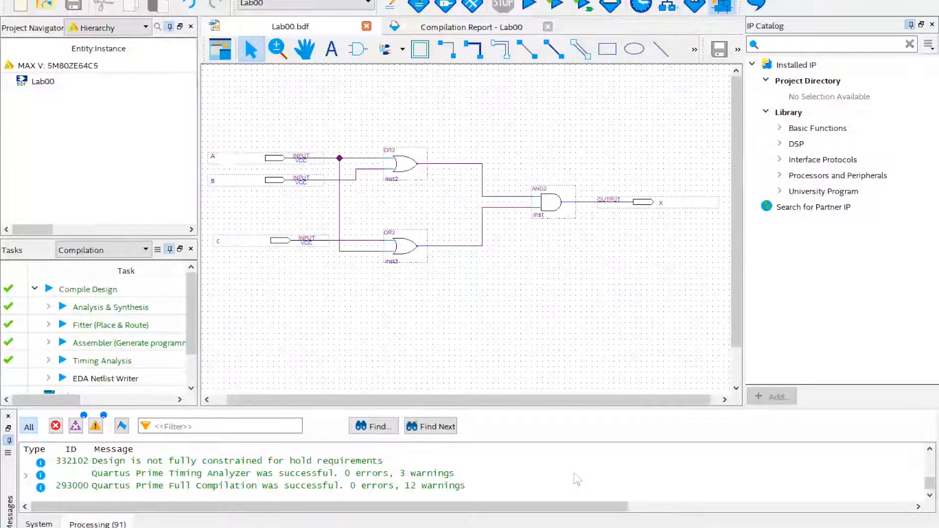
Step: Create a new University Program VWF file and reposition its waveform editor window
left_click(20, 5)
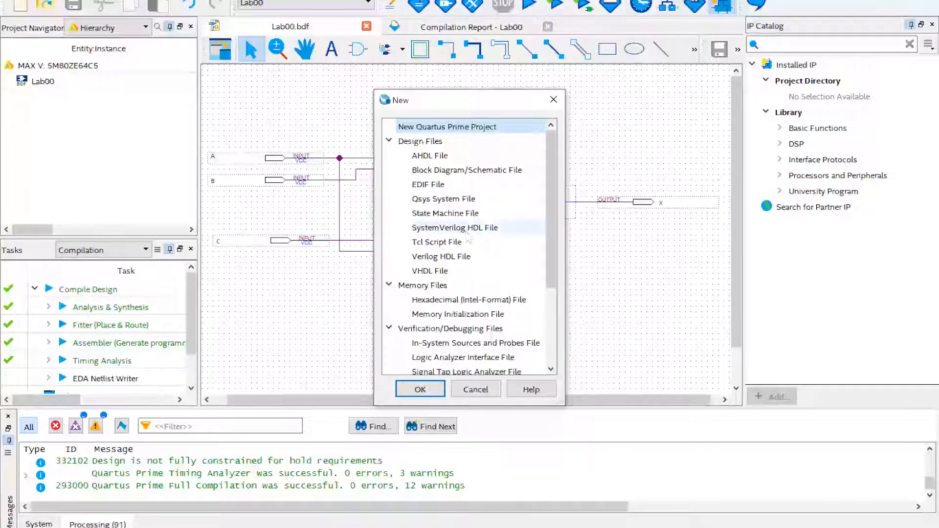
scroll(485, 274, "down", 3)
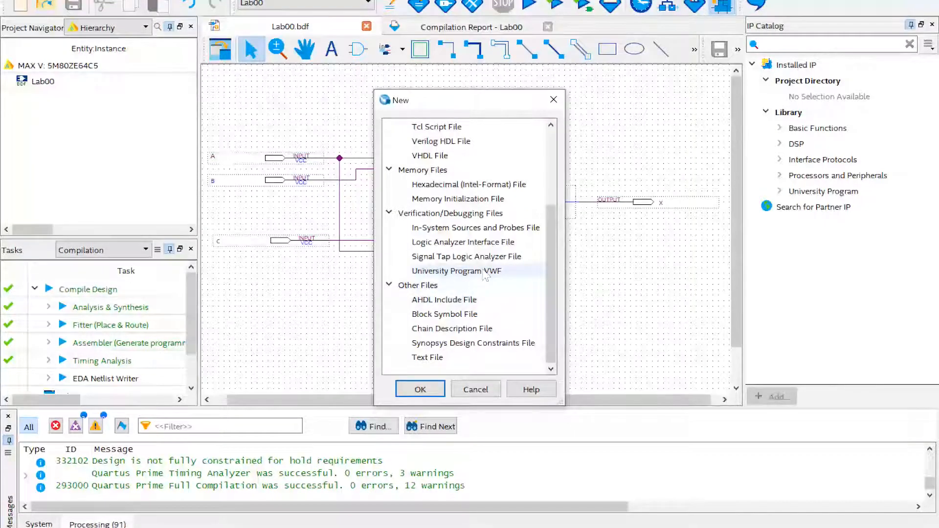
left_click(486, 271)
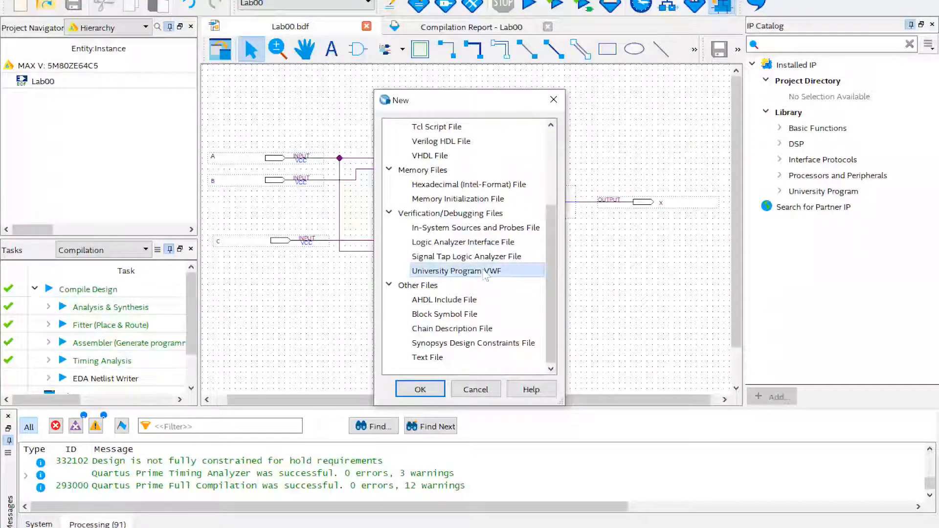
left_click(437, 390)
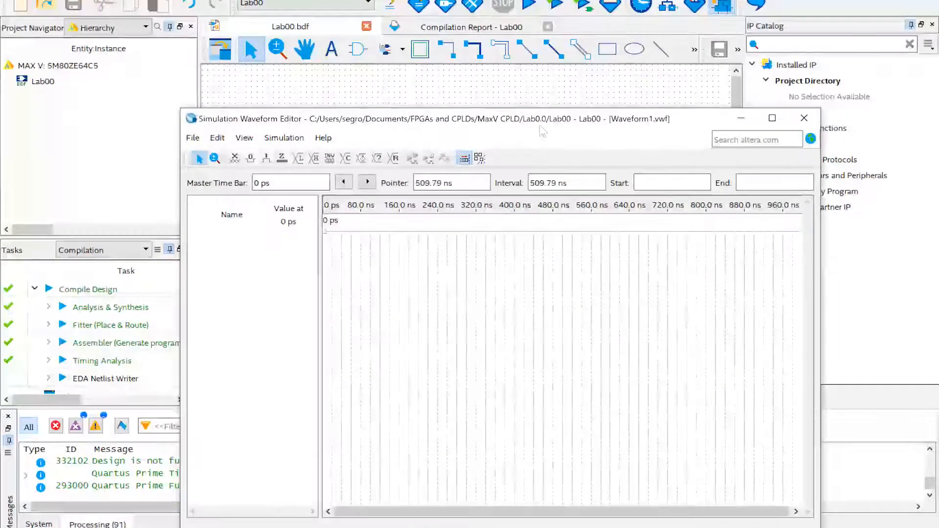
left_click_drag(539, 122, 512, 97)
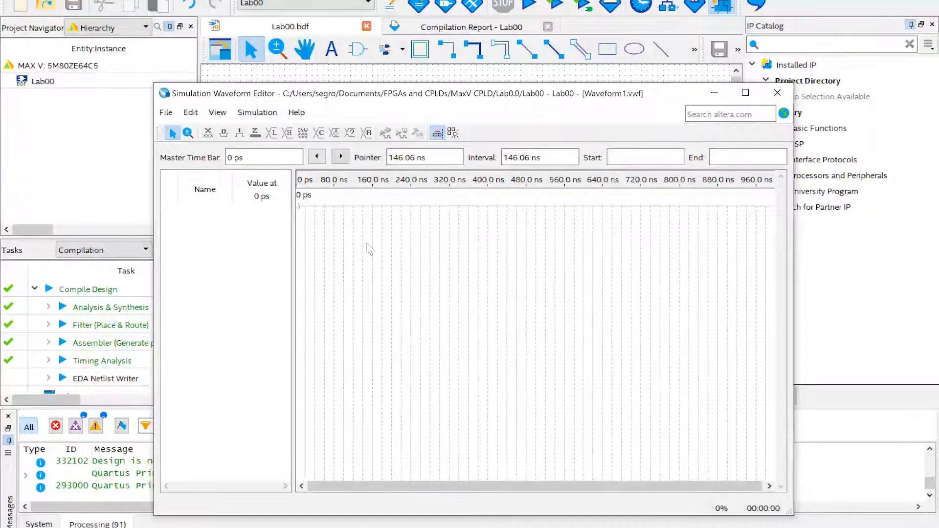
Step: Set the waveform's end time to 16 us
left_click(257, 116)
mouse_move(217, 114)
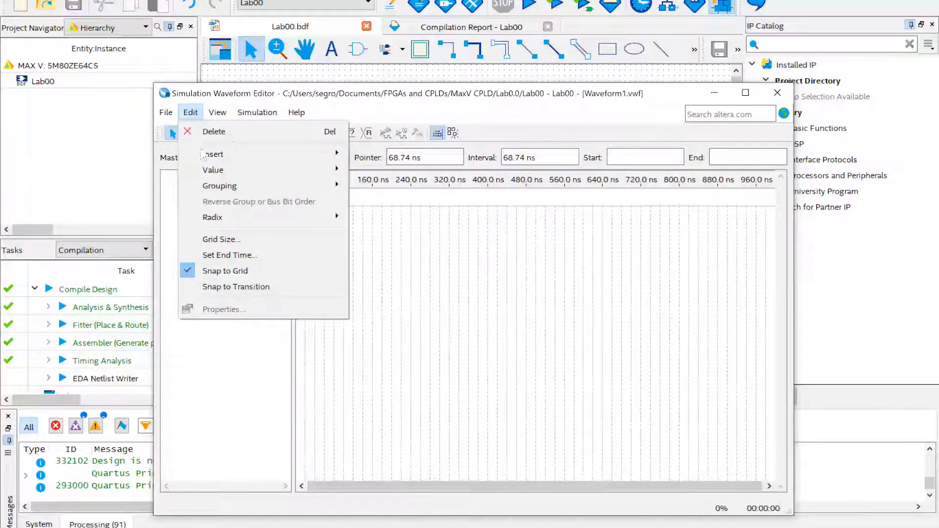
left_click(218, 256)
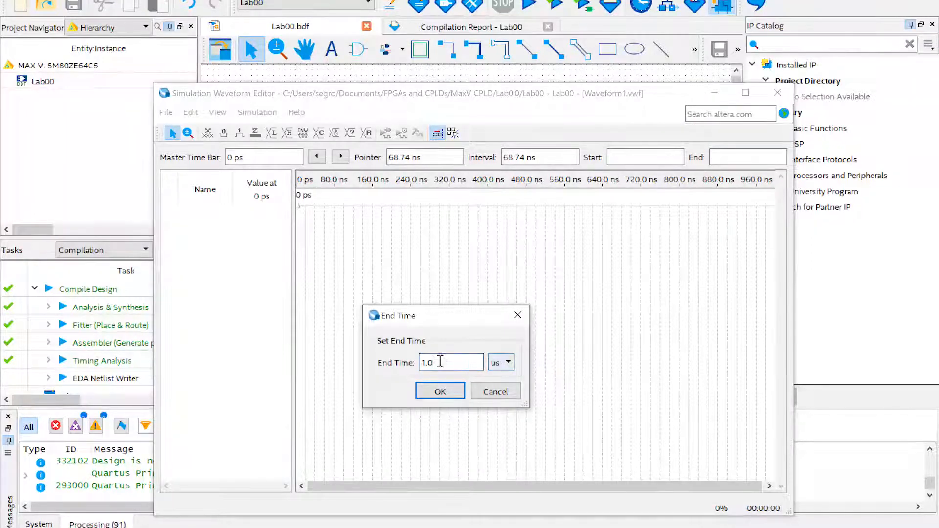
key("BackSpace")
key("BackSpace")
key("BackSpace")
type("16")
left_click(440, 392)
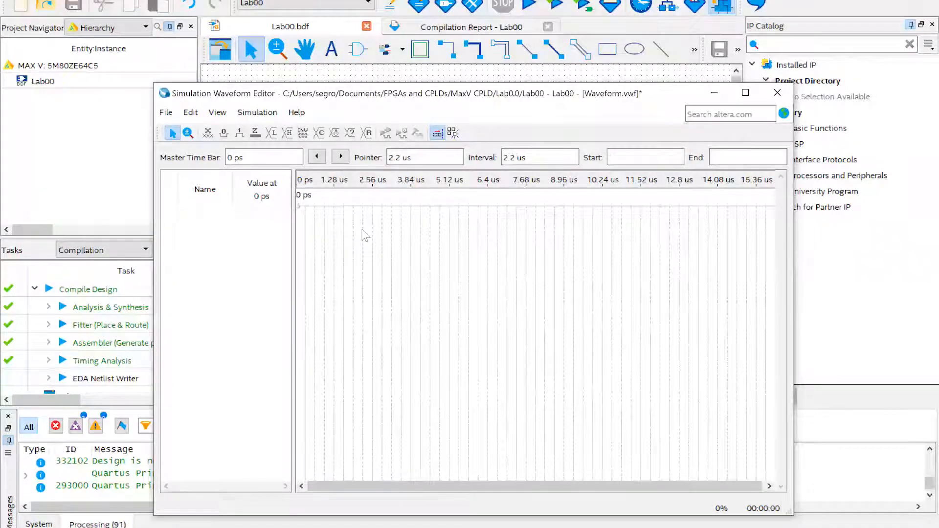
Step: Set the waveform's grid size to a period of 1 us
left_click(191, 112)
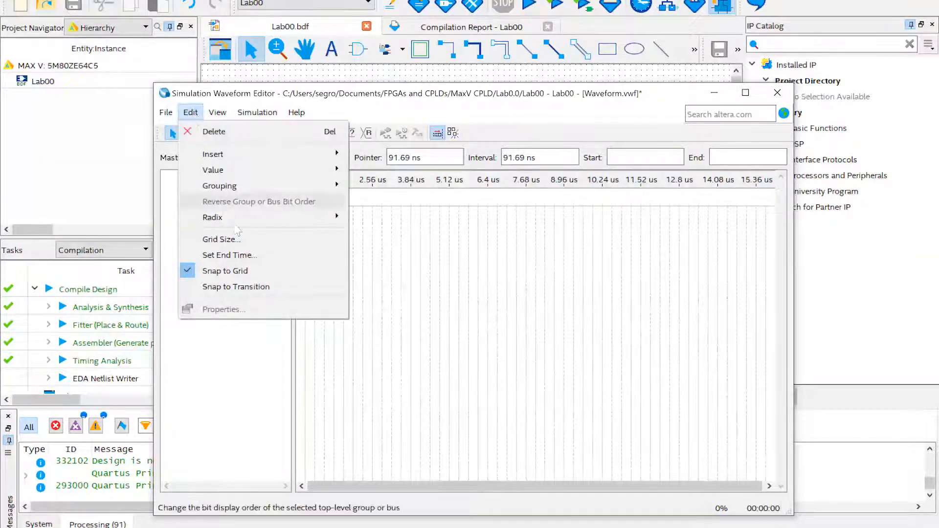
left_click(218, 239)
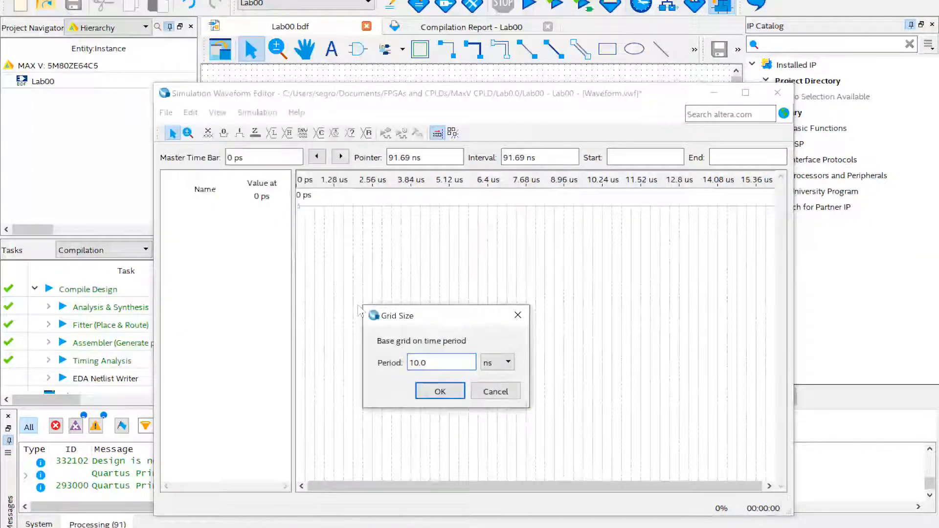
left_click(508, 363)
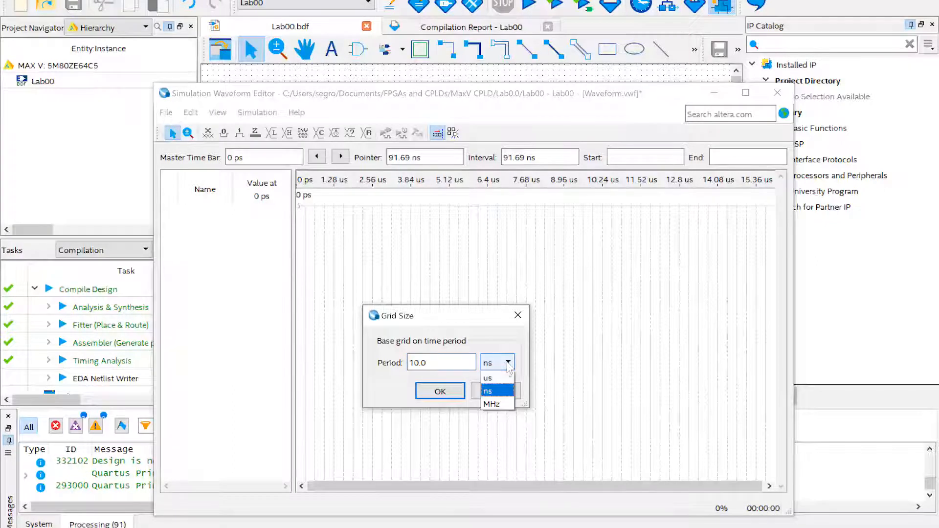
left_click(503, 376)
left_click_drag(433, 363, 402, 362)
type("1")
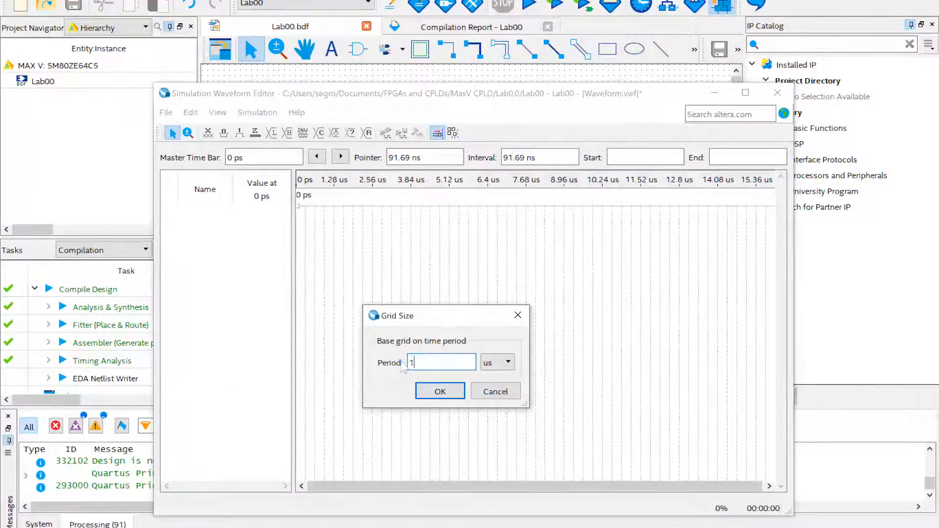
left_click(433, 393)
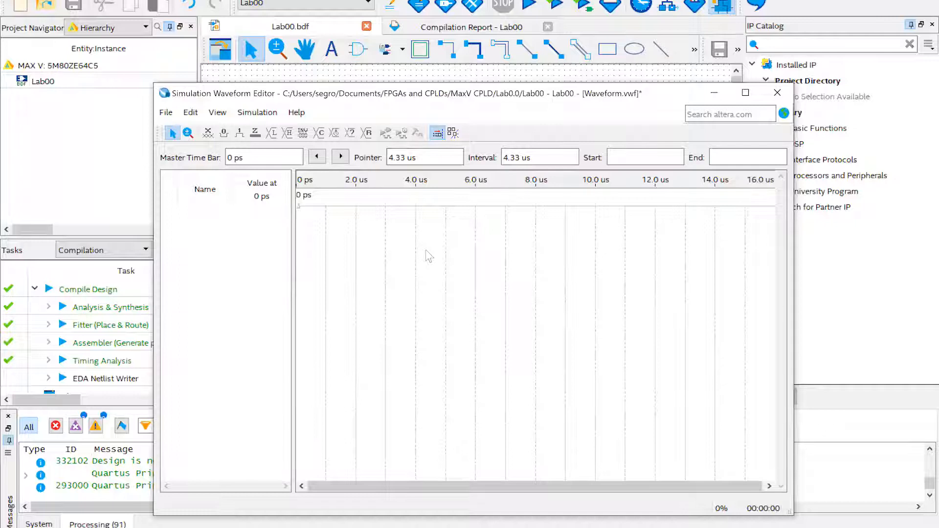
Step: Start inserting a node or bus, list all pins in the Node Finder, and reposition the finder window
left_click(191, 112)
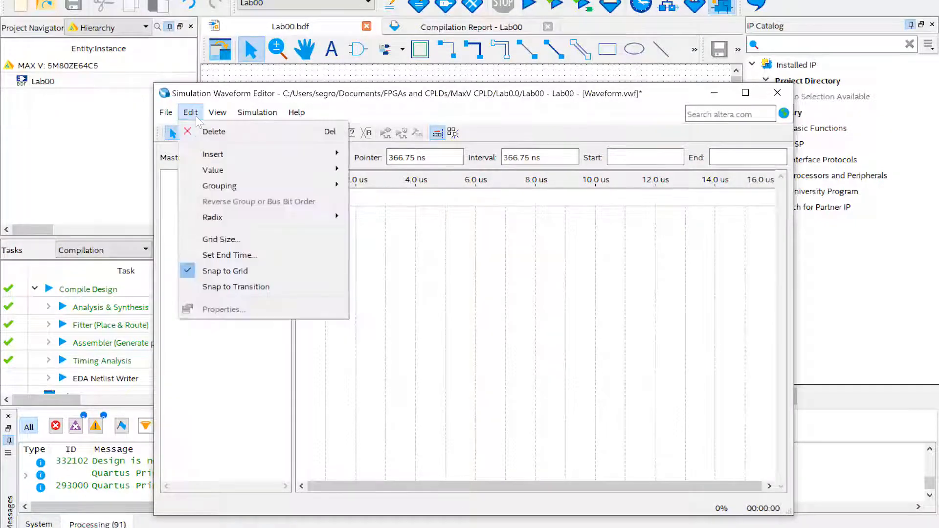
mouse_move(222, 155)
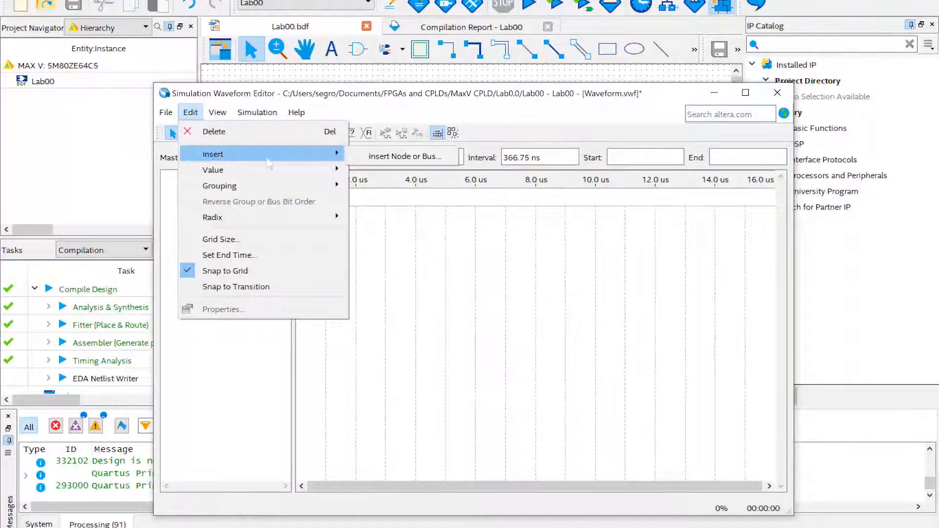
left_click(399, 157)
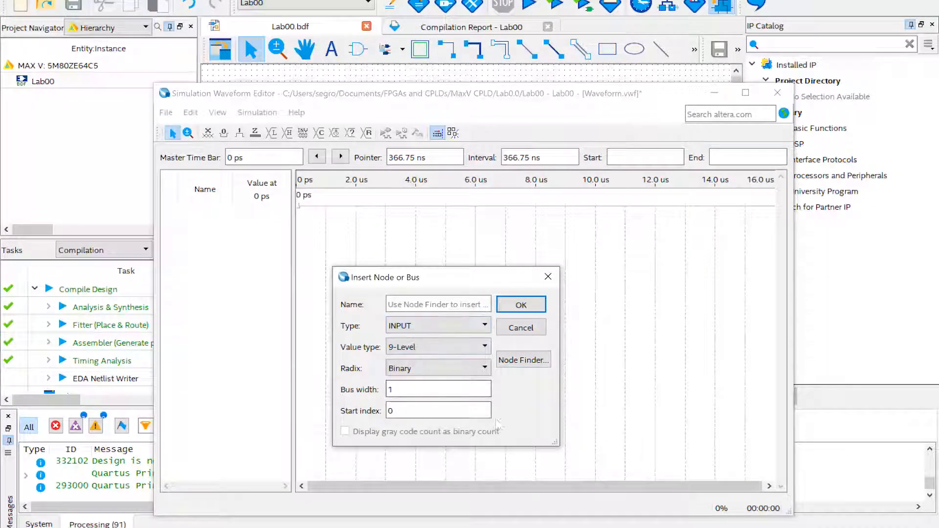
left_click(523, 361)
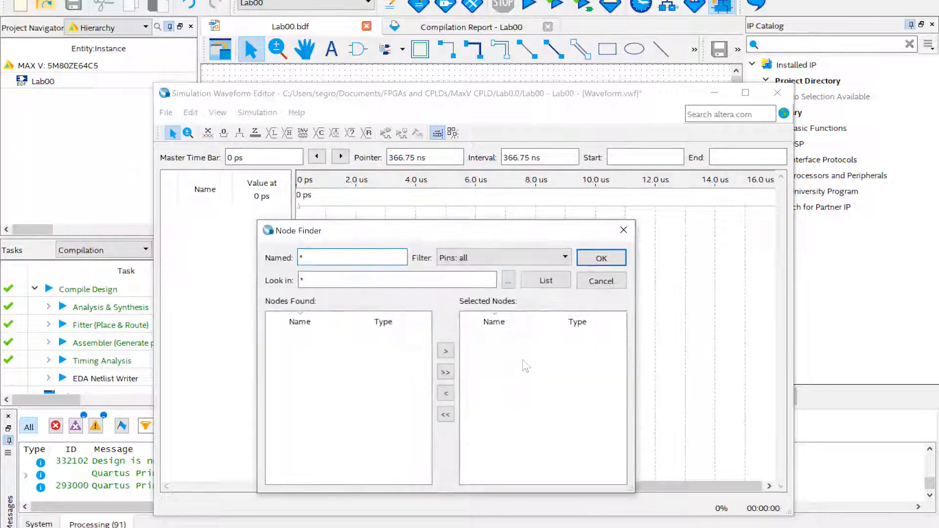
left_click(556, 283)
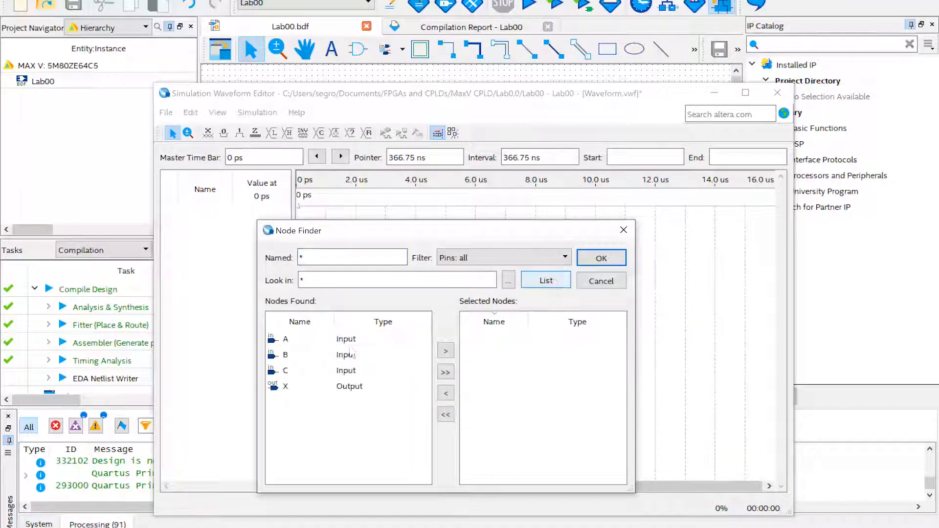
left_click(325, 342)
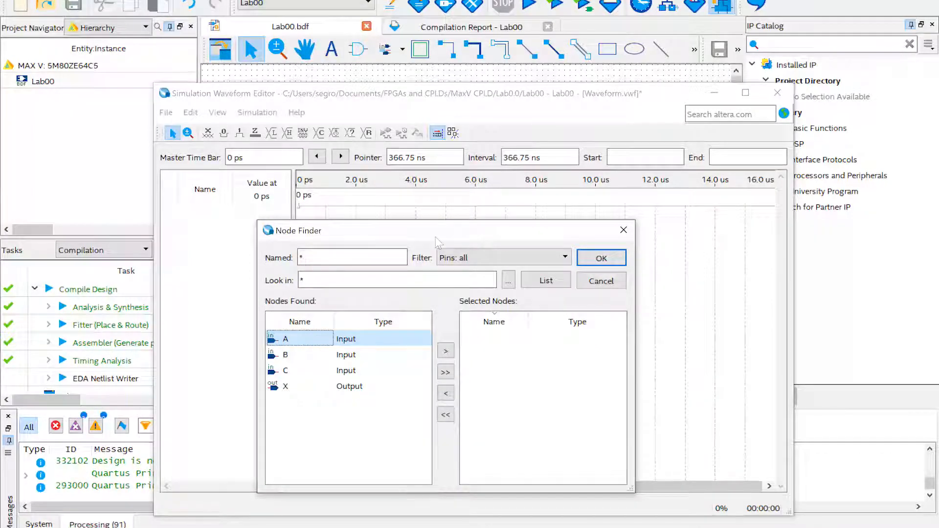
left_click_drag(324, 229, 129, 316)
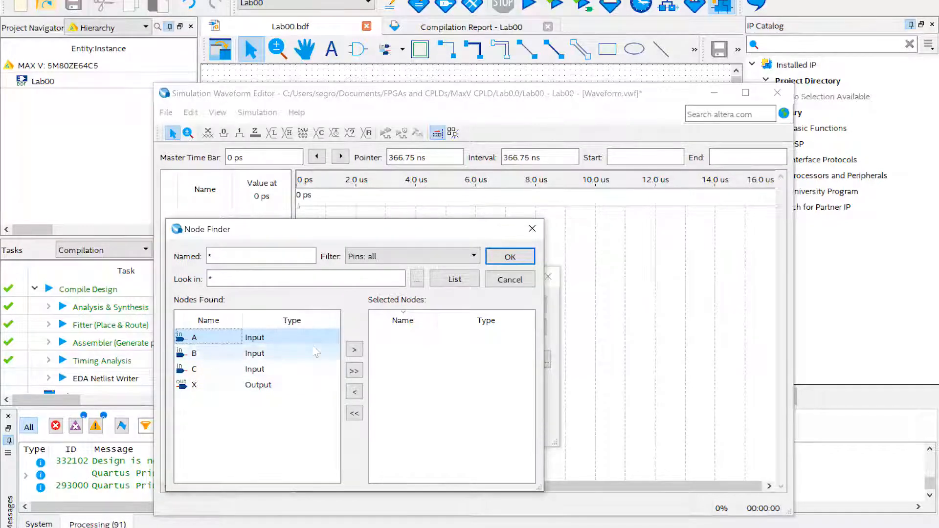
Step: Add pins A, B, C and X together to the selected nodes, and clear the selected nodes list again
left_click(198, 355)
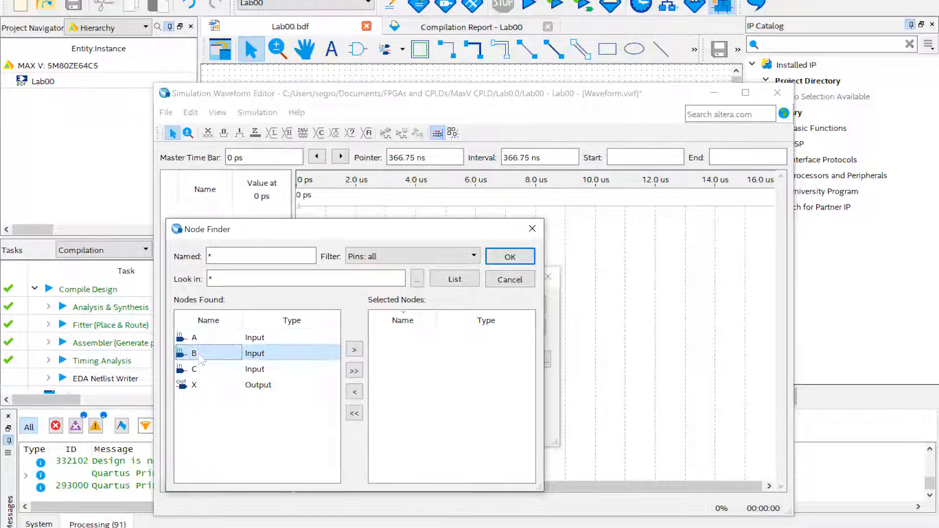
left_click(196, 338)
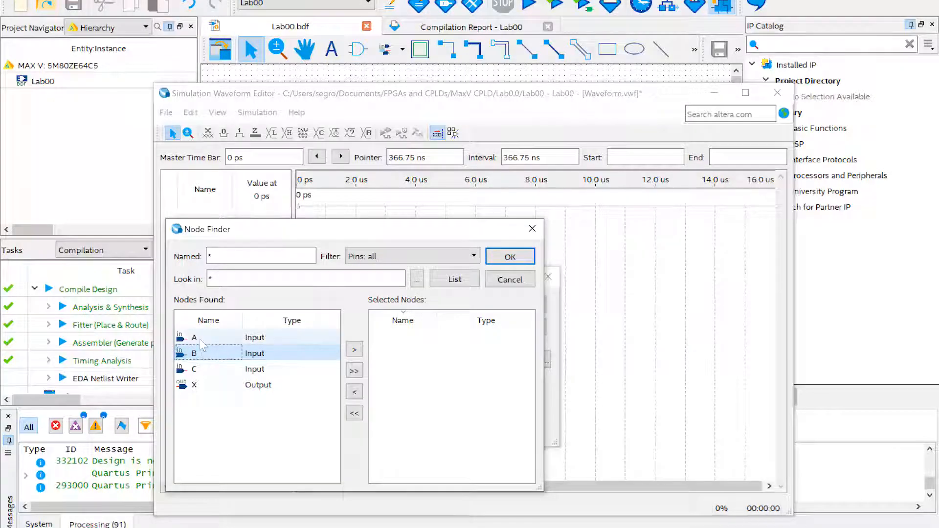
left_click(201, 386, "shift")
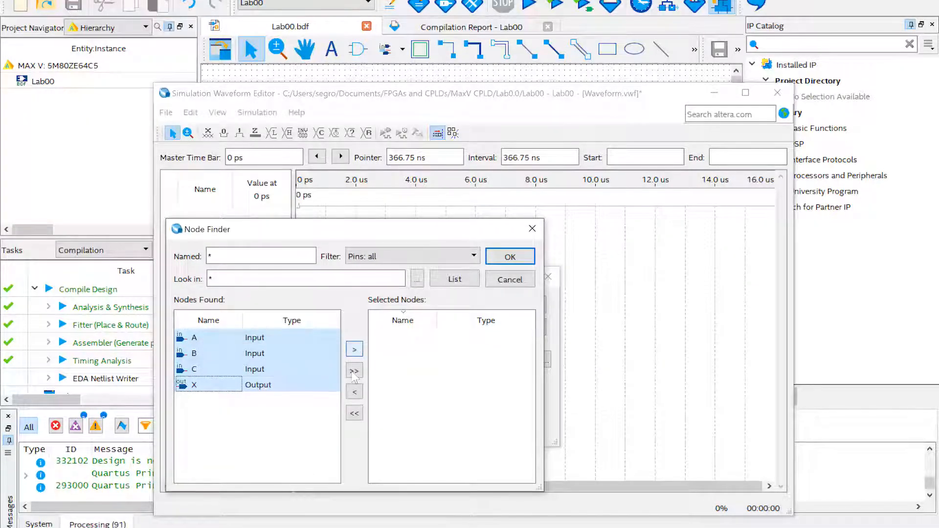
left_click(354, 372)
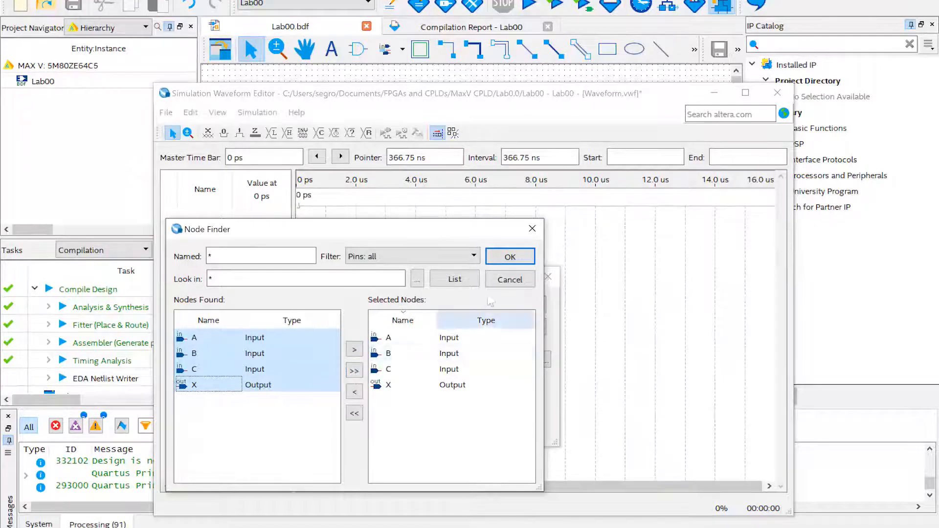
left_click(354, 414)
Step: Add output X to the selected nodes, followed by inputs A, B and C
left_click(269, 385)
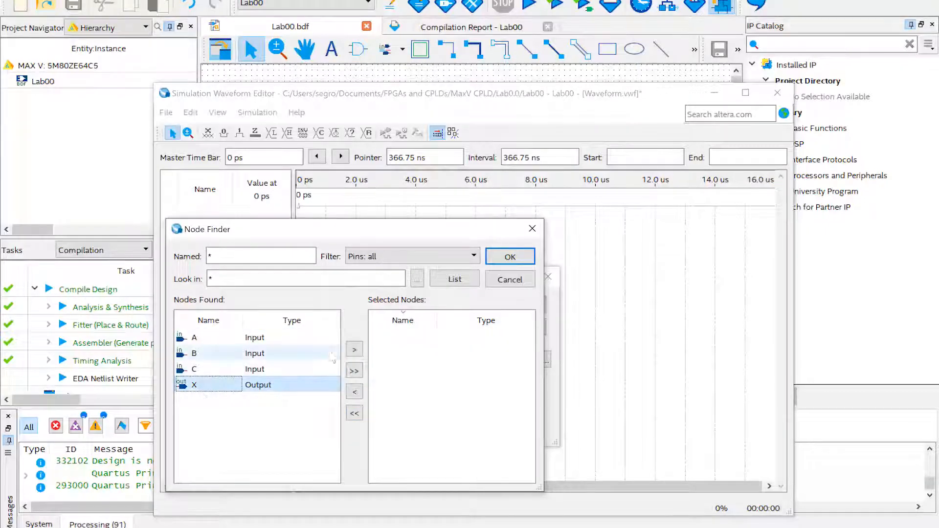
left_click(355, 349)
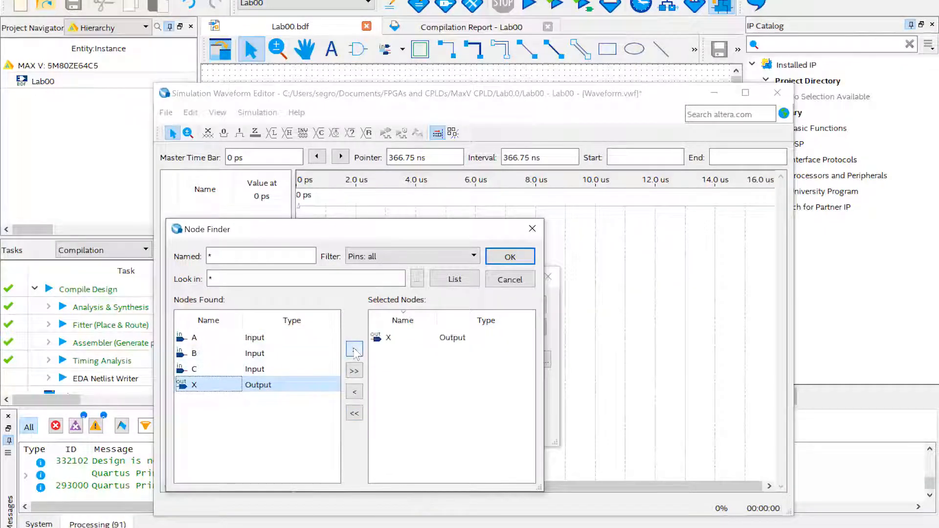
left_click(199, 343)
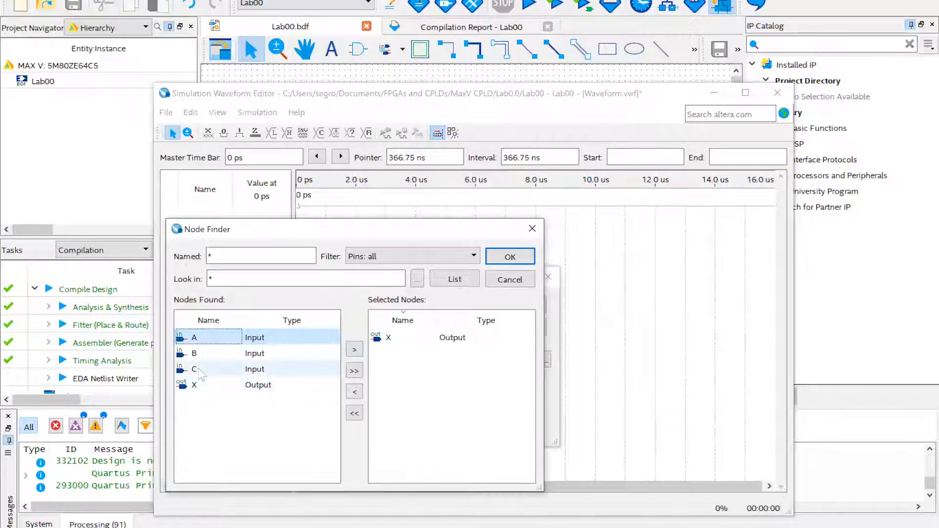
left_click(199, 370, "shift")
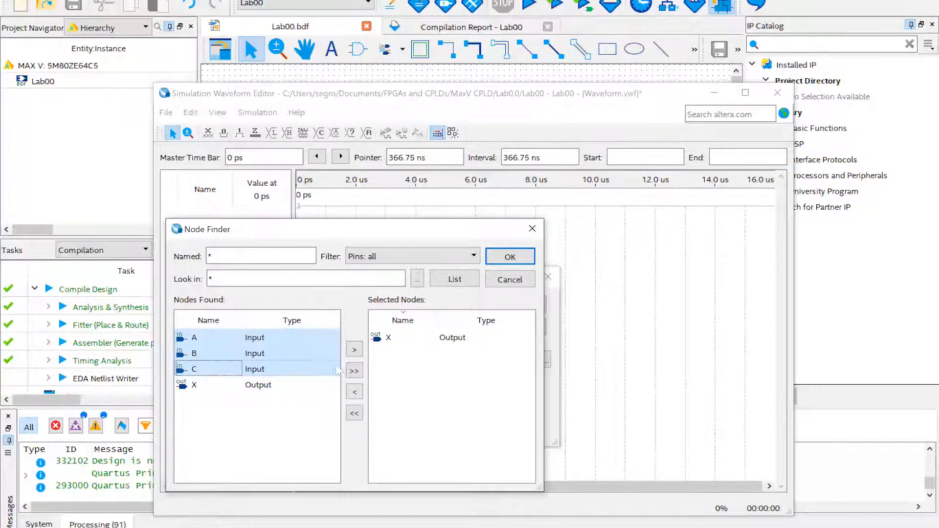
left_click(354, 371)
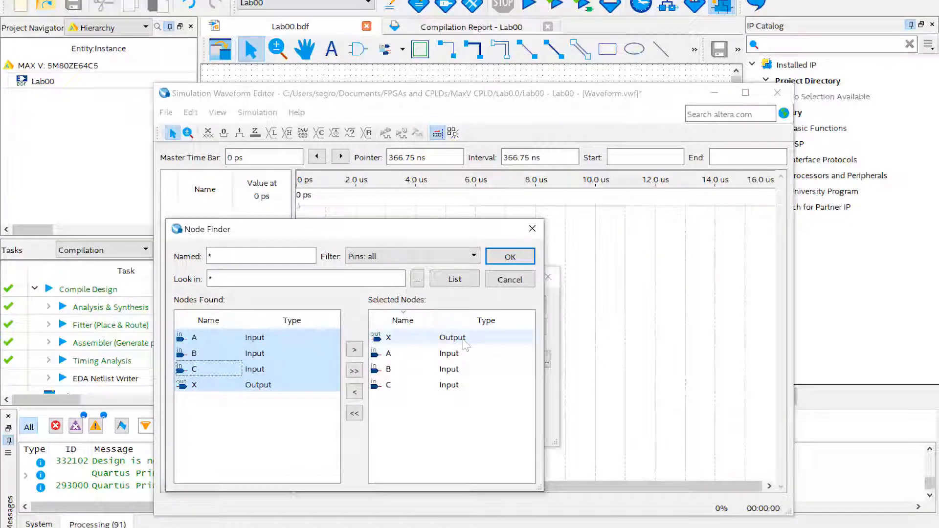
Step: Remove and re-add output X so it follows inputs A, B and C, and insert the selected nodes into the waveform
left_click(389, 340)
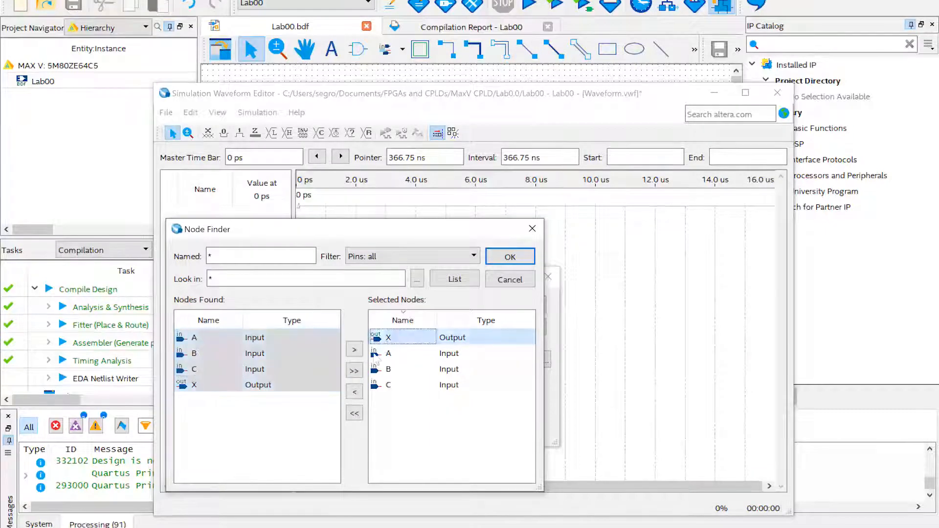
left_click(354, 392)
left_click(226, 387)
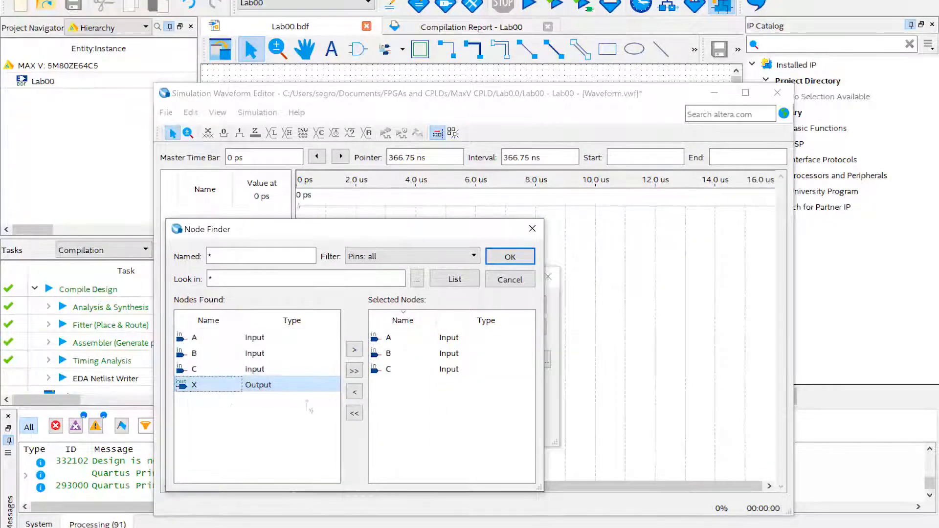
left_click(355, 350)
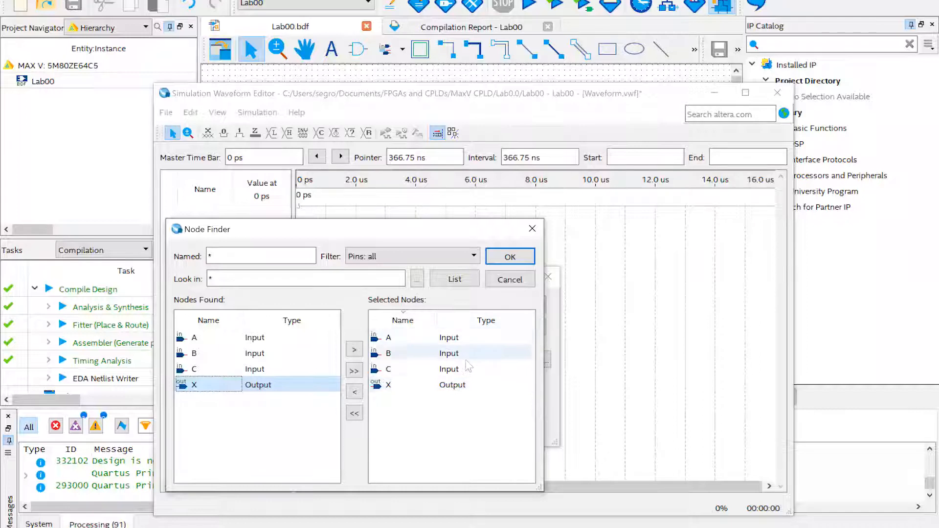
left_click(510, 256)
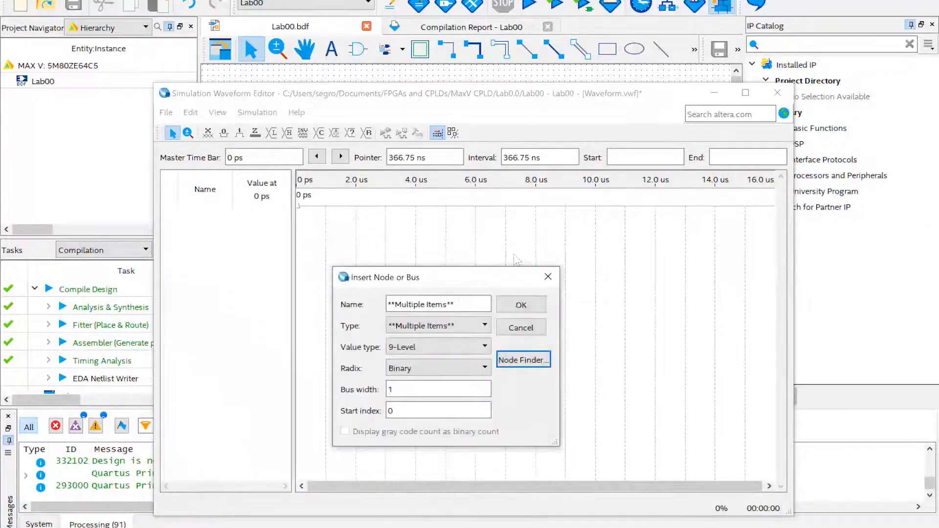
left_click(519, 305)
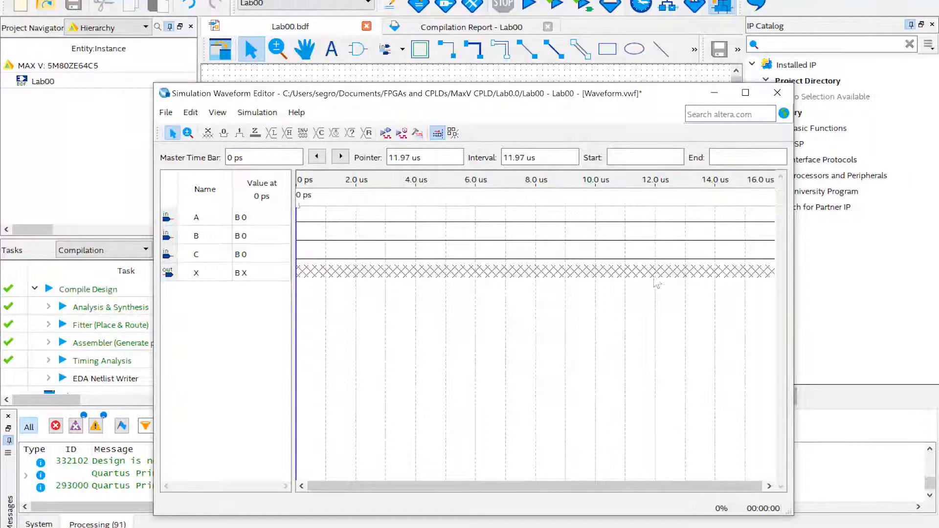
left_click(197, 220)
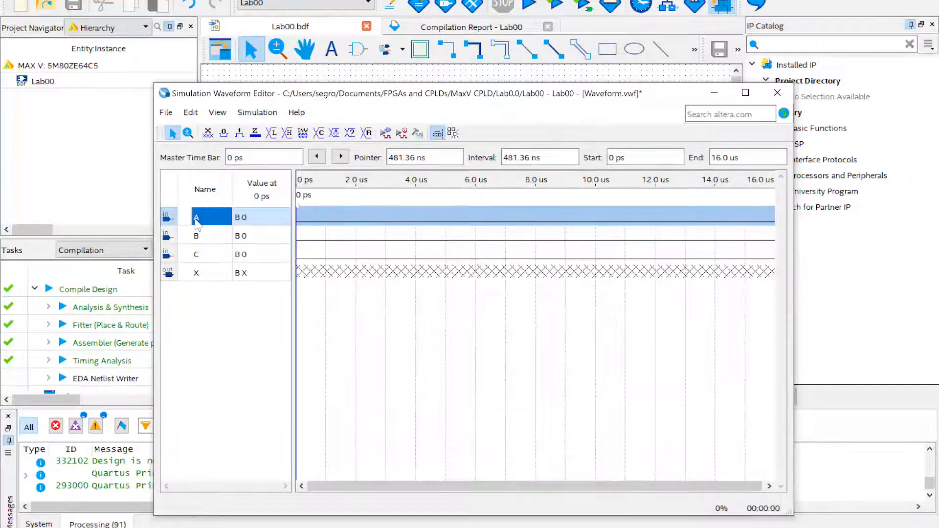
left_click(206, 260)
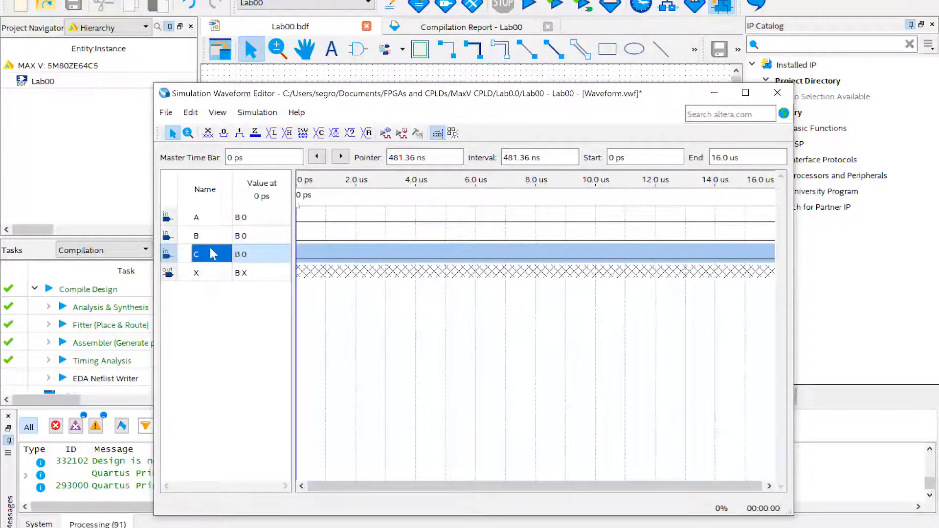
left_click(215, 302)
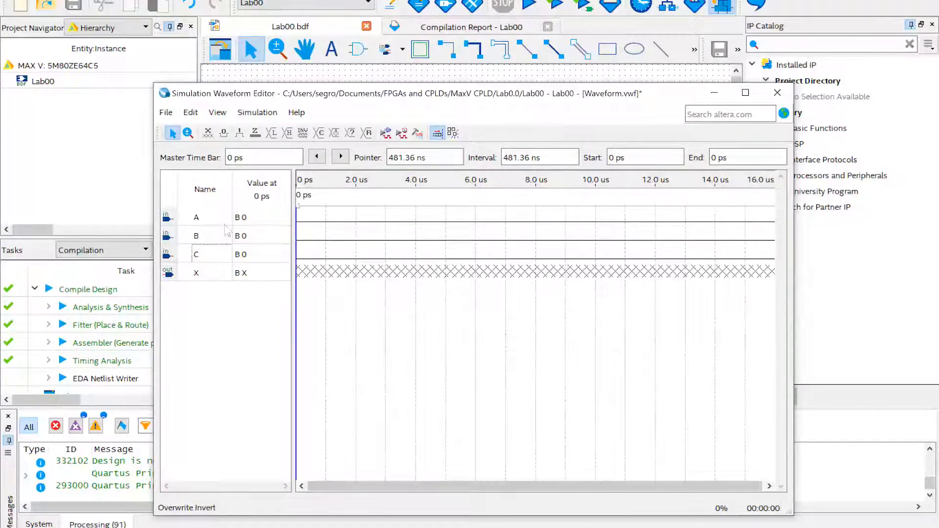
Step: Apply a binary count value to input C, starting at 0 and counting every 1.0 us
left_click(203, 258)
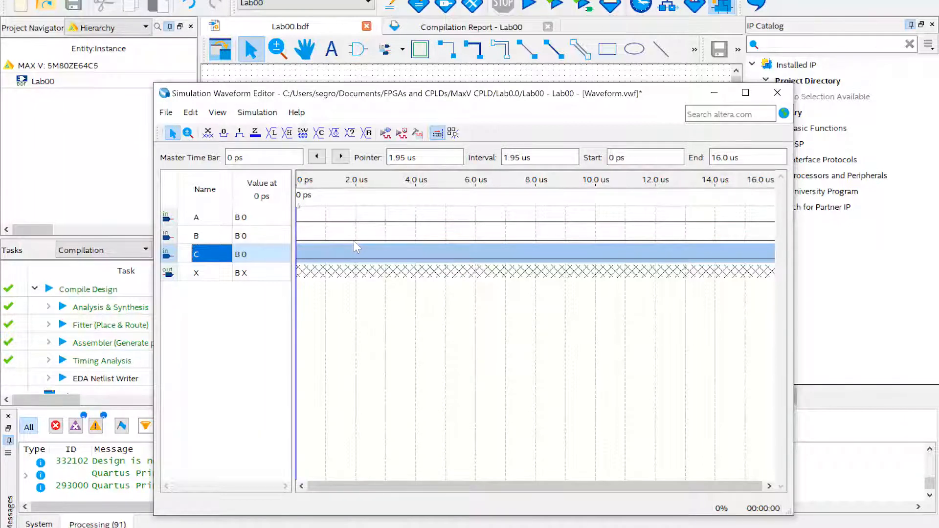
left_click(319, 132)
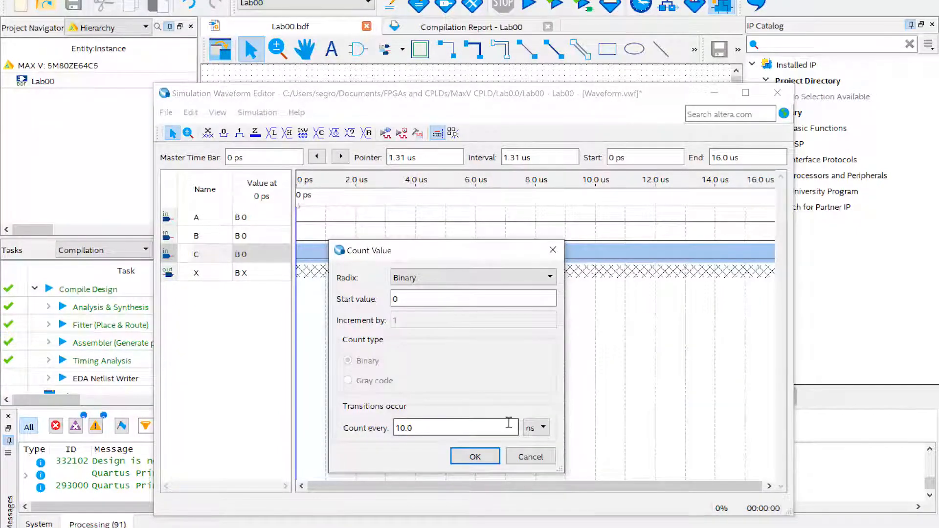
left_click(542, 429)
left_click(542, 443)
left_click(476, 457)
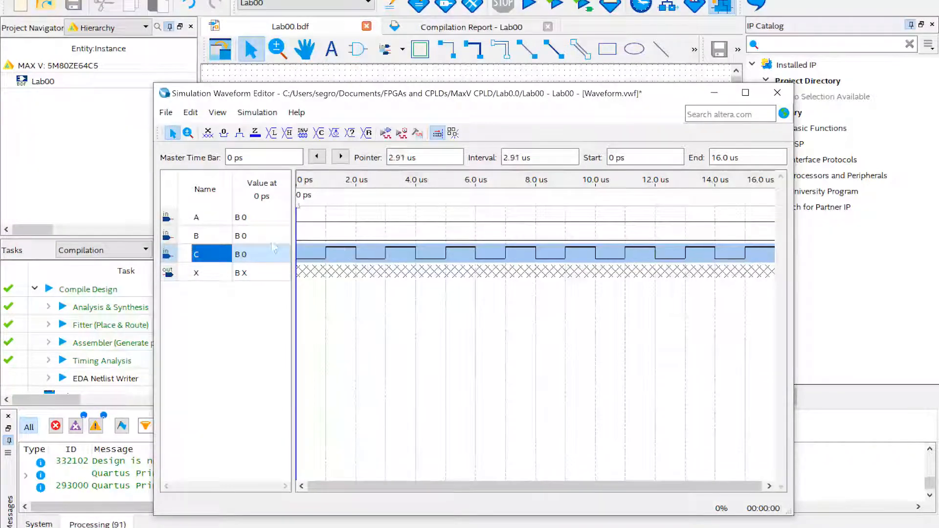
Step: Apply a binary count value to input B, starting at 0 and counting every 2.0 us
left_click(204, 240)
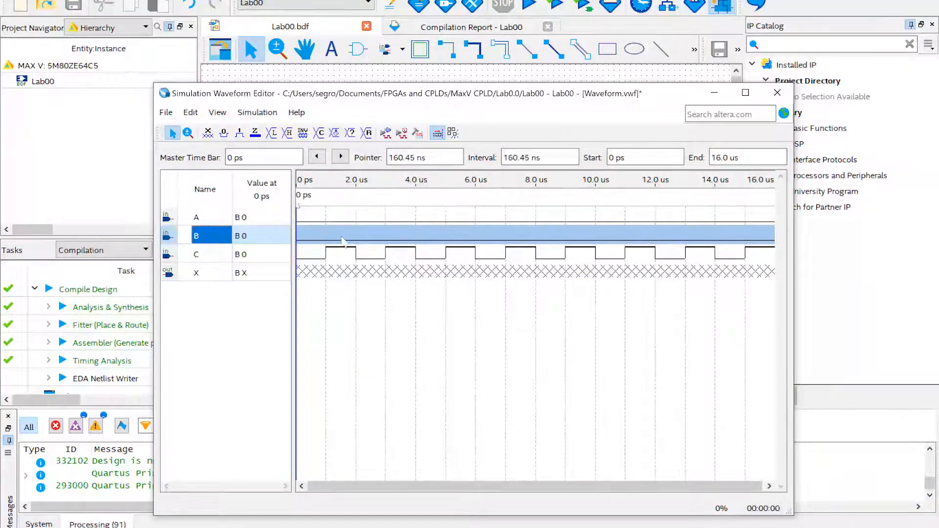
left_click(318, 133)
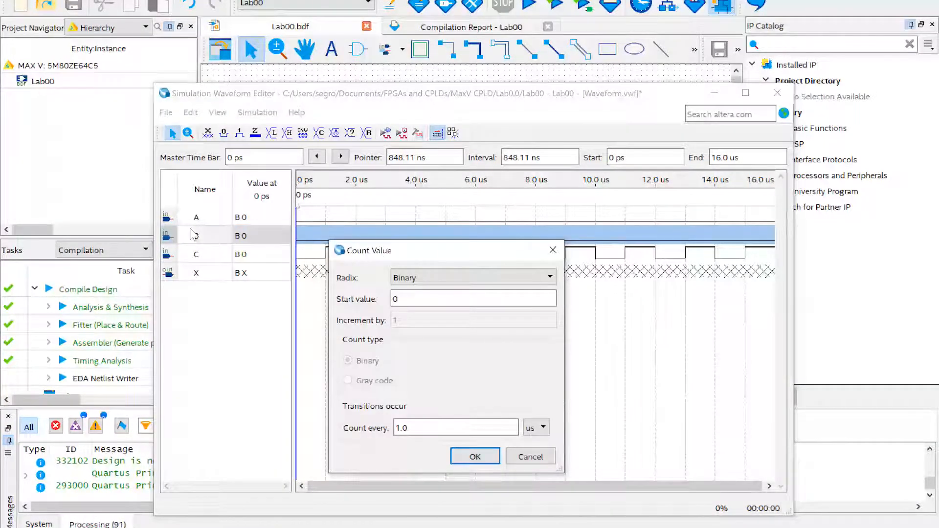
left_click(398, 427)
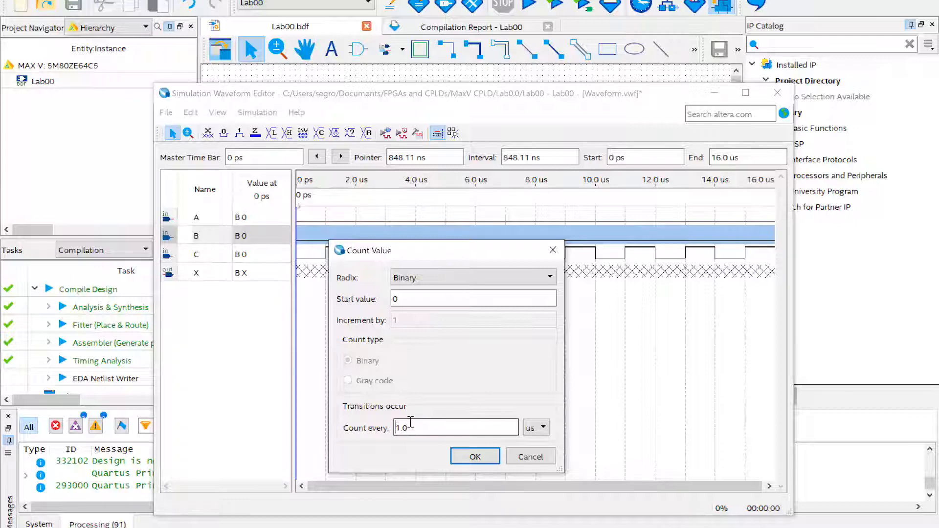
key("Delete")
key("Delete")
type("2.")
left_click(487, 456)
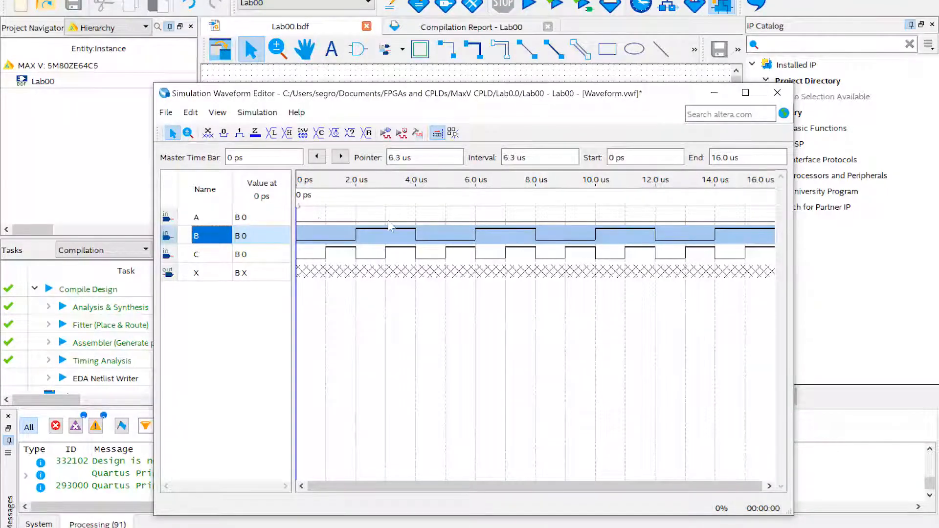
Step: Apply a binary count value to input A, starting at 0 and counting every 4.0 us
left_click(274, 218)
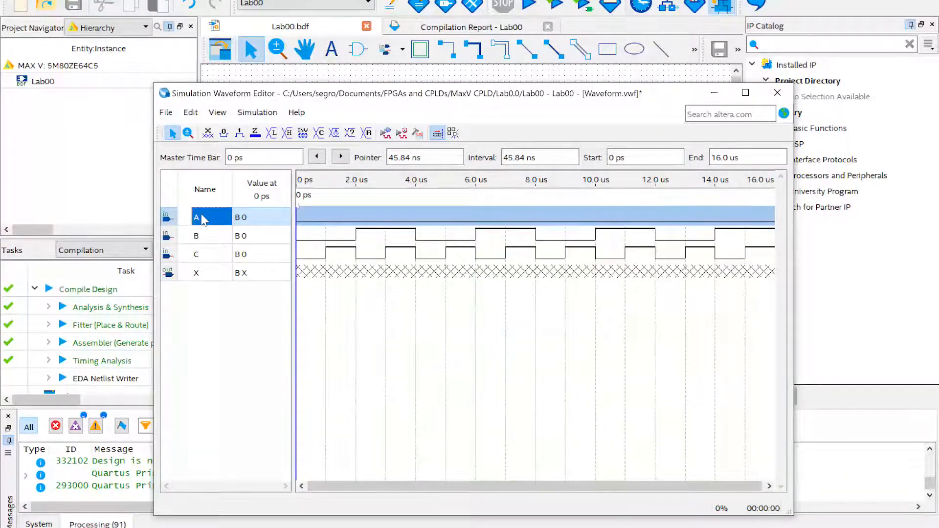
left_click(319, 133)
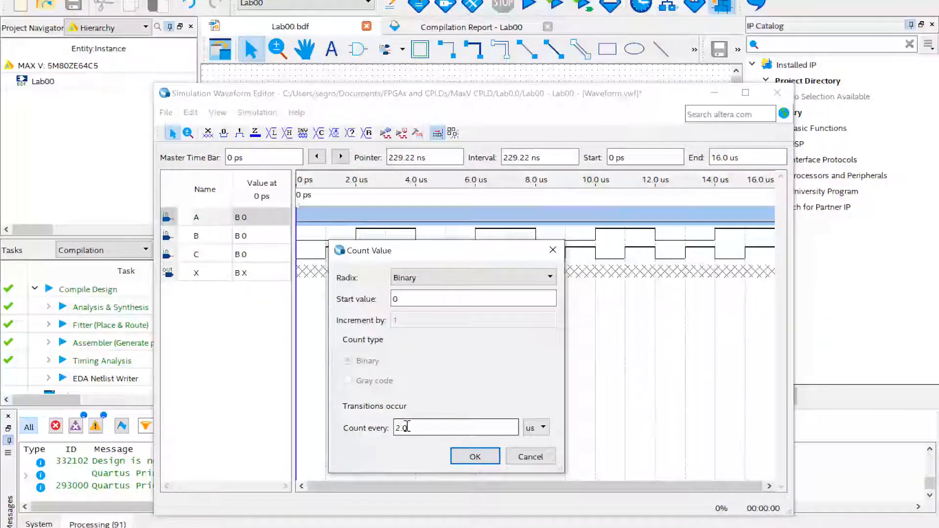
type("4")
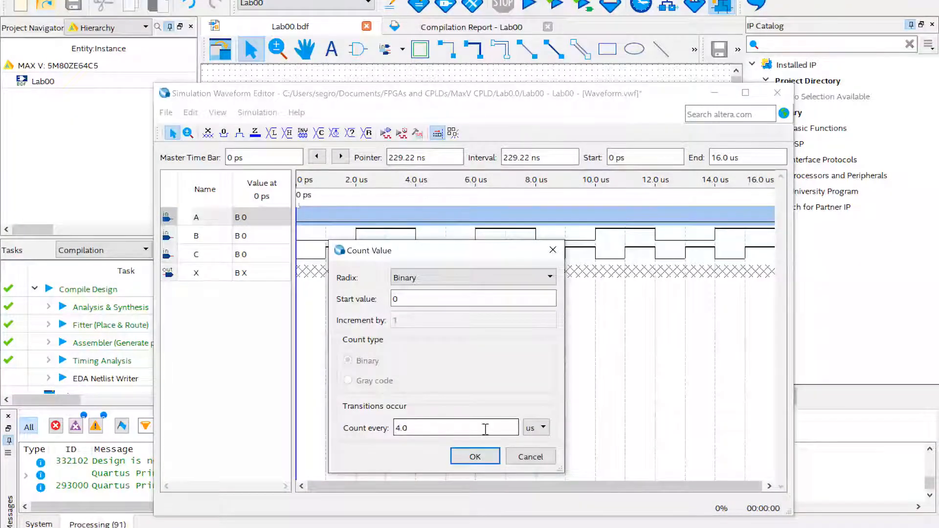
left_click(476, 455)
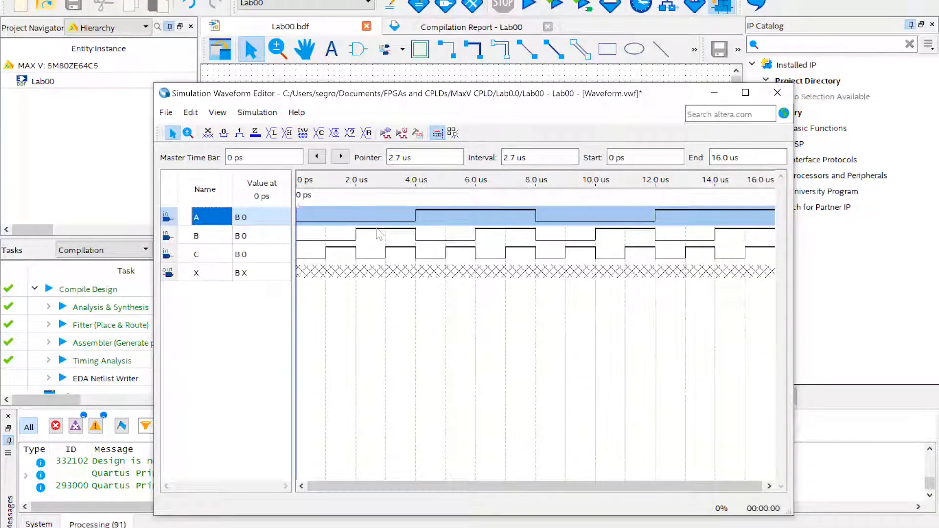
Step: Save the vector waveform file as Waveform in the Lab0.0 folder and run a functional simulation on it
left_click(166, 112)
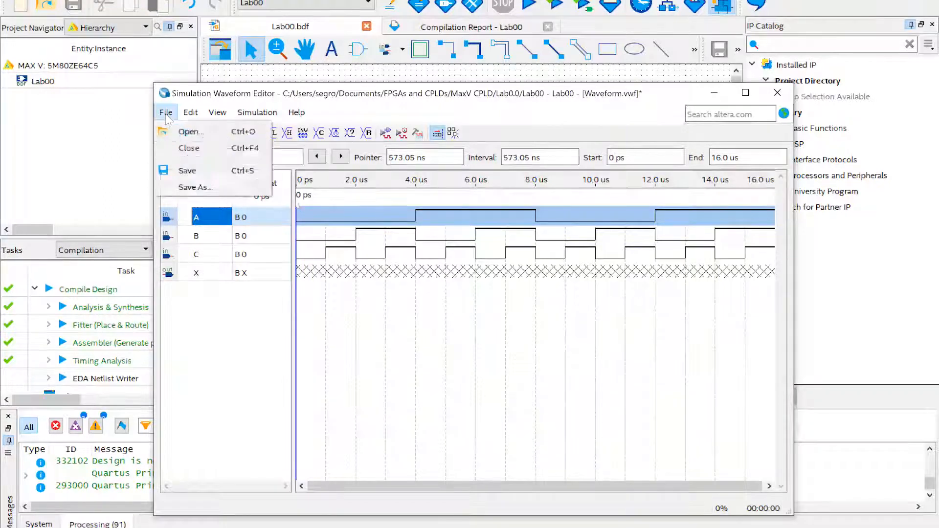
left_click(188, 171)
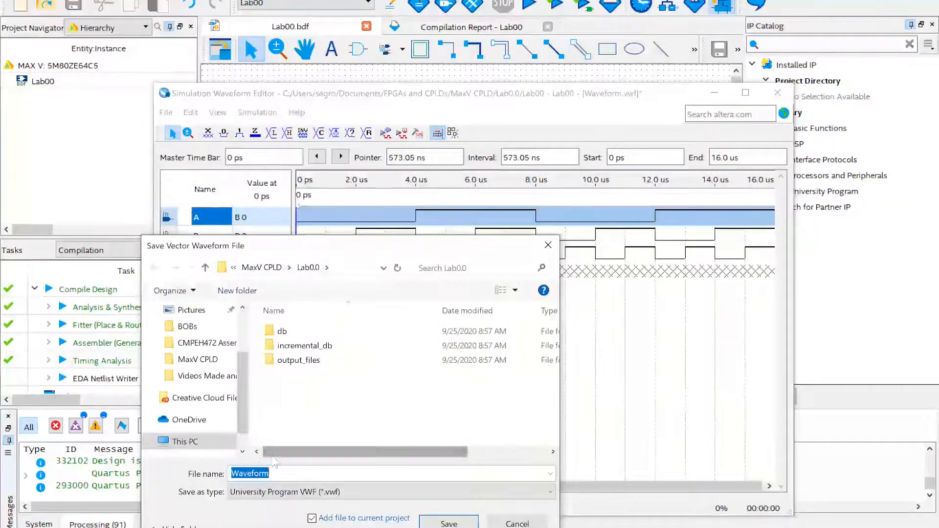
left_click(448, 523)
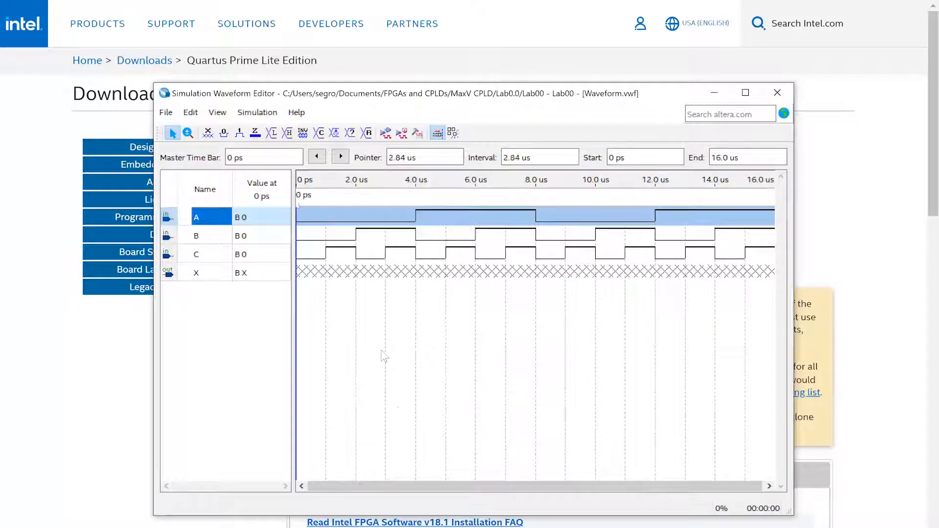
left_click(262, 116)
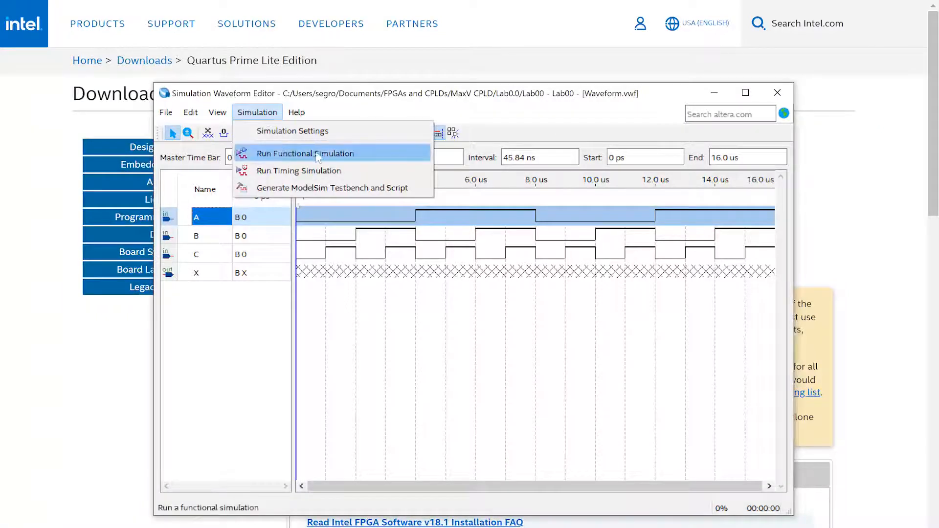
left_click(365, 156)
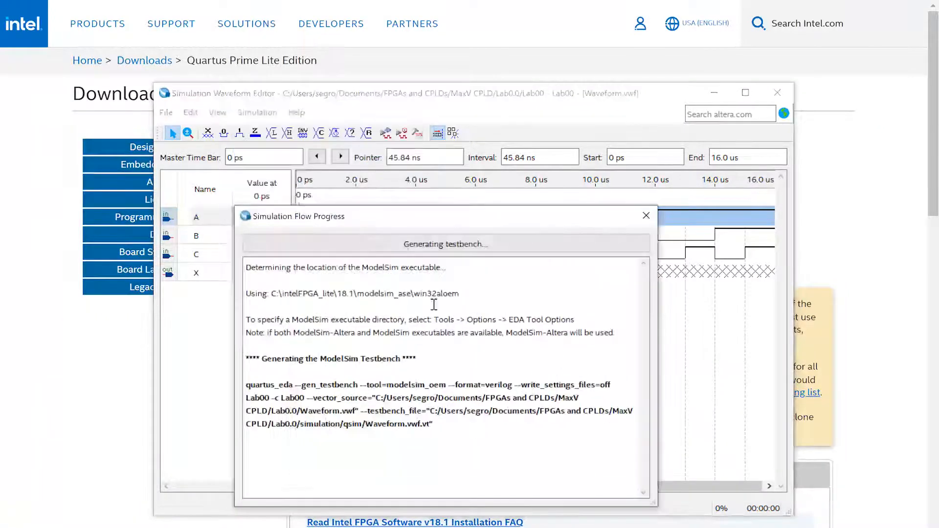
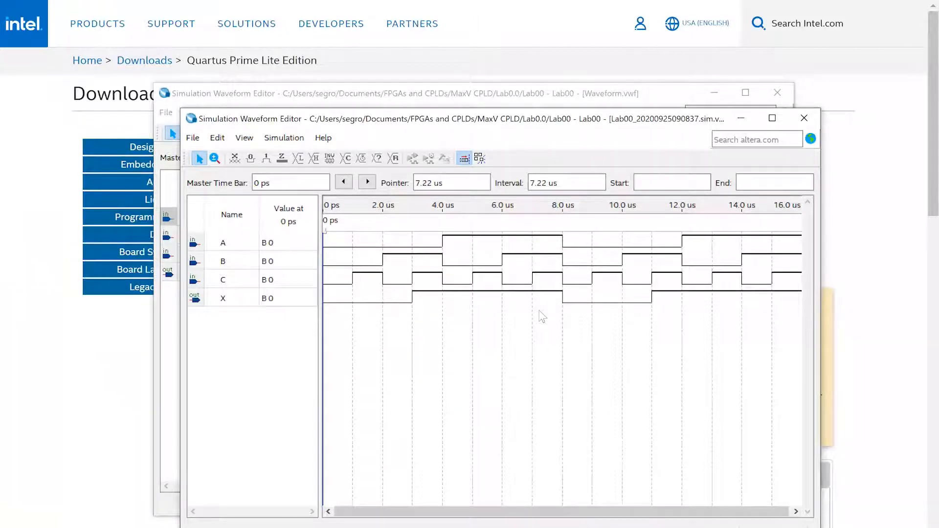
Step: Minimise the simulation result and the waveform editor windows, and switch to the Quartus Prime window with the Lab00 schematic
left_click_drag(620, 128, 556, 136)
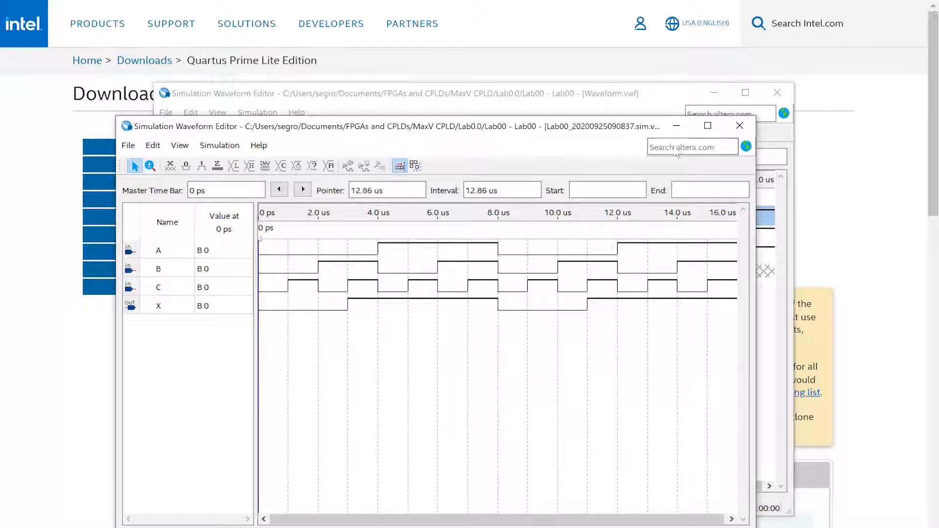
left_click(676, 126)
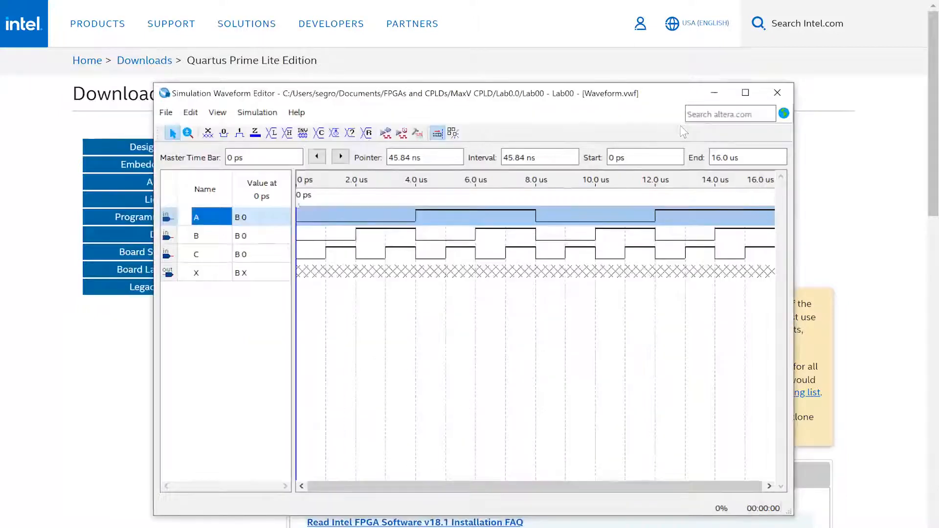
left_click(714, 94)
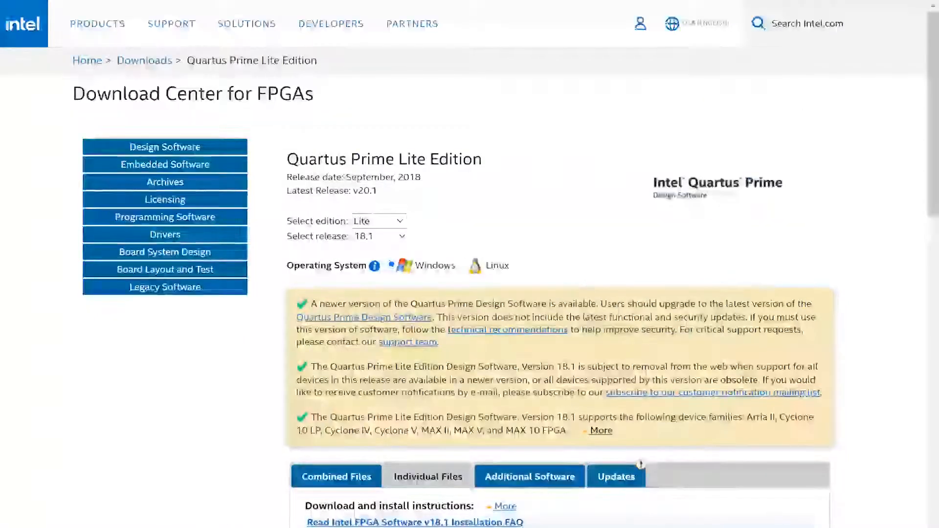
mouse_move(452, 522)
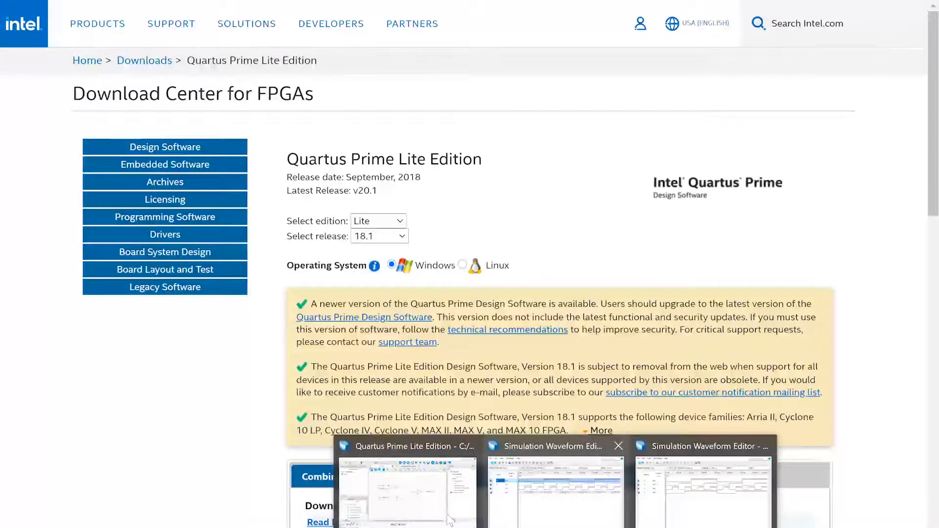
left_click(449, 519)
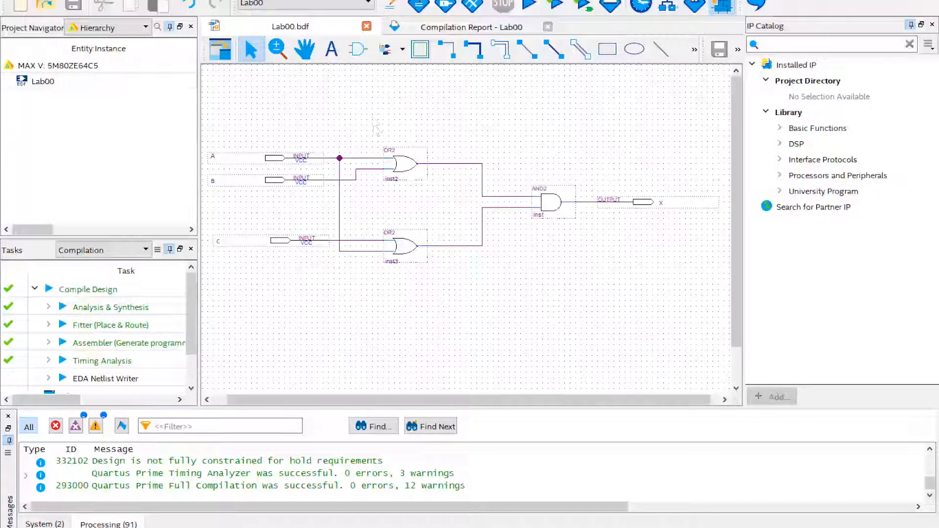
Step: Open the Pin Planner for Lab00 and enlarge its window to show the full device view and pin table
left_click(447, 7)
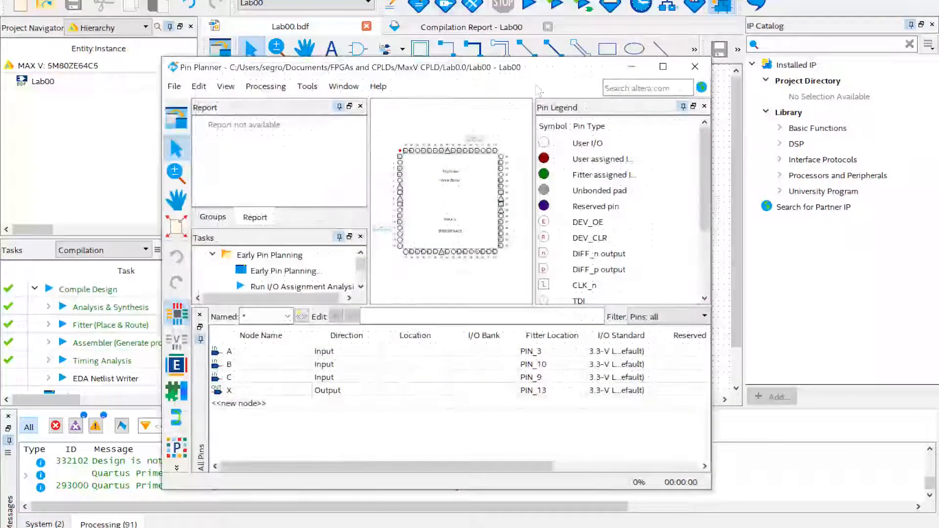
left_click_drag(550, 72, 473, 23)
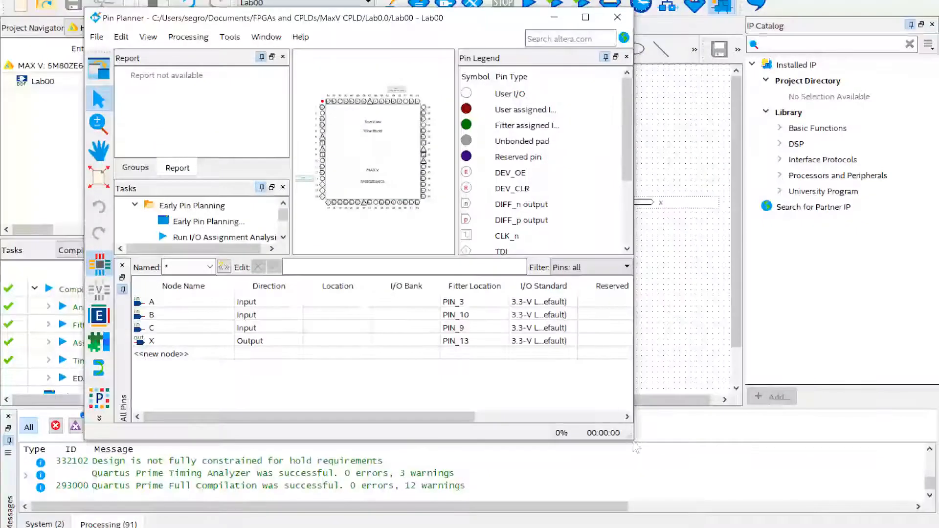
left_click_drag(634, 442, 822, 502)
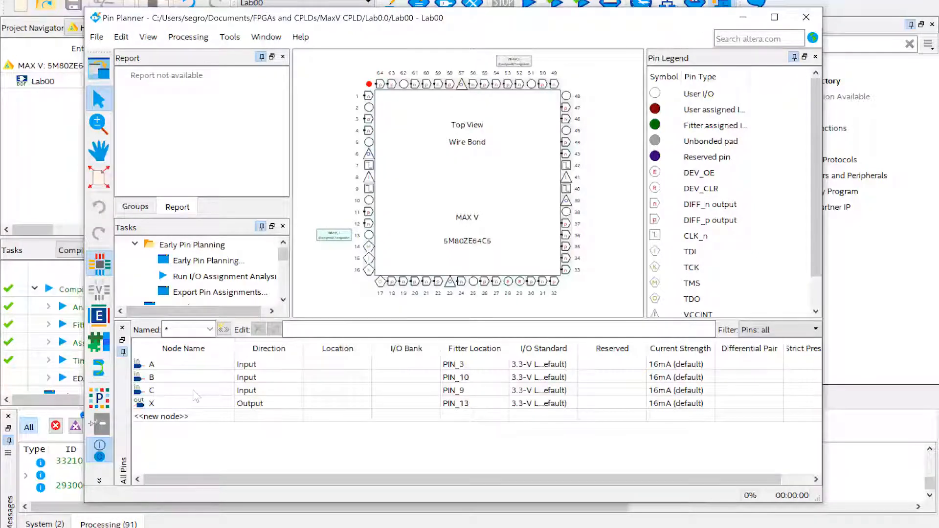
Step: Dismiss the mail notification and assign input C to location PIN_18
double_click(319, 389)
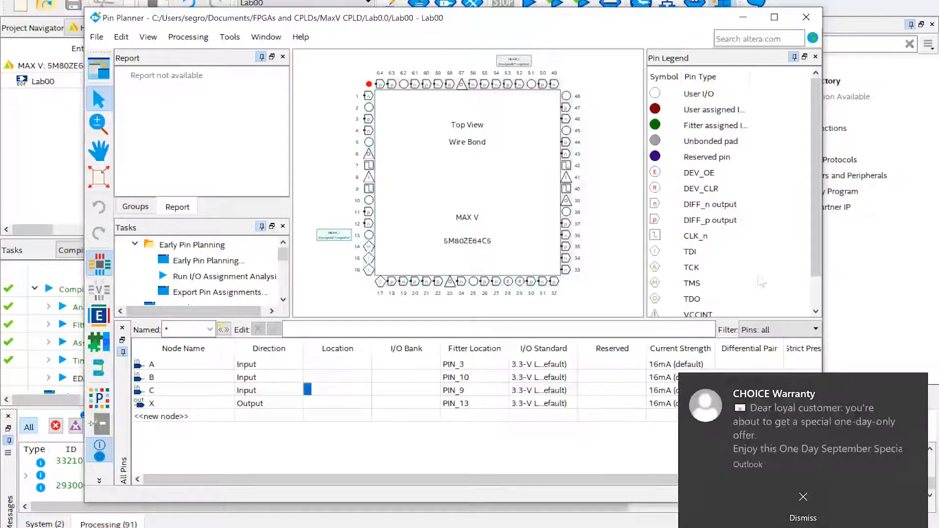
left_click(806, 496)
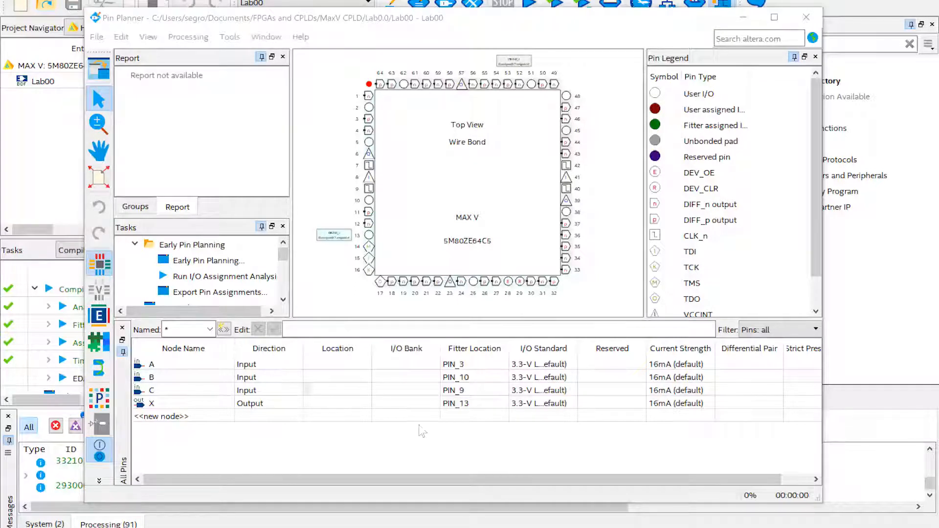
left_click(325, 390)
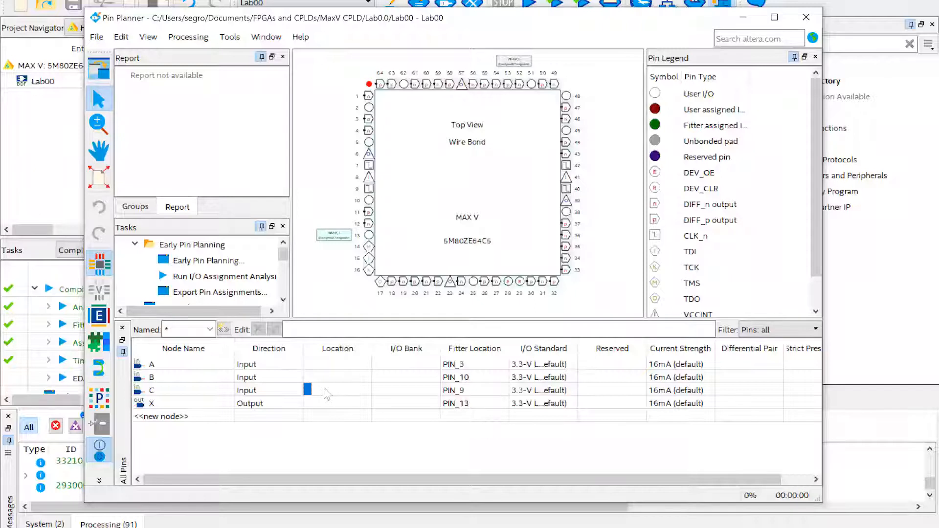
type("PIN_18")
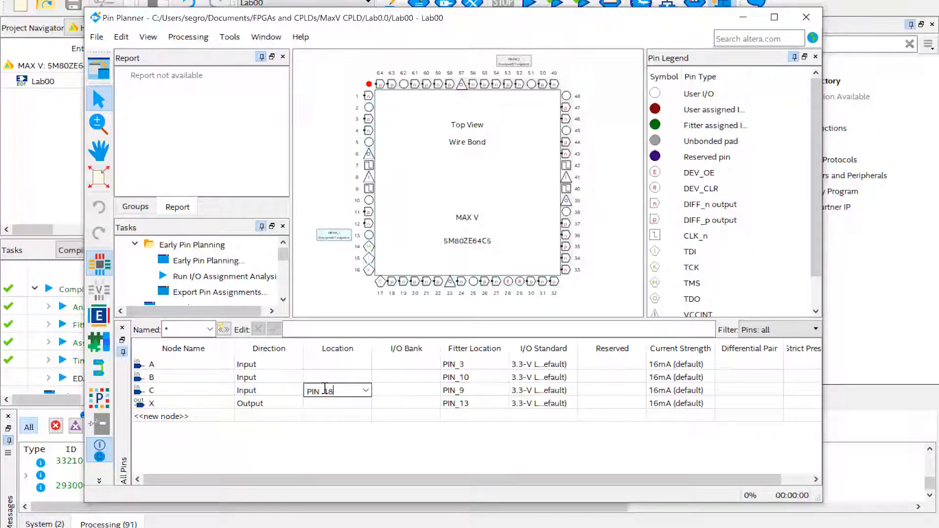
key("Return")
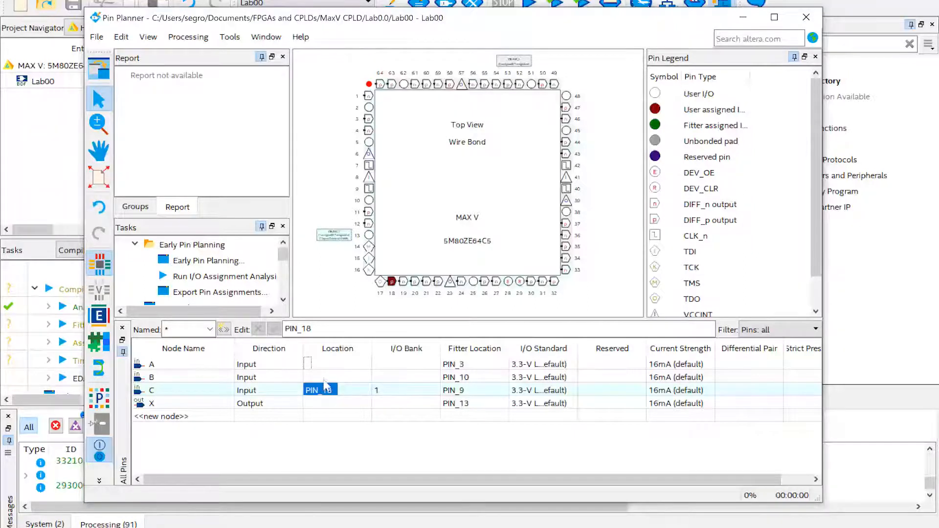
Step: Assign input B to location PIN_13 and input A to location PIN_12
left_click(325, 378)
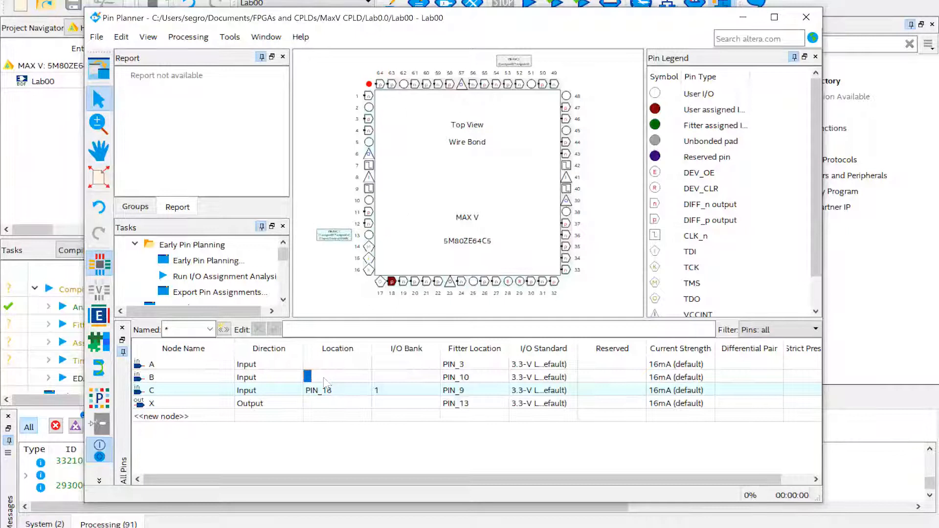
type("PIN_13")
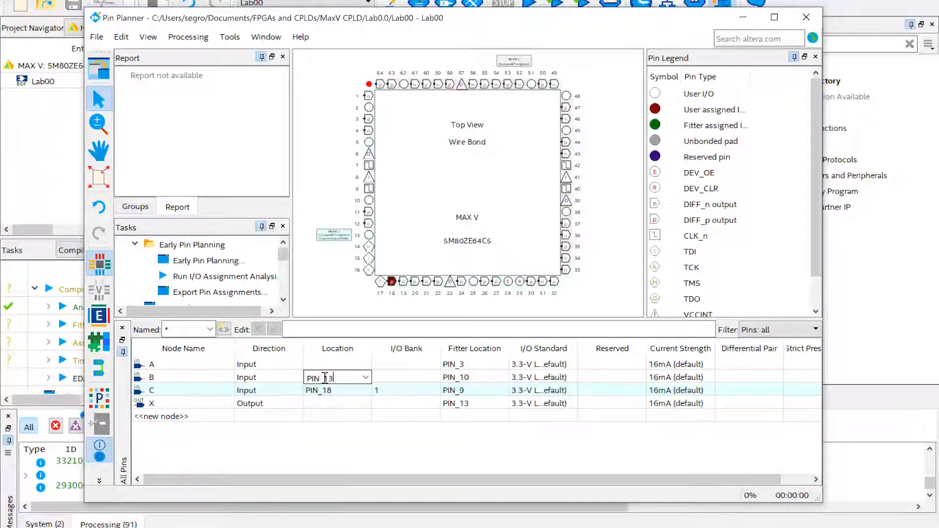
key("Return")
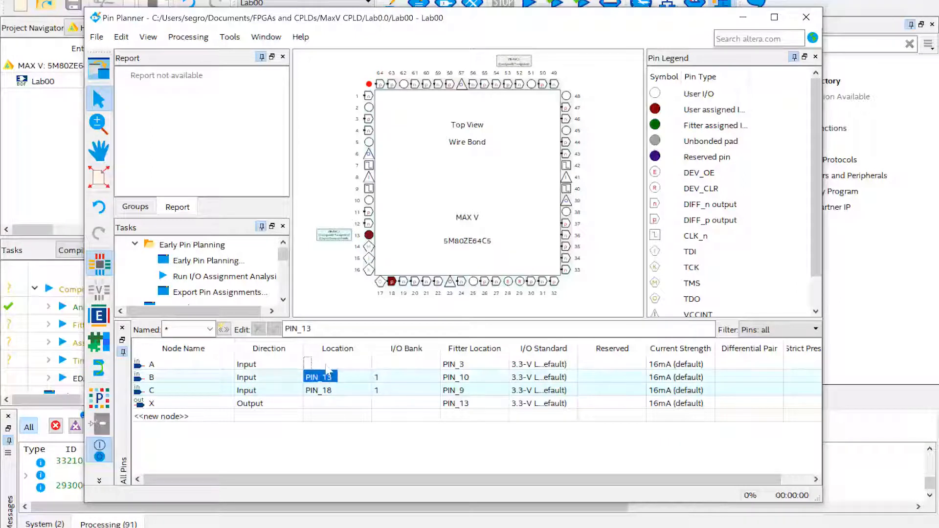
left_click(328, 365)
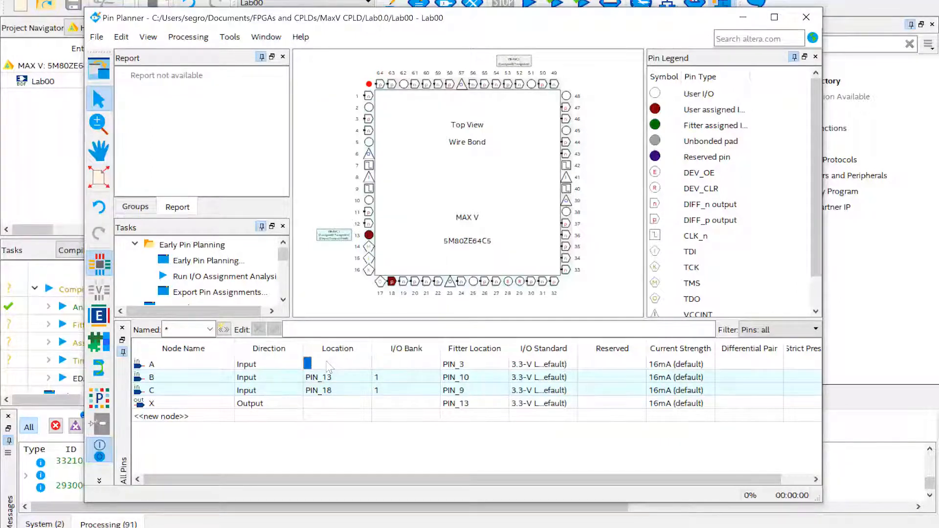
type("PIN_")
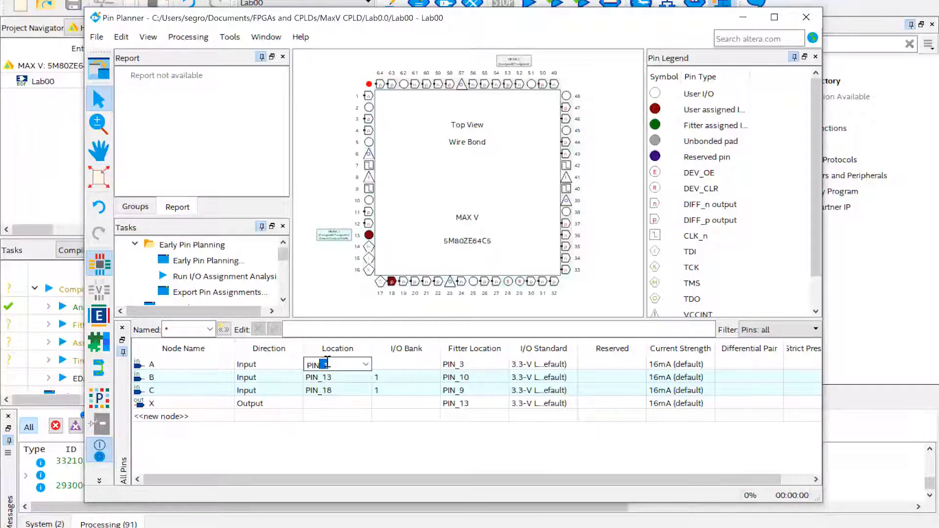
type("12")
key("Return")
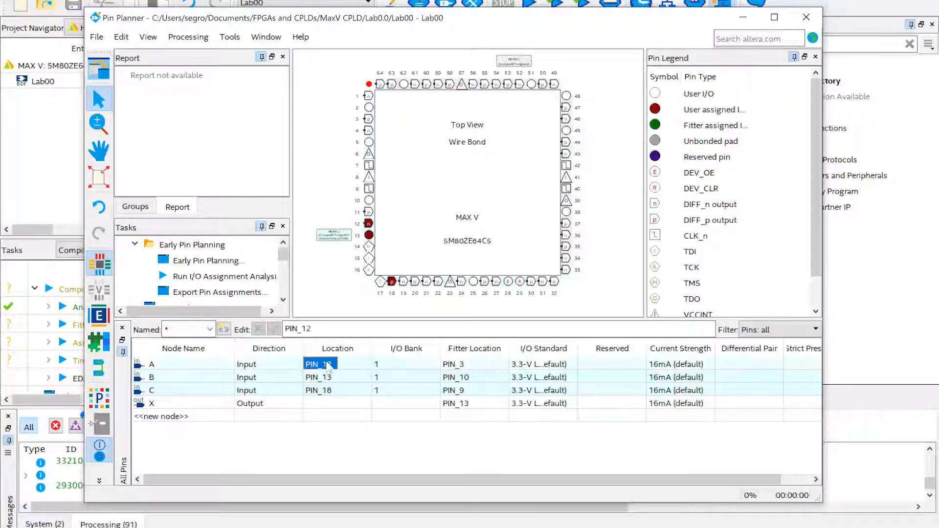
Step: Assign output X to location PIN_31 in the pin table
double_click(337, 404)
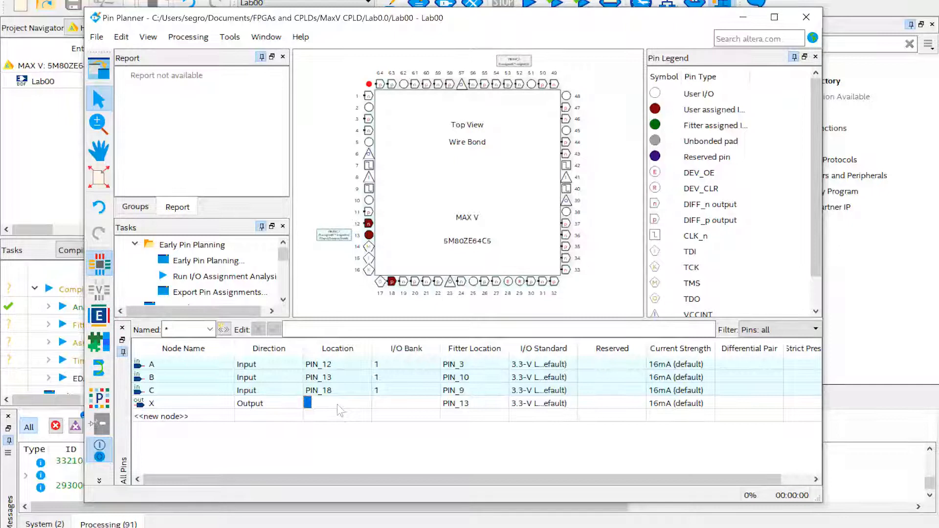
type("PIN_1")
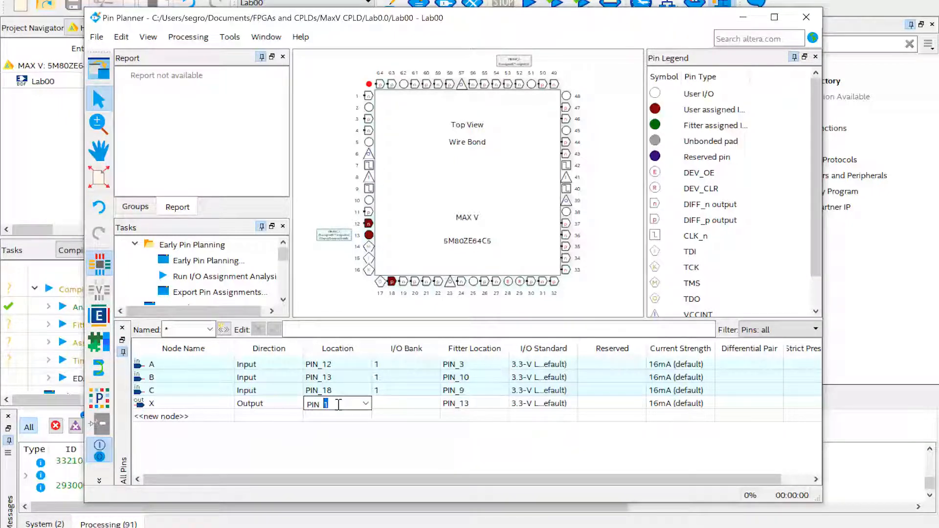
type("31")
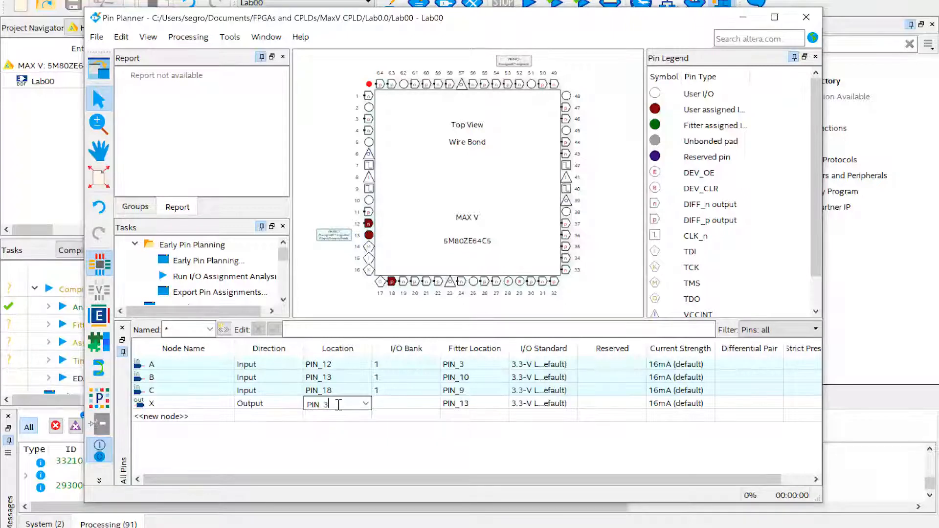
key("BackSpace")
key("BackSpace")
type("_31")
key("Return")
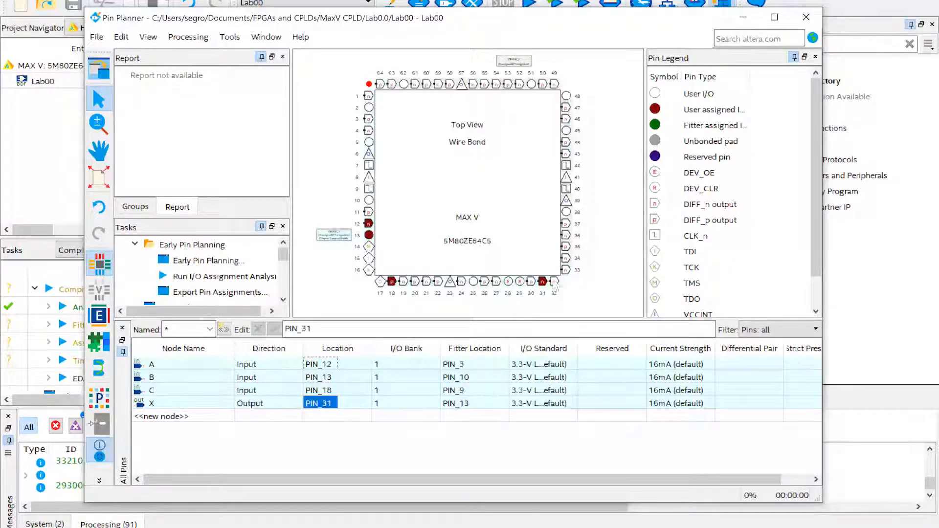
mouse_move(544, 286)
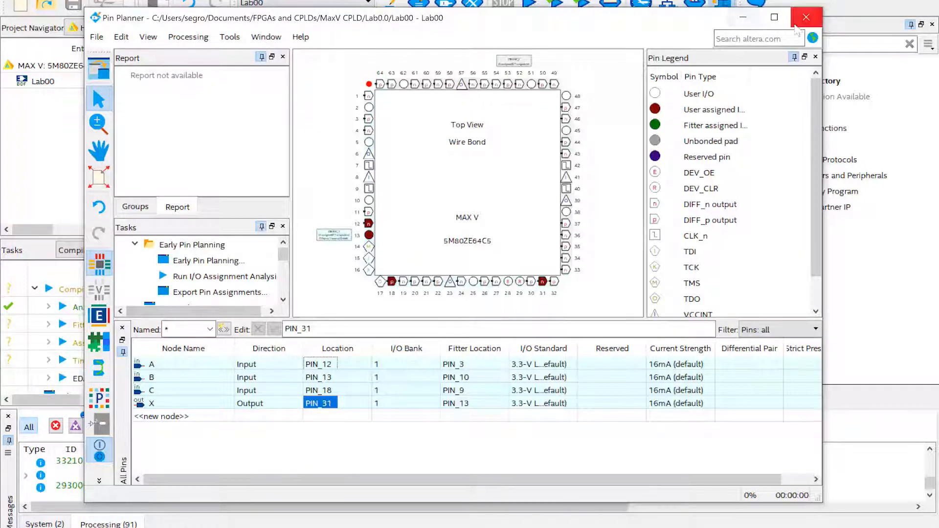
Step: Minimise the Pin Planner, rerun the full compilation of Lab00 and open the Programmer
left_click(743, 18)
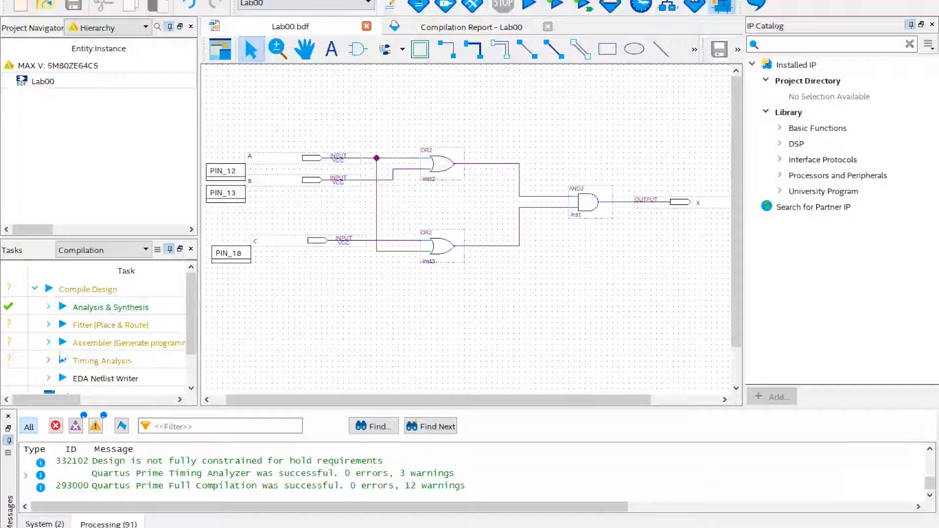
left_click(531, 5)
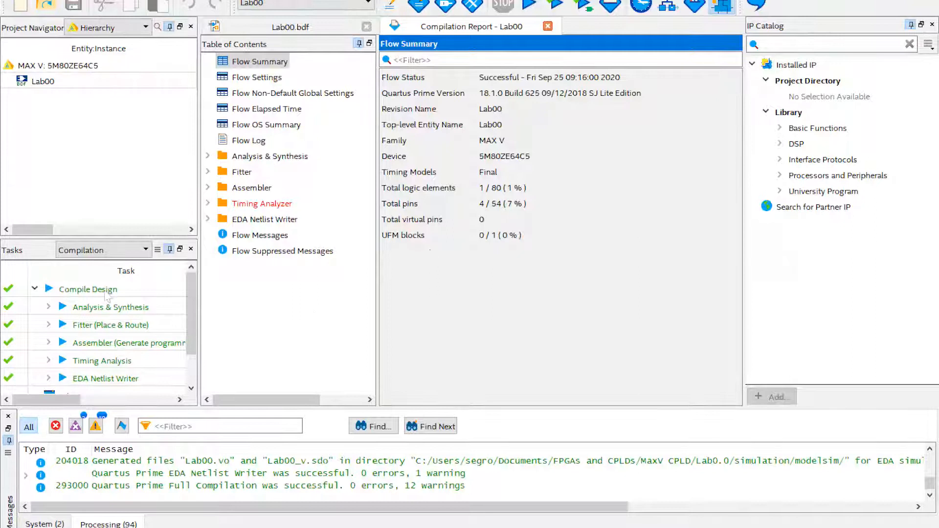
left_click(696, 7)
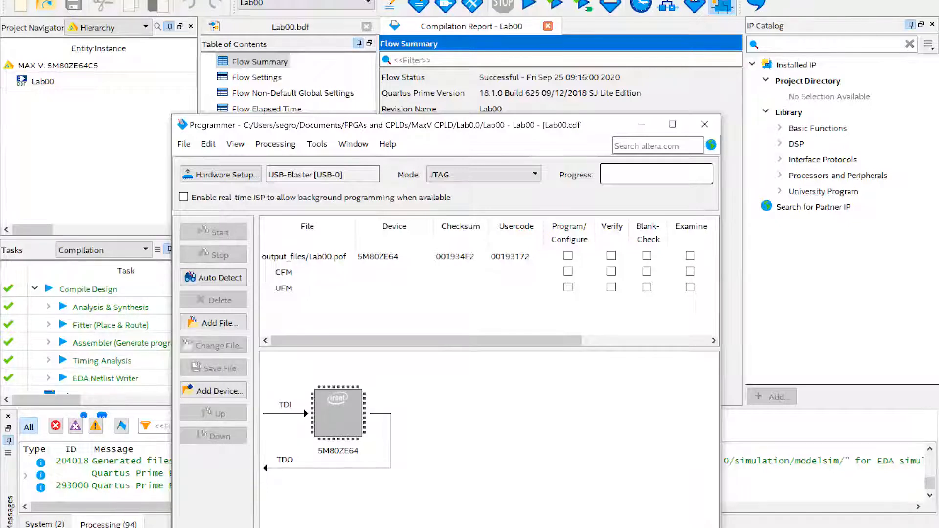
Step: Search Windows for "device man" to open Device Manager, and collapse the Network adapters category
key("super")
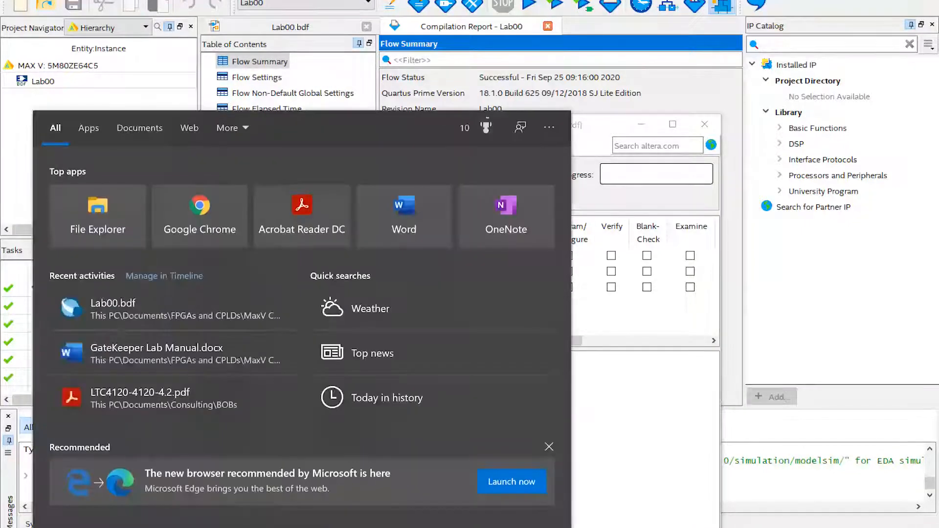
type("device")
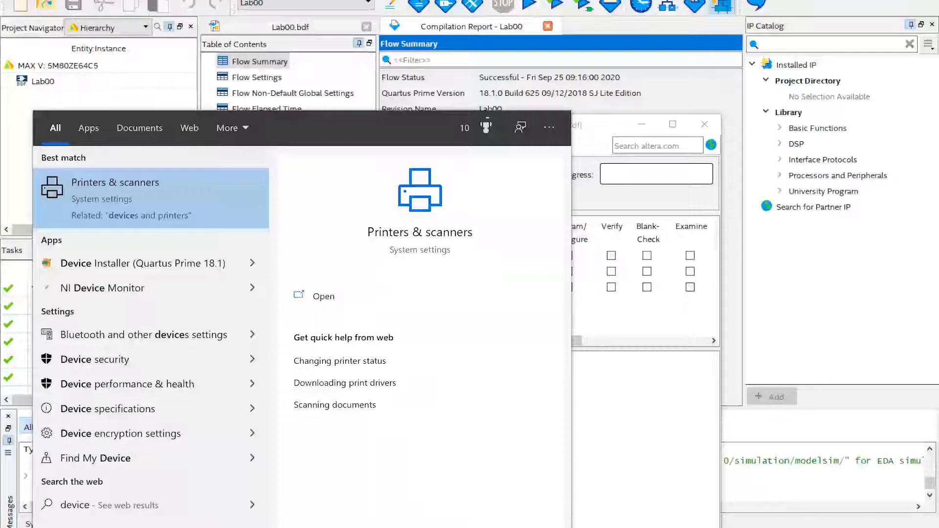
type(" man")
key("Return")
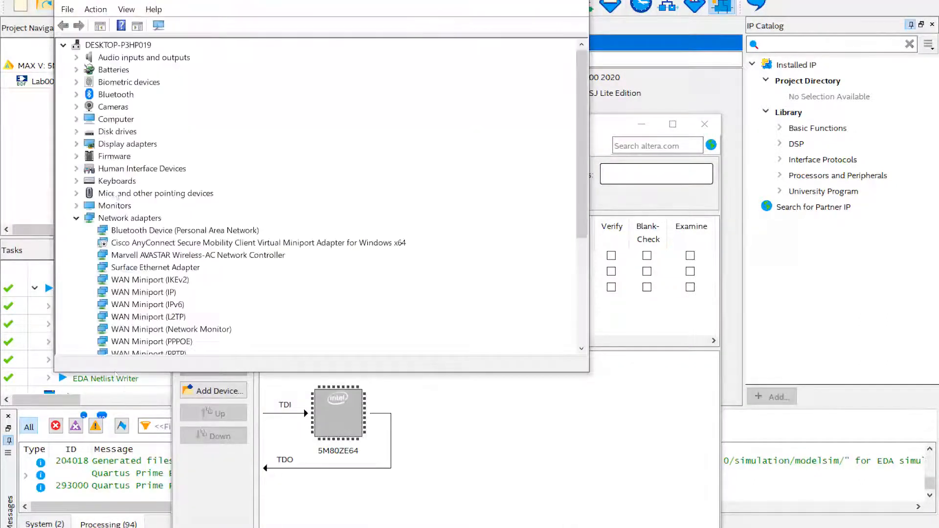
left_click(76, 218)
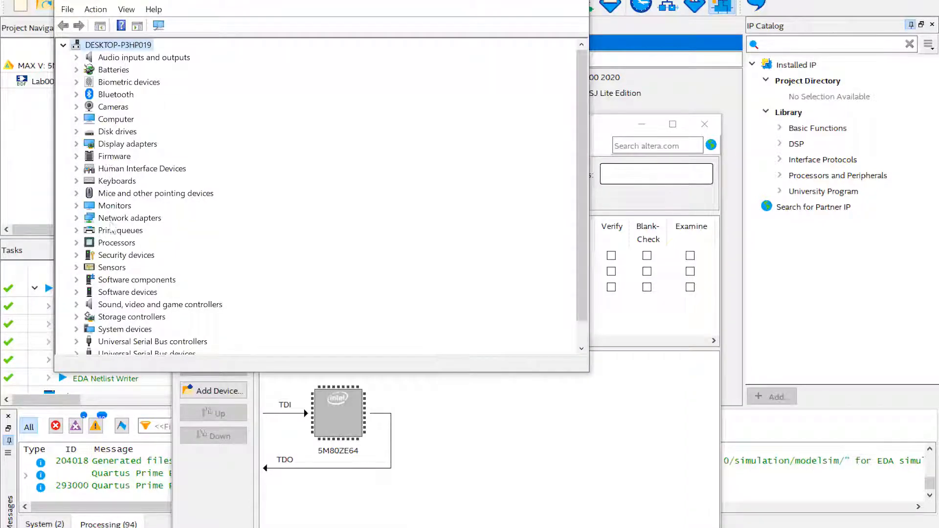
Step: Look through the System devices, Keyboards and Mice and other pointing devices categories for the USB programming cable
scroll(111, 229, "down", 1)
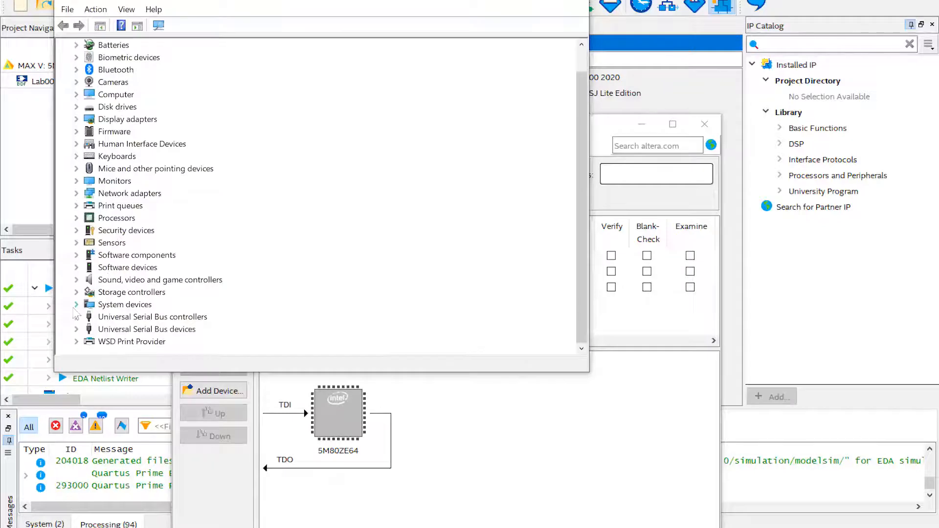
left_click(76, 305)
scroll(133, 205, "down", 1)
scroll(133, 204, "up", 2)
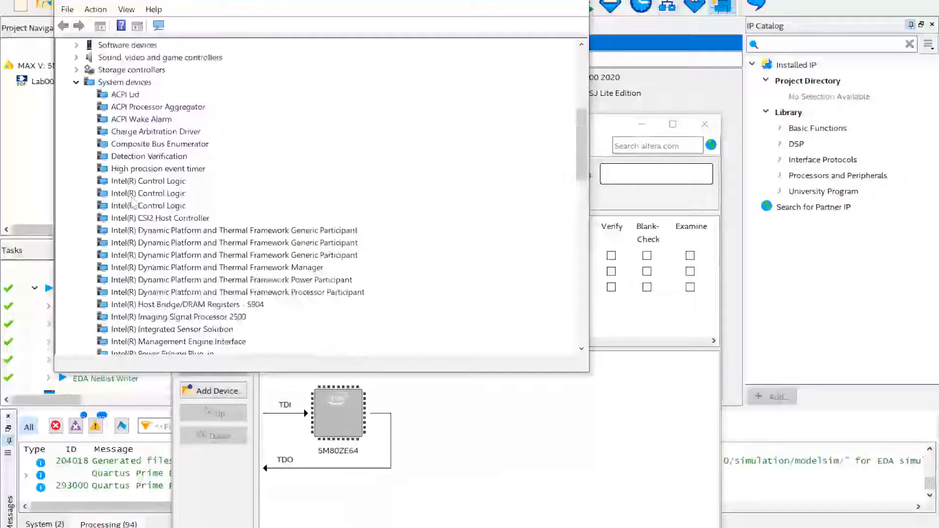
scroll(133, 204, "up", 4)
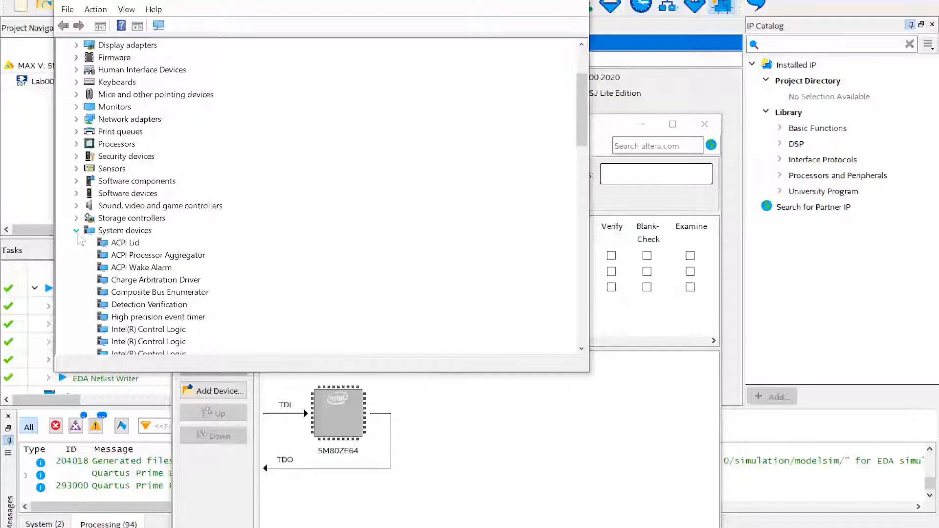
left_click(76, 231)
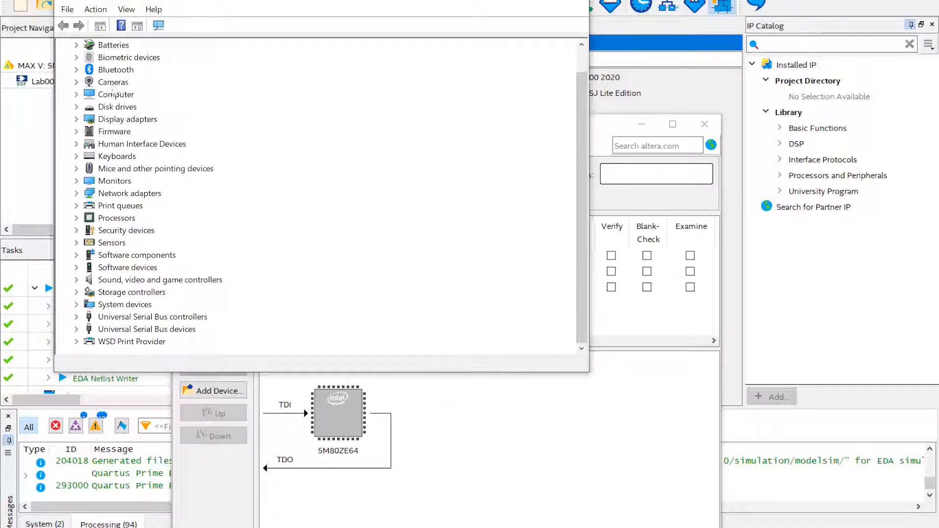
scroll(118, 88, "up", 1)
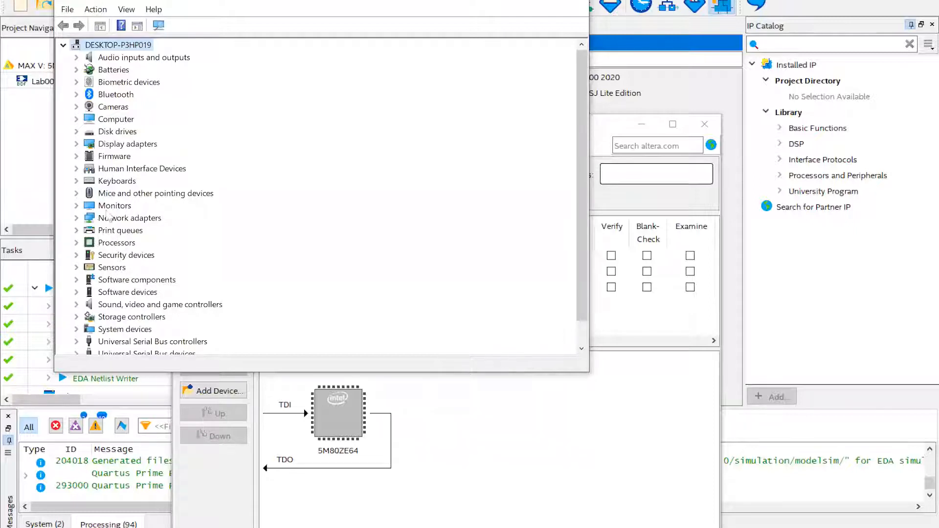
left_click(76, 193)
left_click(77, 182)
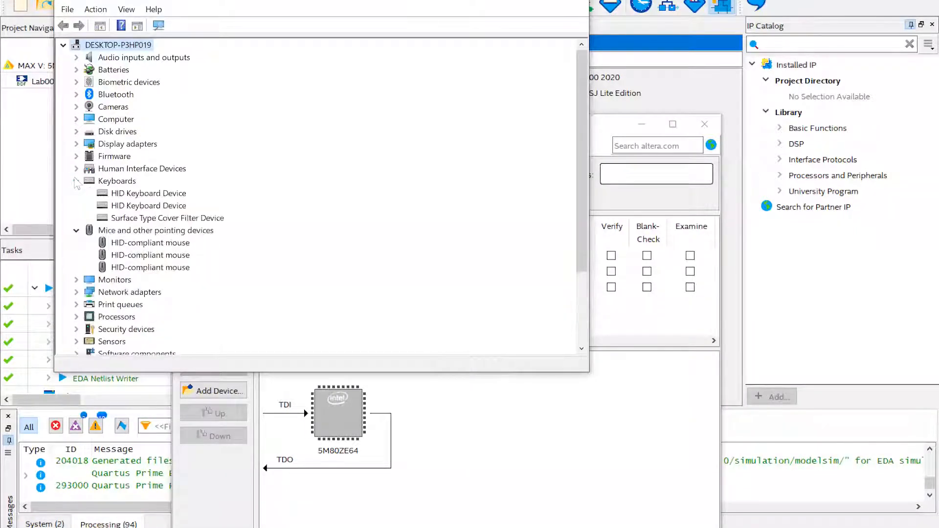
left_click(76, 181)
left_click(77, 193)
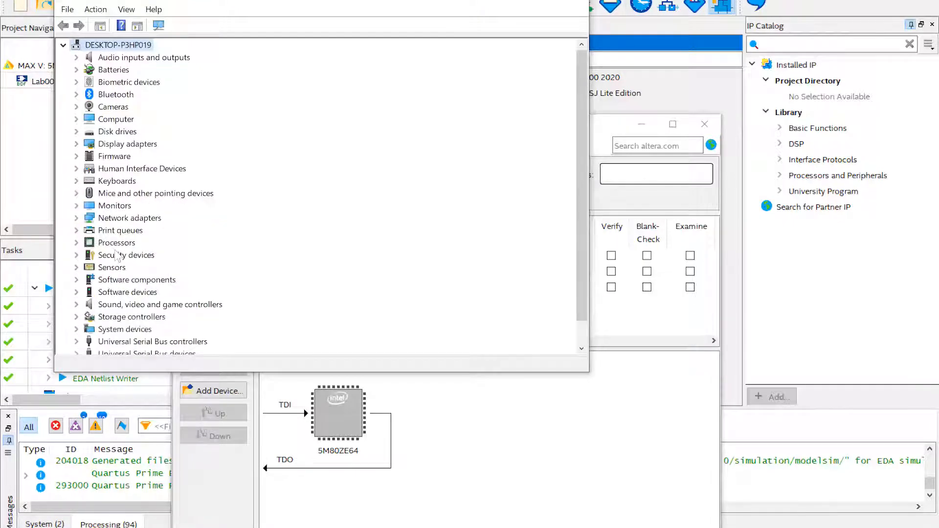
Step: Expand Universal Serial Bus controllers and select the Altera USB-Blaster device
scroll(117, 255, "down", 1)
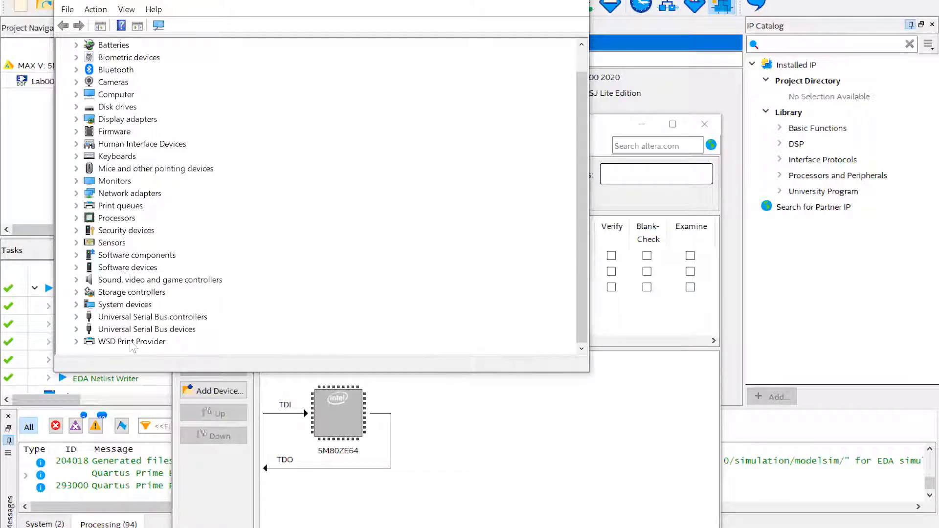
left_click(77, 317)
left_click(132, 270)
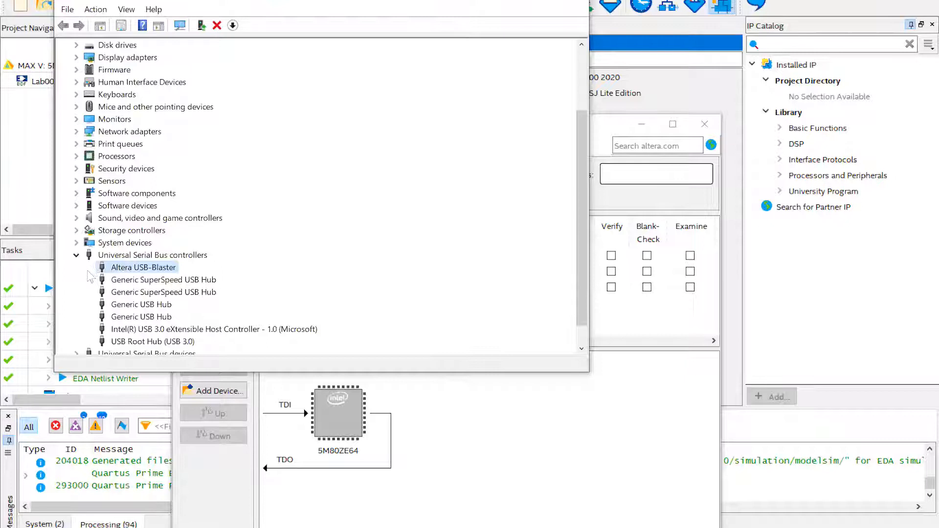
Step: Start a driver update for the Altera USB-Blaster using driver software on this computer, and open the folder browser
right_click(133, 270)
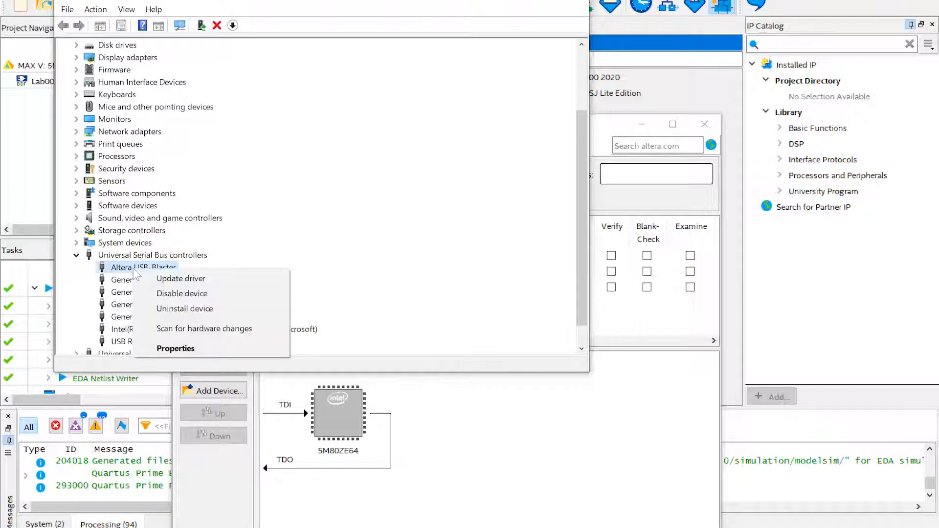
left_click(171, 283)
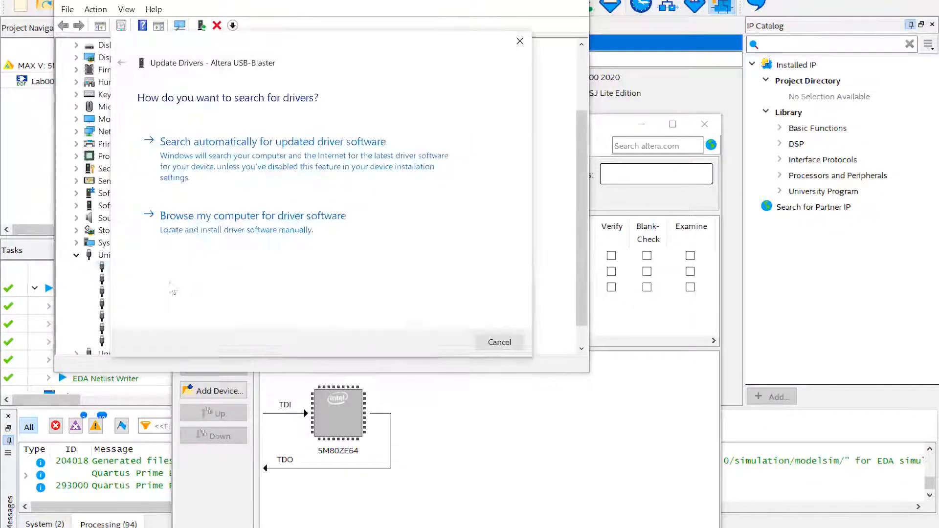
left_click(301, 222)
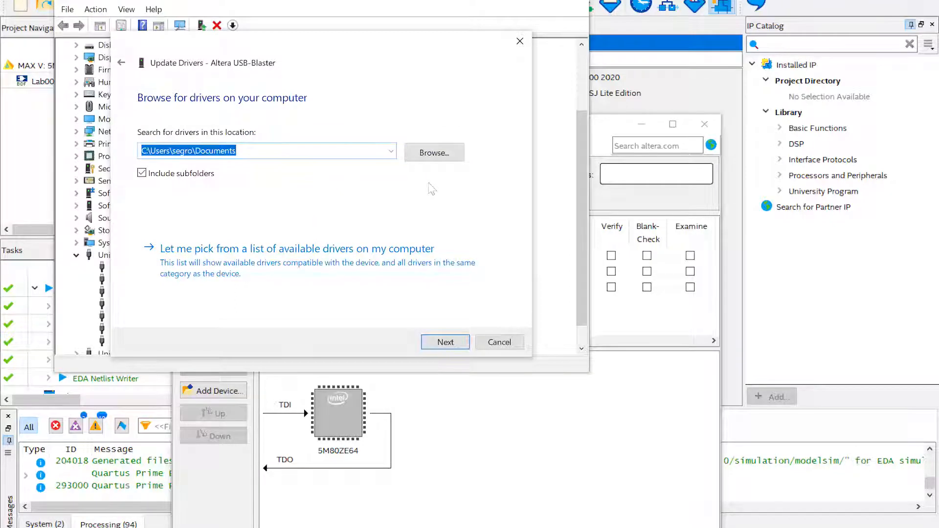
left_click(418, 153)
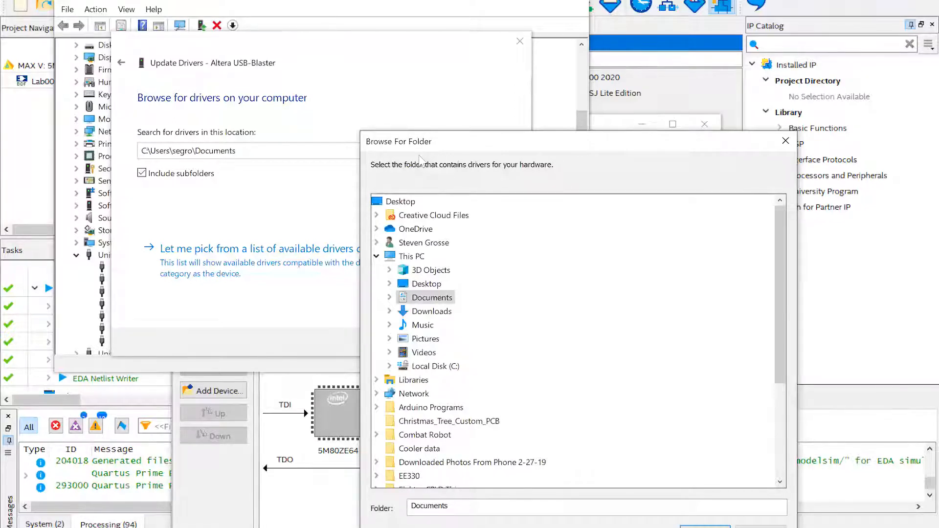
Step: Browse to the usb-blaster folder under C:\intelFPGA_lite\18.1\quartus\drivers, and cancel the folder choice and the driver update
scroll(486, 308, "down", 4)
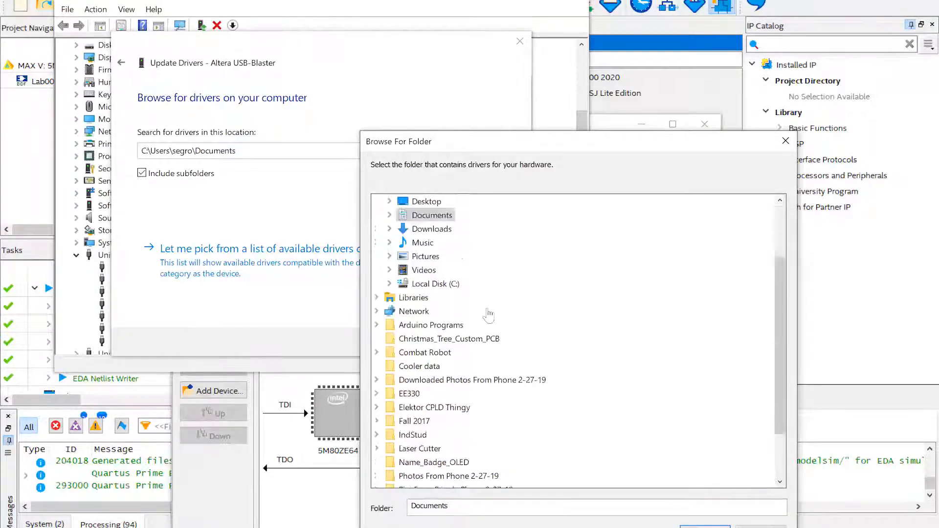
scroll(488, 313, "up", 2)
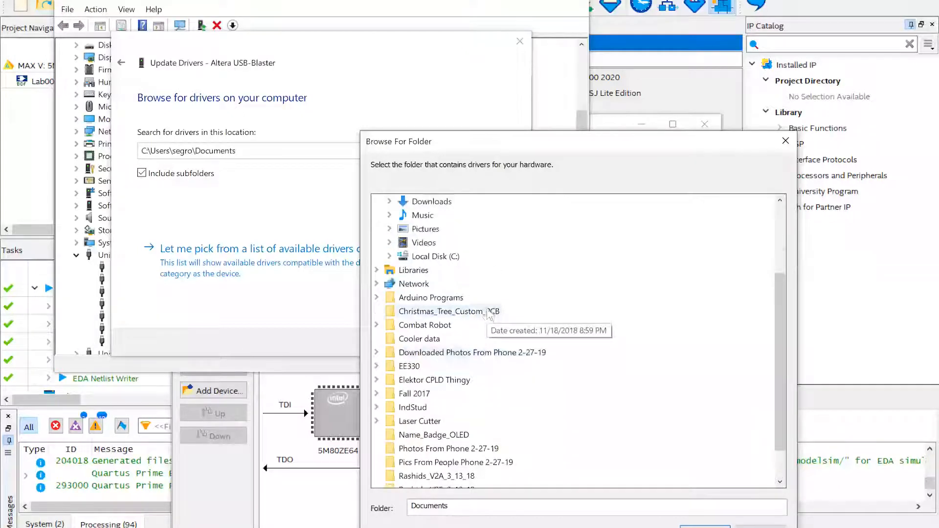
double_click(422, 299)
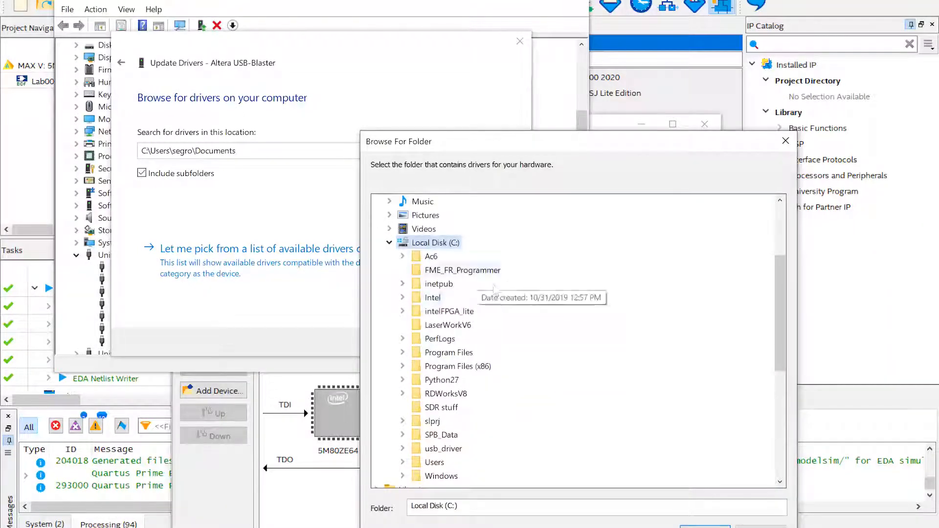
double_click(440, 312)
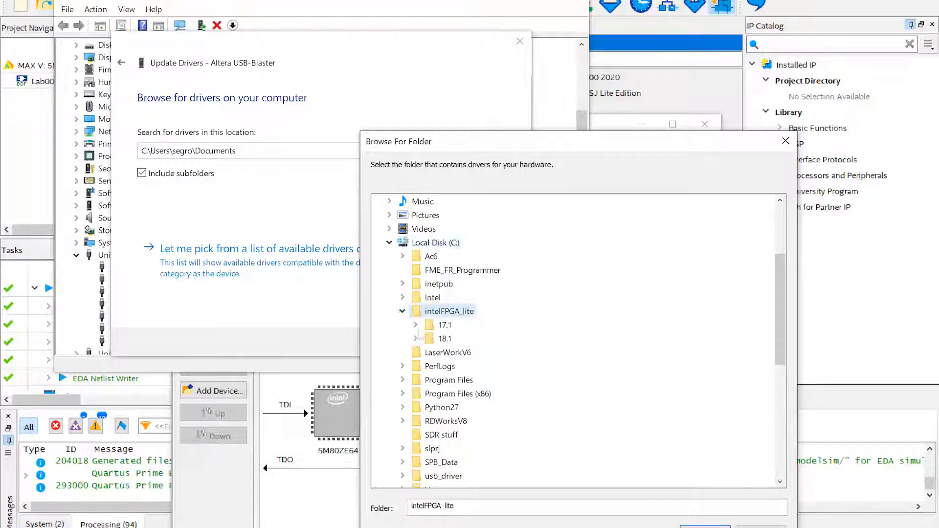
left_click(415, 339)
scroll(482, 360, "down", 1)
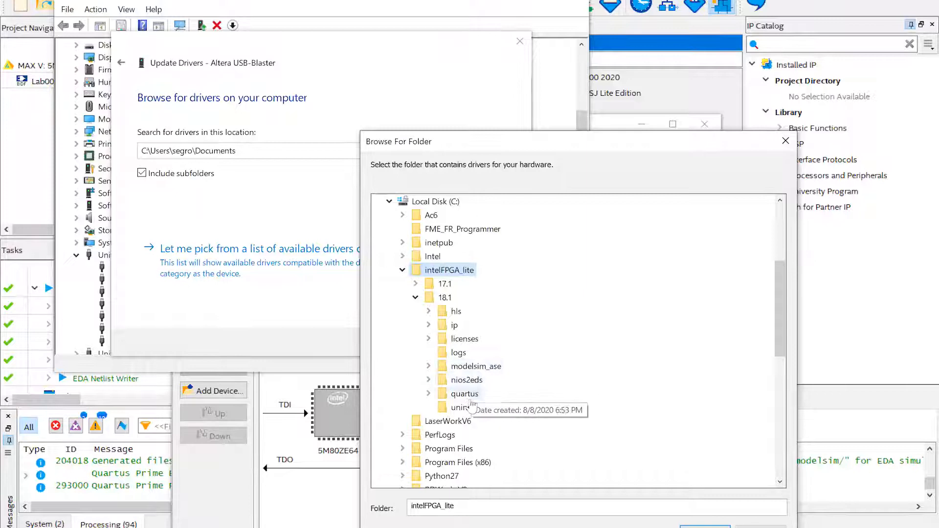
left_click(428, 393)
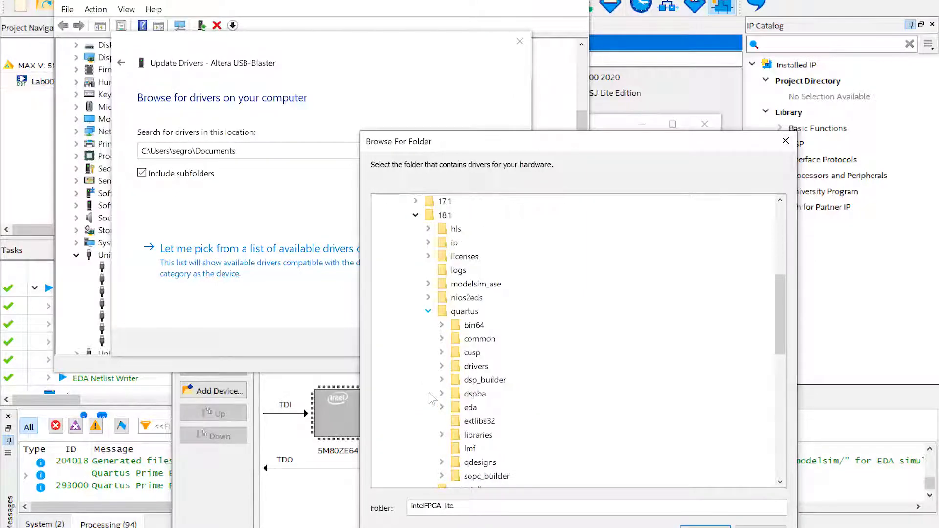
left_click(442, 367)
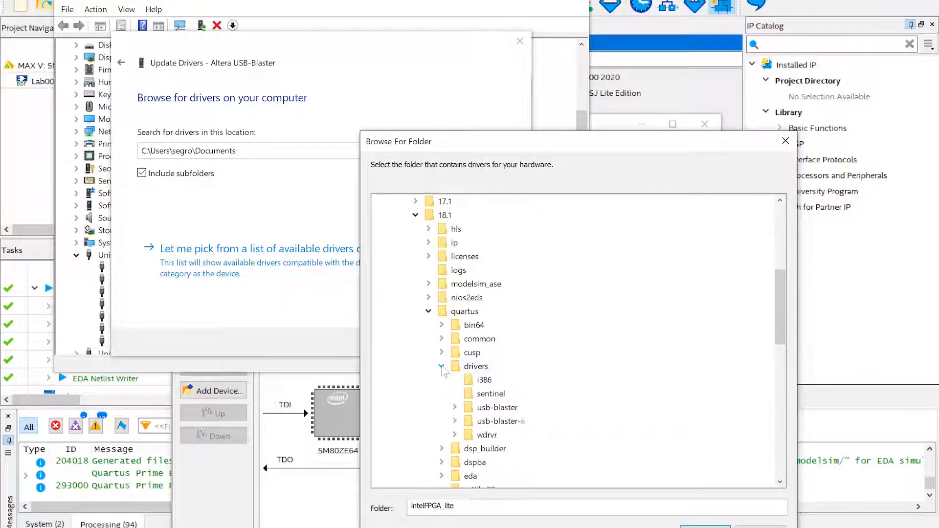
double_click(473, 409)
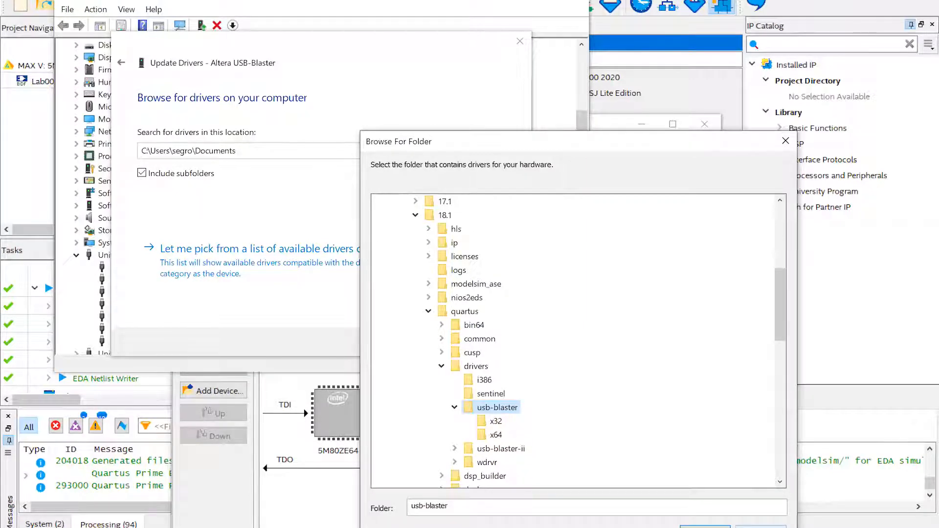
left_click(760, 527)
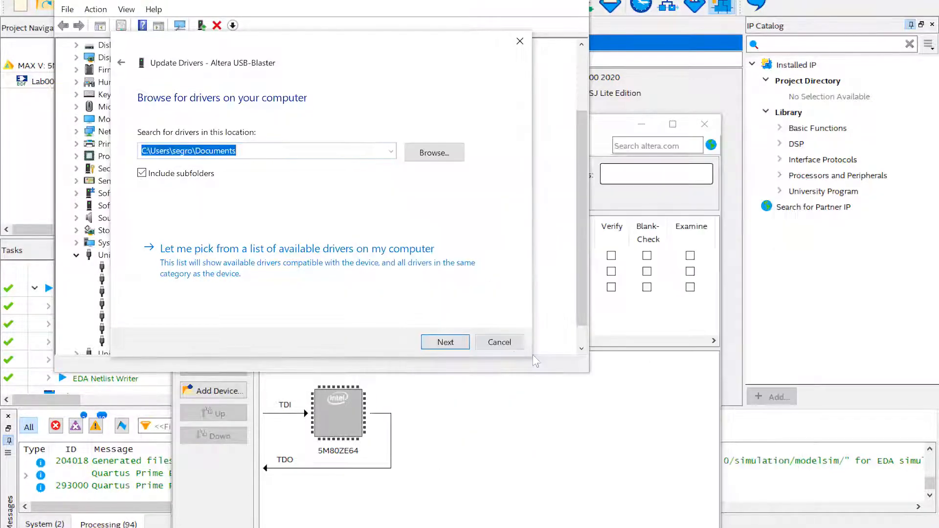
left_click(508, 344)
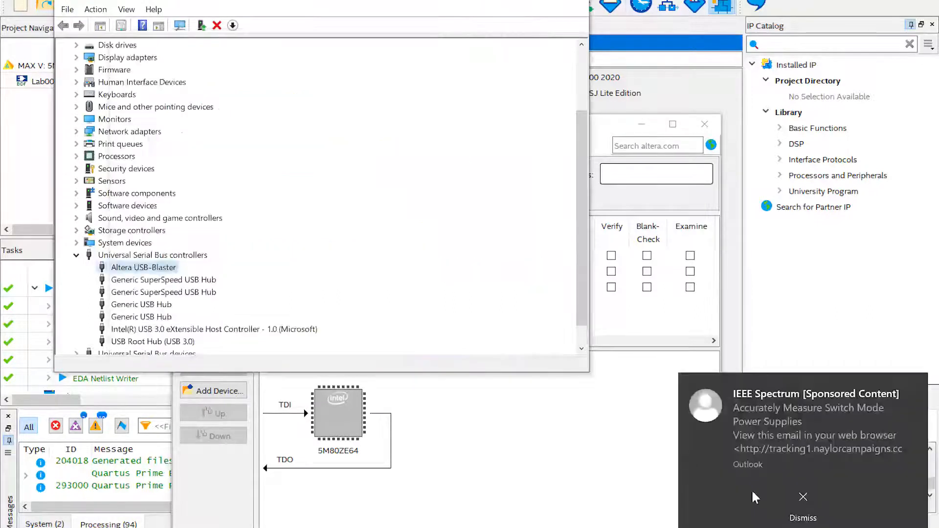
Step: Dismiss the e-mail notification, close the Device Manager and set the Programmer's currently selected hardware to USB-Blaster [USB-0]
left_click(796, 496)
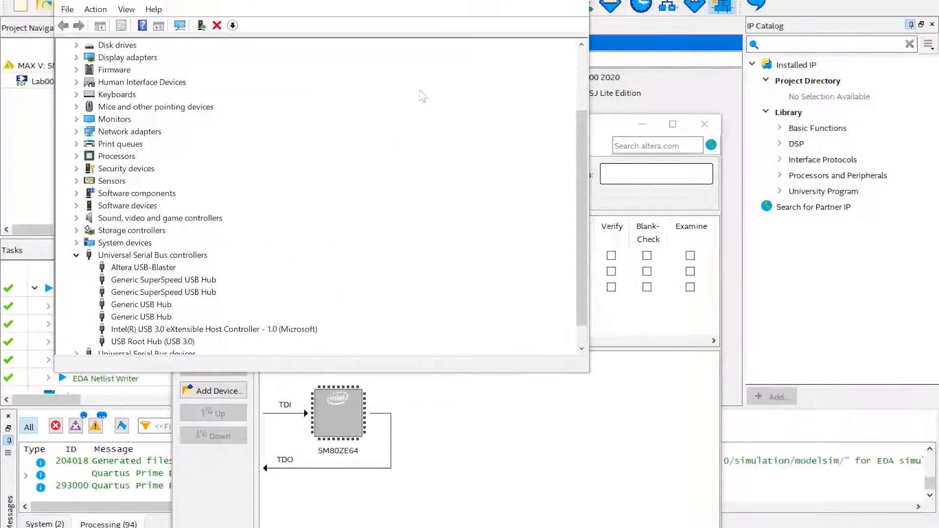
left_click(567, 3)
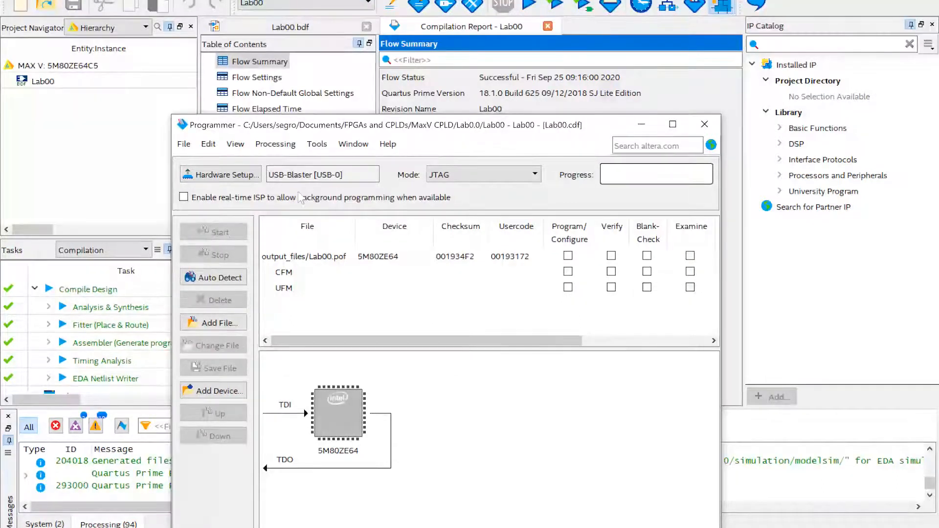
left_click(222, 175)
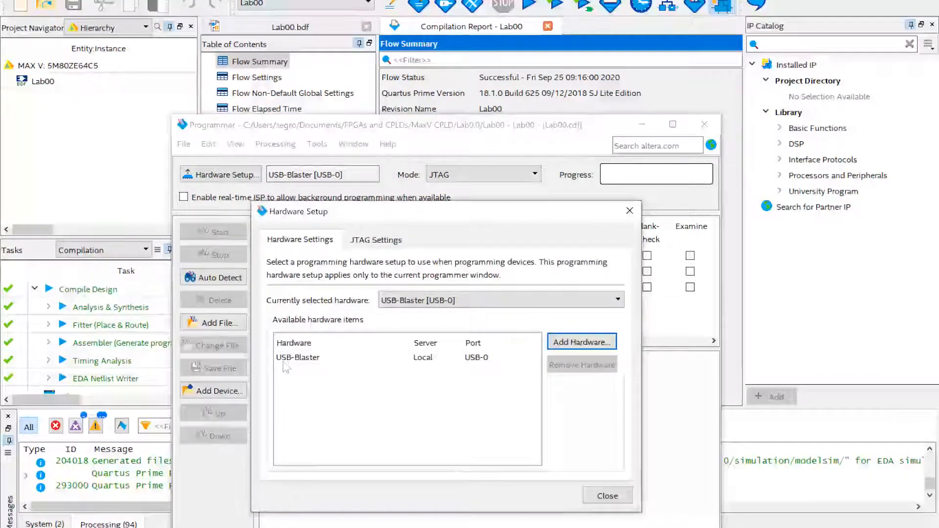
left_click(584, 306)
left_click(513, 315)
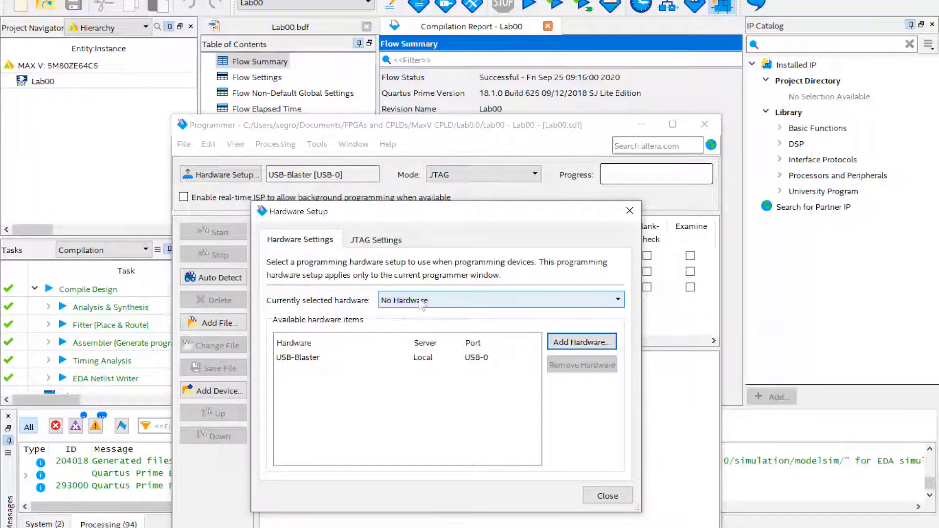
left_click(602, 306)
left_click(406, 326)
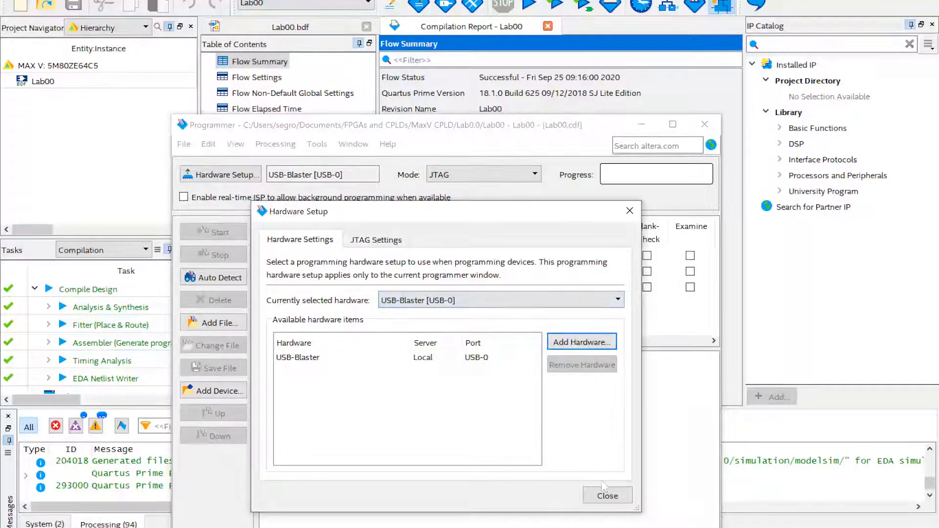
left_click(605, 497)
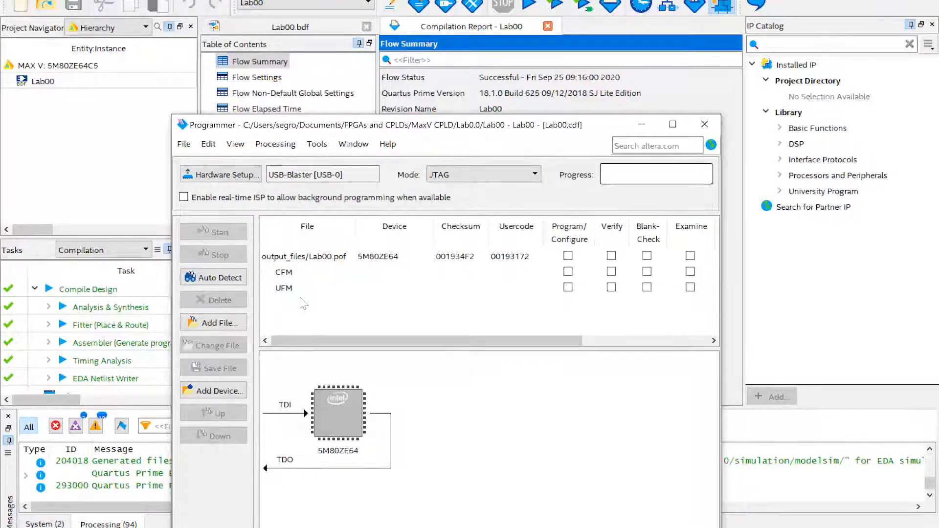
Step: Enable Program/Configure for output_files/Lab00.pof, including CFM and UFM, and program the 5M80ZE64 device
left_click(225, 279)
left_click(568, 256)
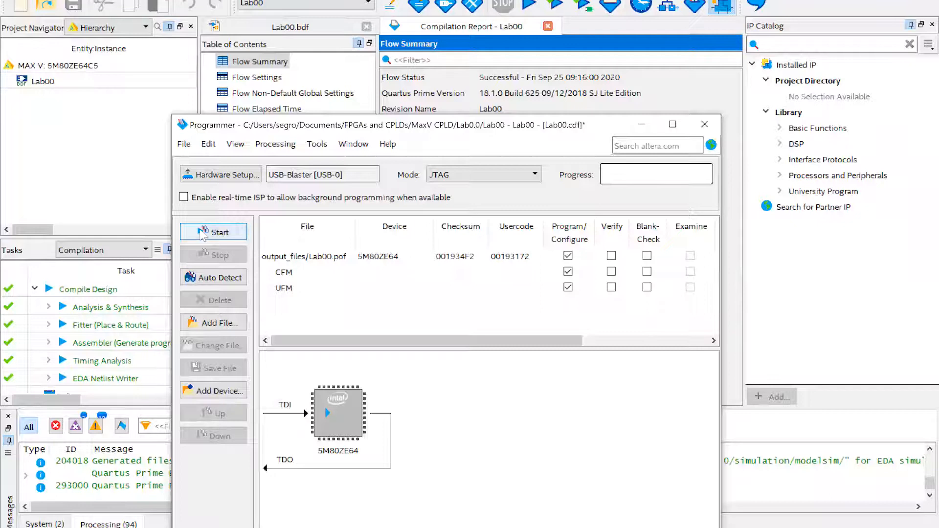
left_click(213, 232)
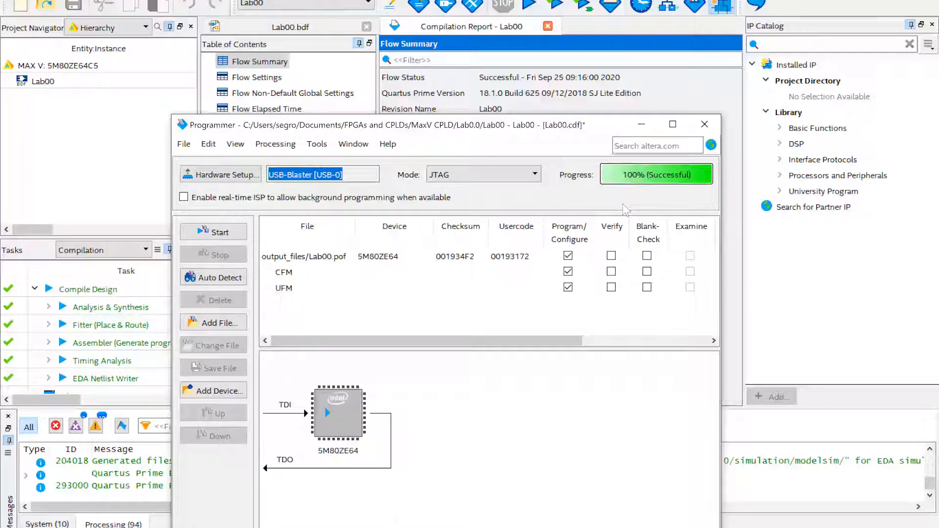
left_click(547, 340)
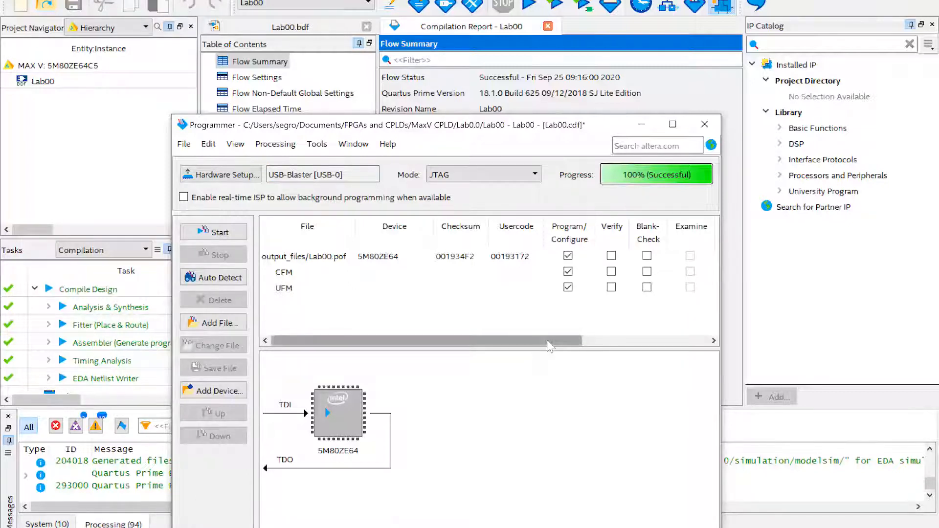